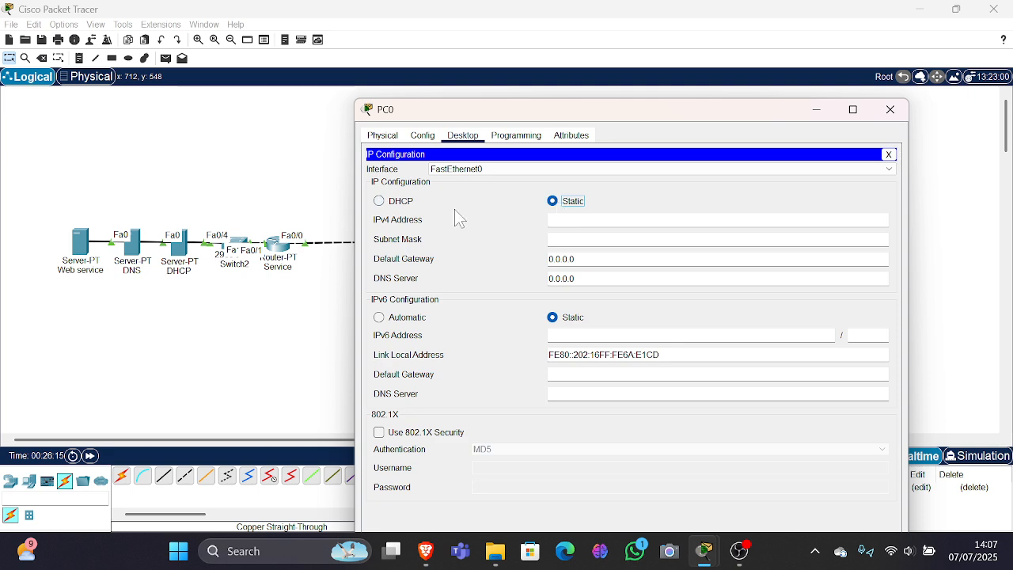
# - Switch PC0's IPv4 configuration to DHCP and load warnet.com in its web browser
pyautogui.click(380, 202)
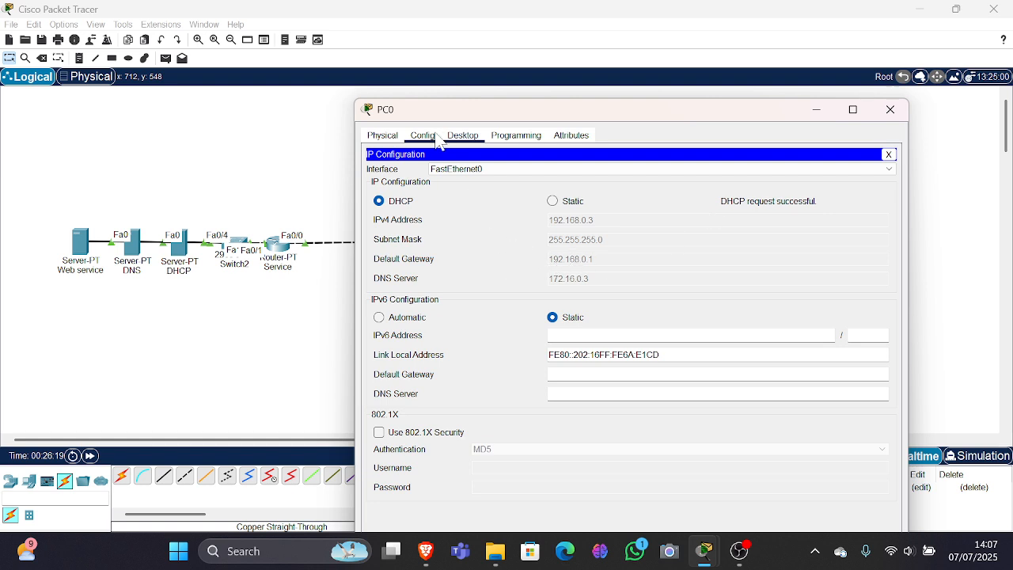
pyautogui.click(889, 154)
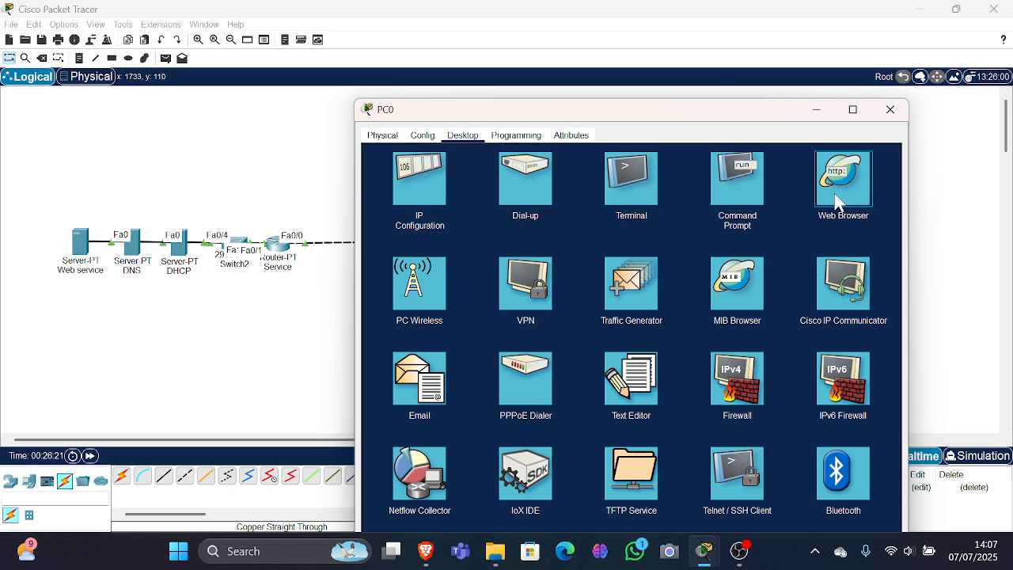
pyautogui.moveTo(733, 118); pyautogui.dragTo(600, 54)
pyautogui.press('Return')
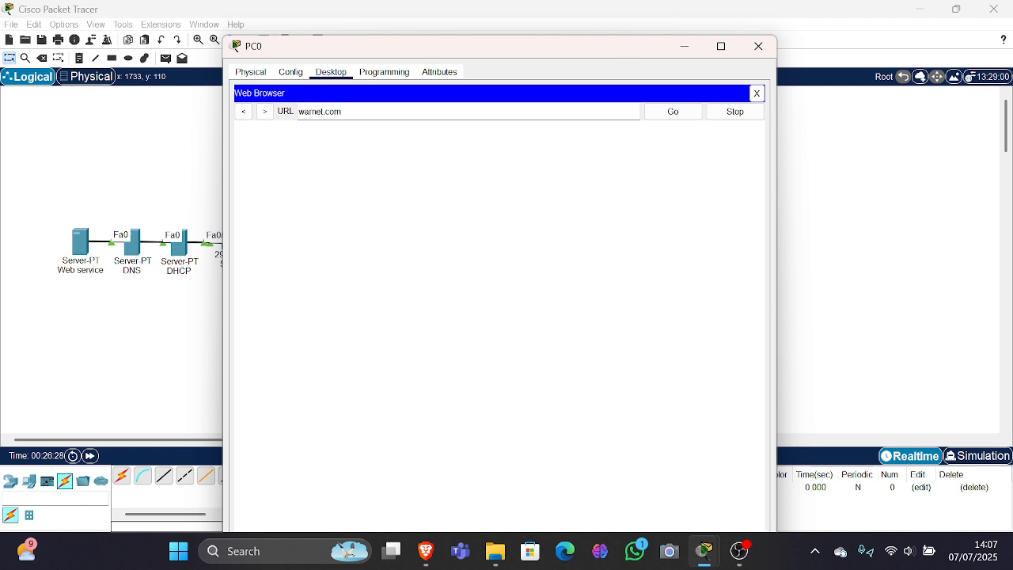
pyautogui.press('Return')
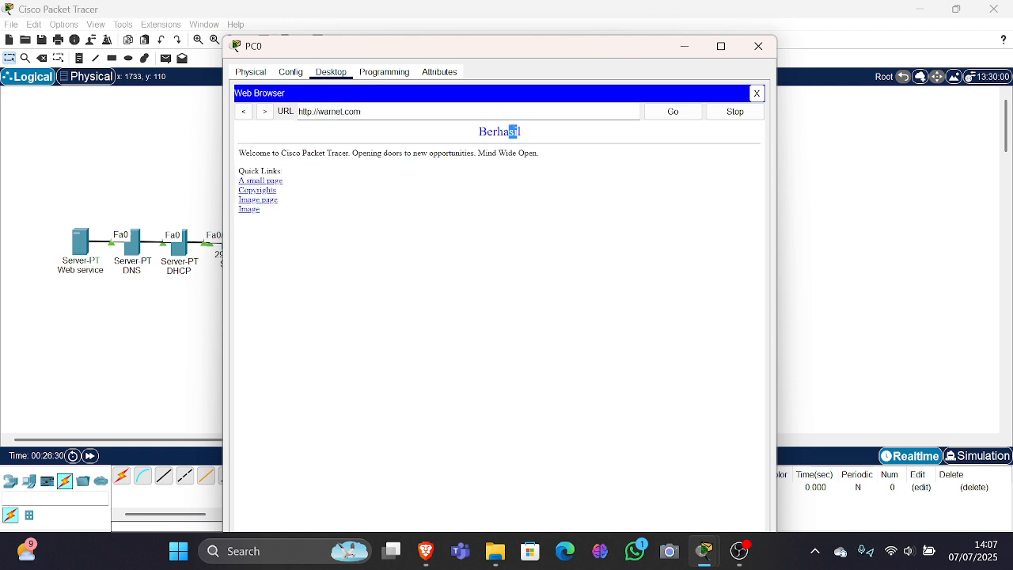
pyautogui.moveTo(513, 131); pyautogui.dragTo(477, 134)
pyautogui.doubleClick(500, 132)
# - Try to load google.com in PC0's web browser and close the PC0 window
pyautogui.click(361, 111)
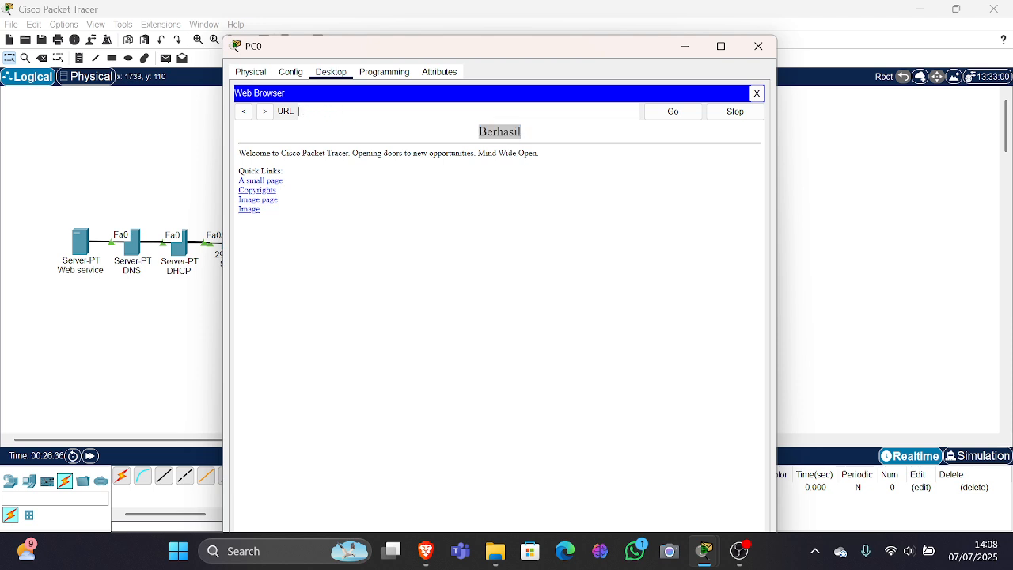
pyautogui.write('google.com')
pyautogui.press('Return')
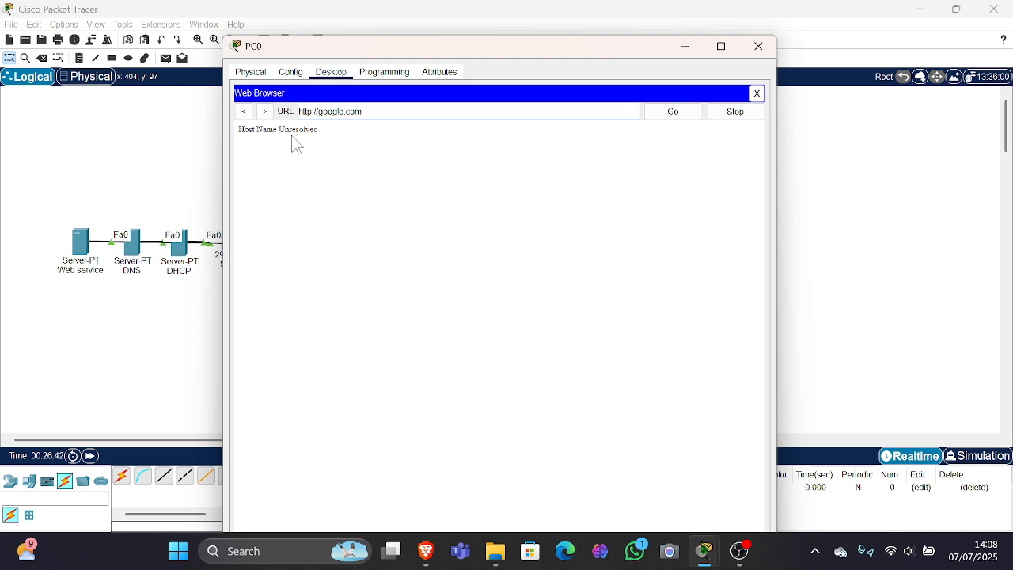
pyautogui.click(759, 46)
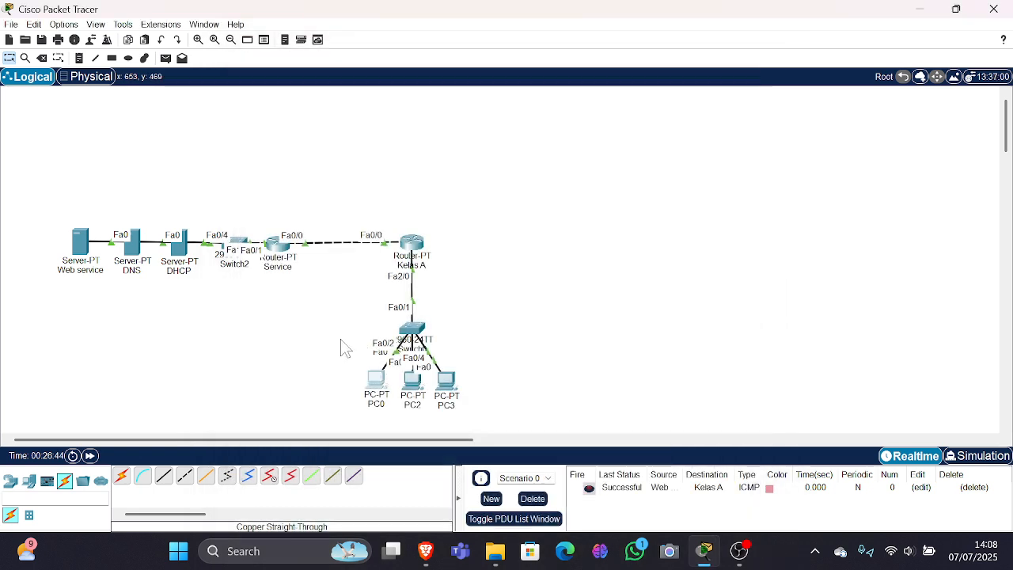
# - Place two Router-PT-Empty routers side by side in an empty workspace area beyond the existing topology
pyautogui.moveTo(434, 440); pyautogui.dragTo(653, 436)
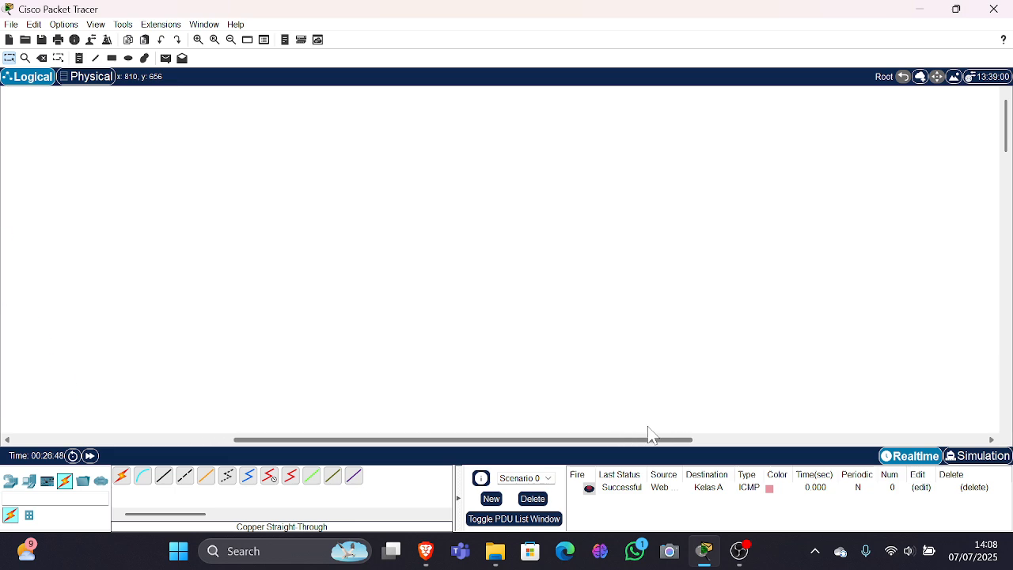
pyautogui.click(32, 483)
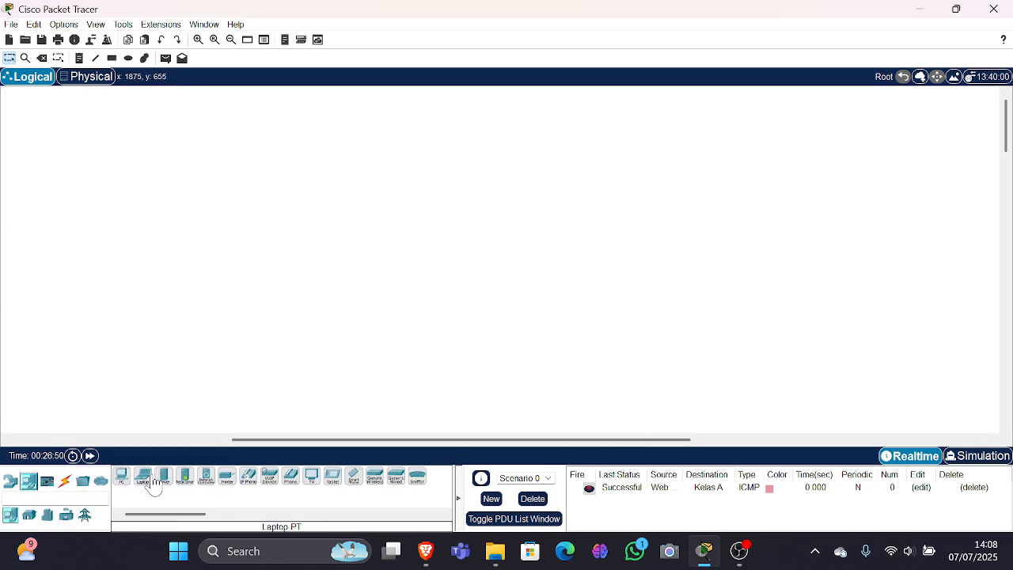
pyautogui.click(11, 481)
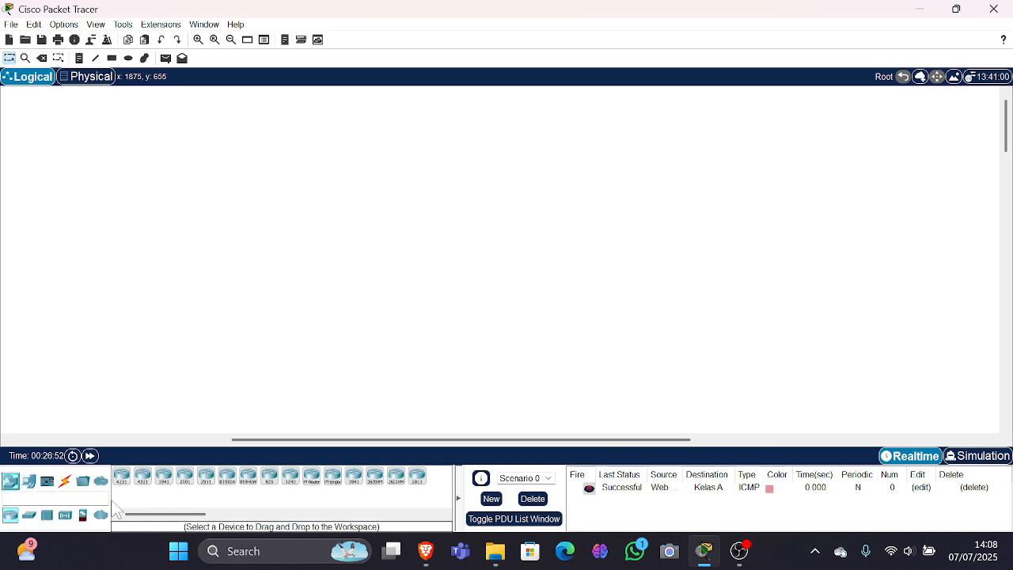
pyautogui.click(332, 479)
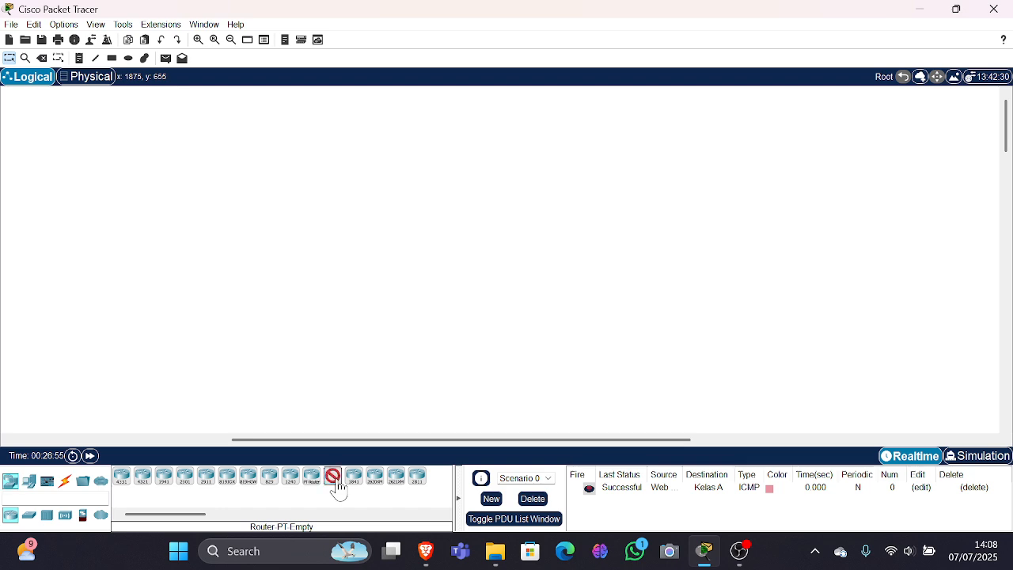
pyautogui.click(294, 178)
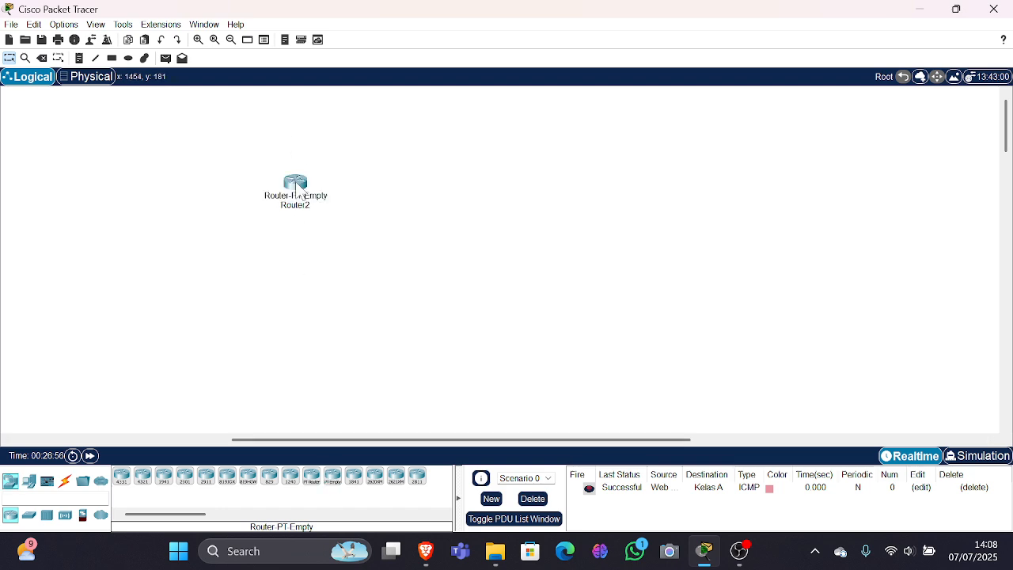
pyautogui.click(332, 476)
pyautogui.click(465, 179)
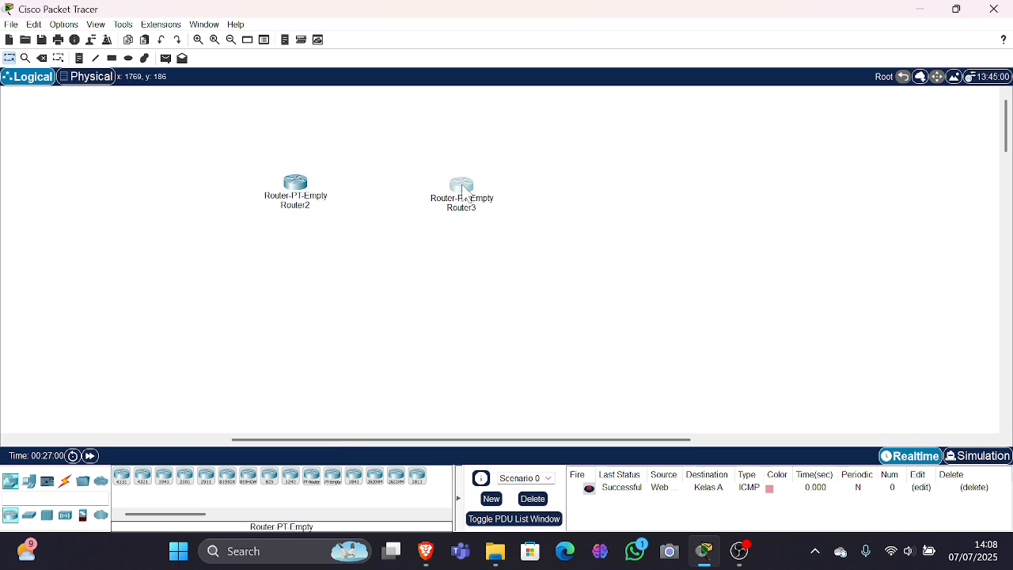
# - Open Router2's physical view, try to install a PT-ROUTER-NM-1CFE module, and switch the router's power off
pyautogui.click(298, 184)
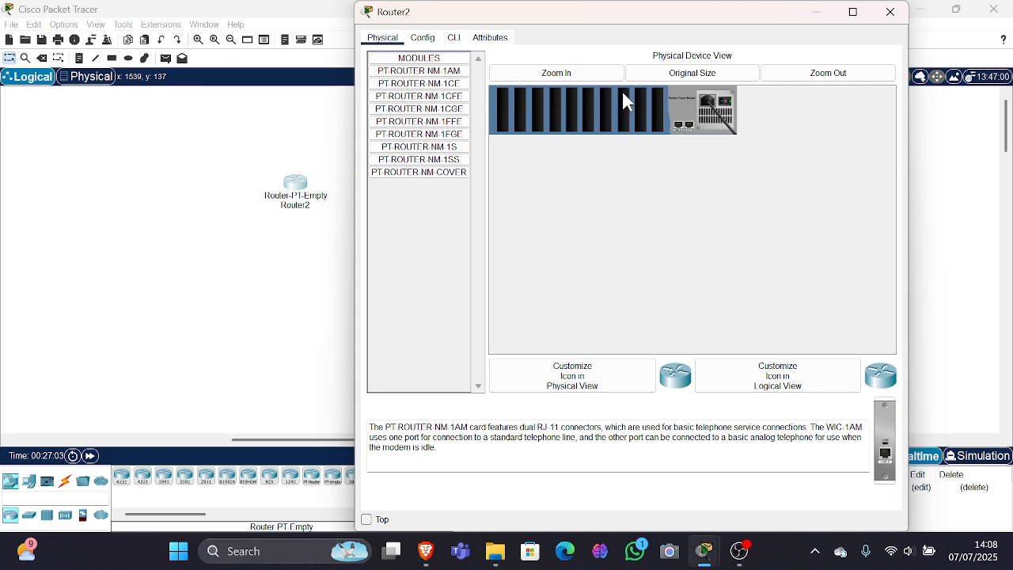
pyautogui.click(465, 98)
pyautogui.click(458, 84)
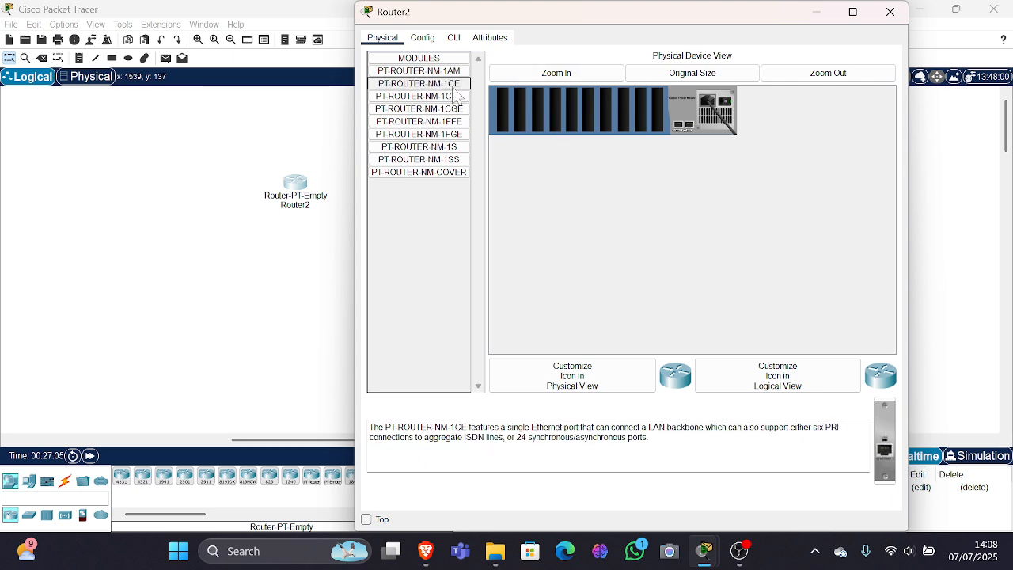
pyautogui.click(458, 97)
pyautogui.click(458, 110)
pyautogui.moveTo(457, 96); pyautogui.dragTo(662, 120)
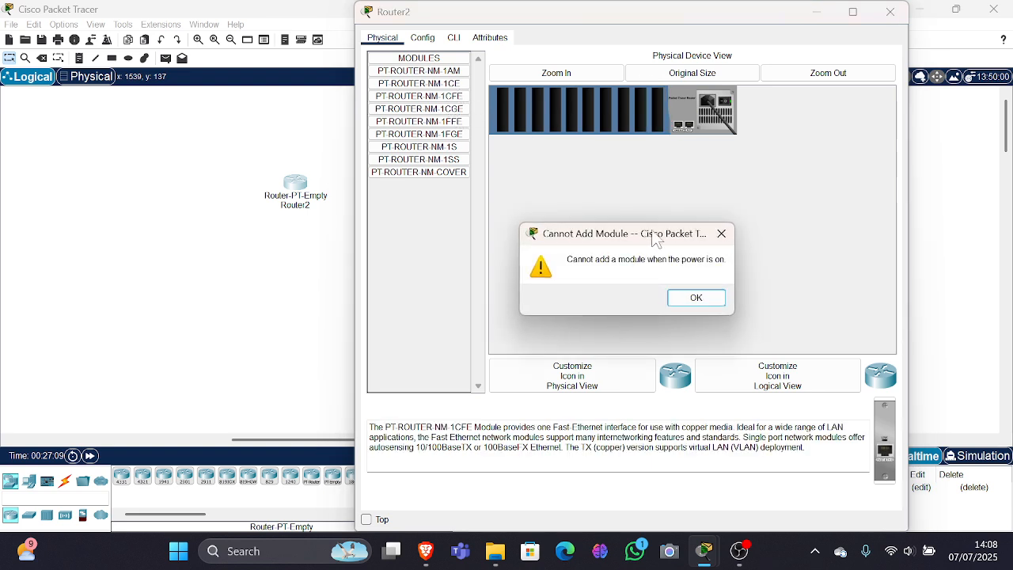
pyautogui.click(693, 301)
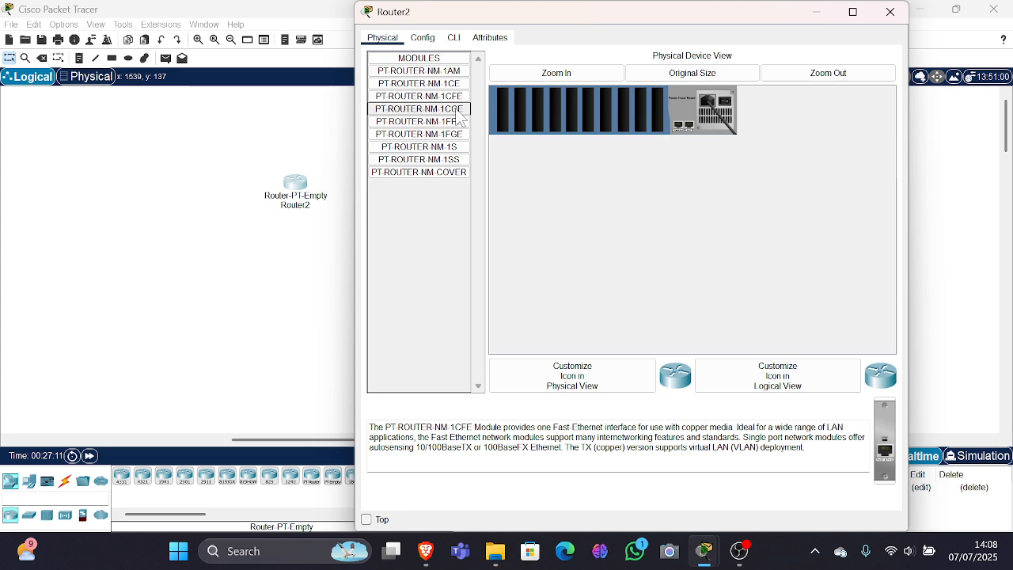
# - Install PT-ROUTER-NM-1CFE modules in the three Router2 slots nearest the power supply, power the router on and close its window
pyautogui.moveTo(457, 96); pyautogui.dragTo(657, 110)
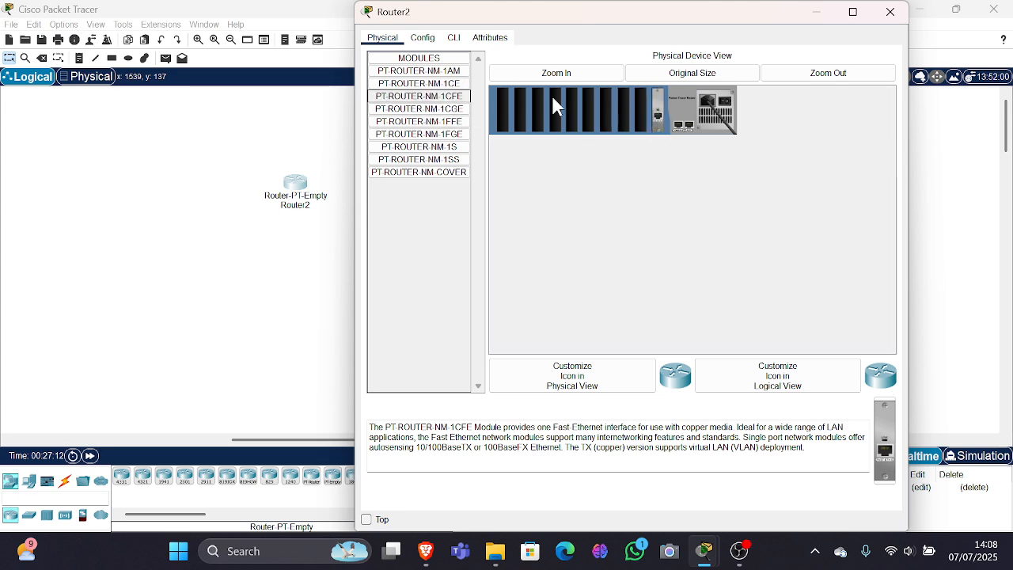
pyautogui.moveTo(448, 104); pyautogui.dragTo(640, 109)
pyautogui.moveTo(464, 97); pyautogui.dragTo(623, 111)
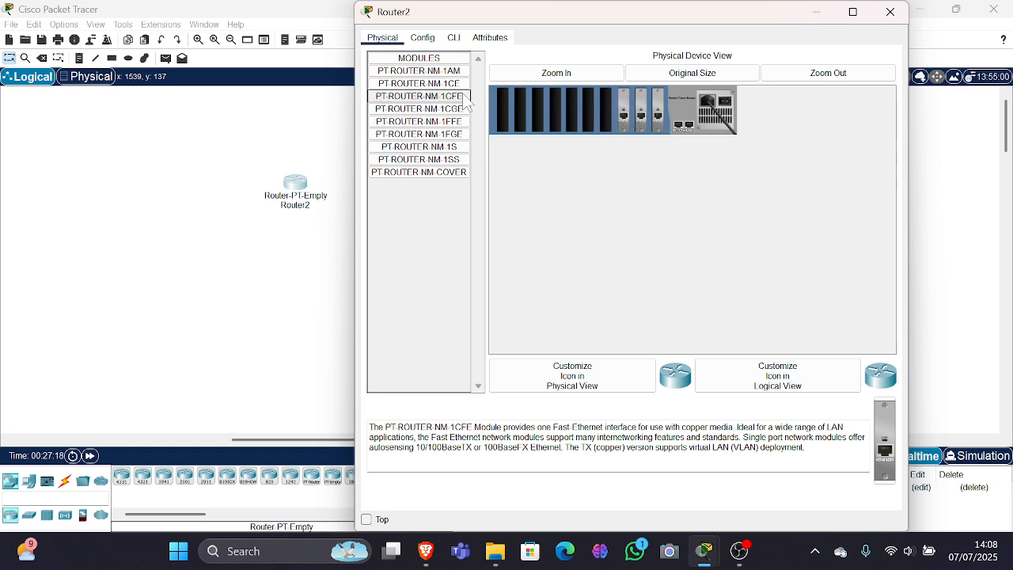
pyautogui.moveTo(622, 122); pyautogui.dragTo(443, 227)
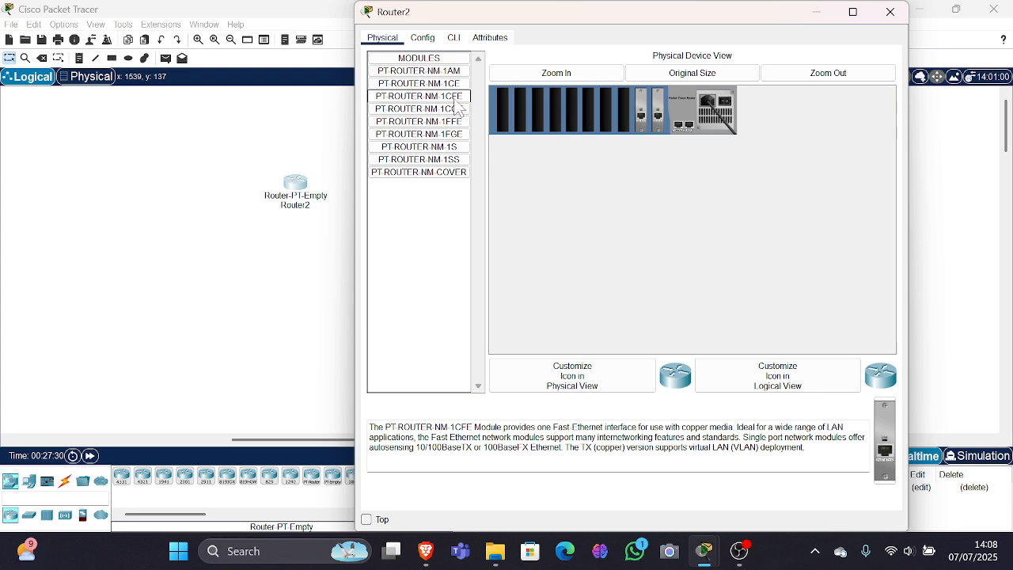
pyautogui.moveTo(443, 96); pyautogui.dragTo(626, 117)
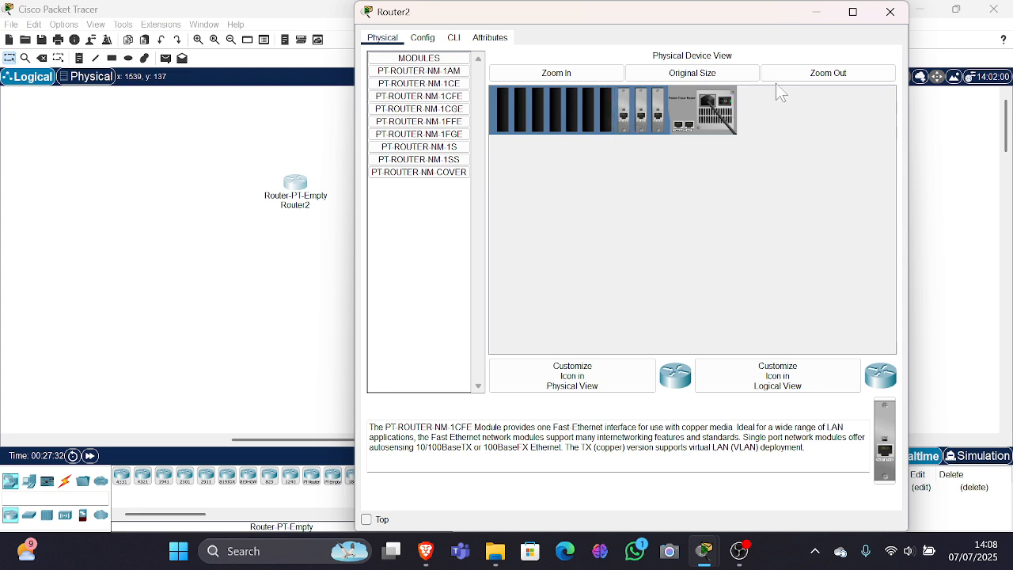
pyautogui.click(890, 16)
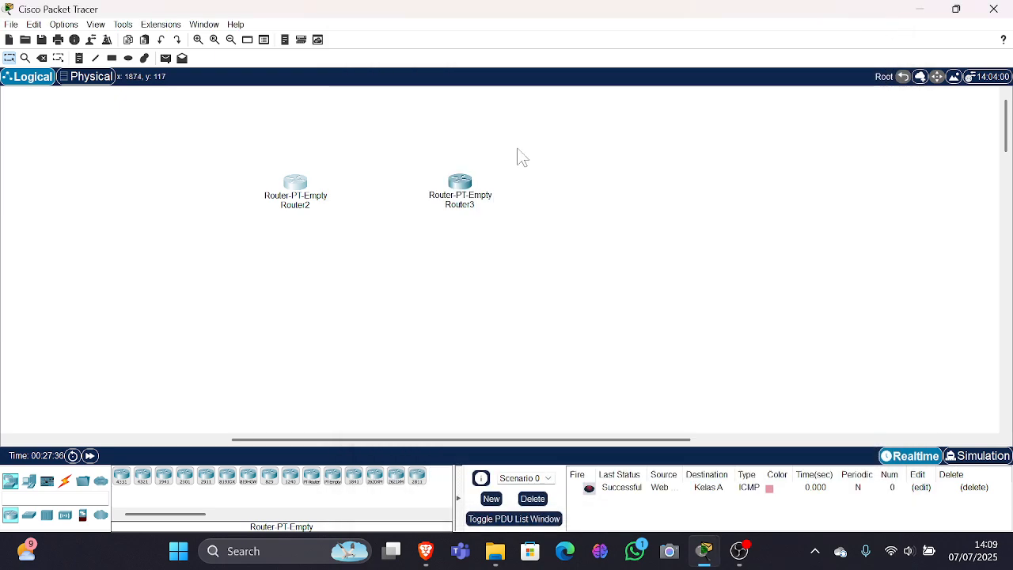
# - With Router3 powered off, install three PT-ROUTER-NM-1CFE modules next to its power supply, and power it back on
pyautogui.click(463, 182)
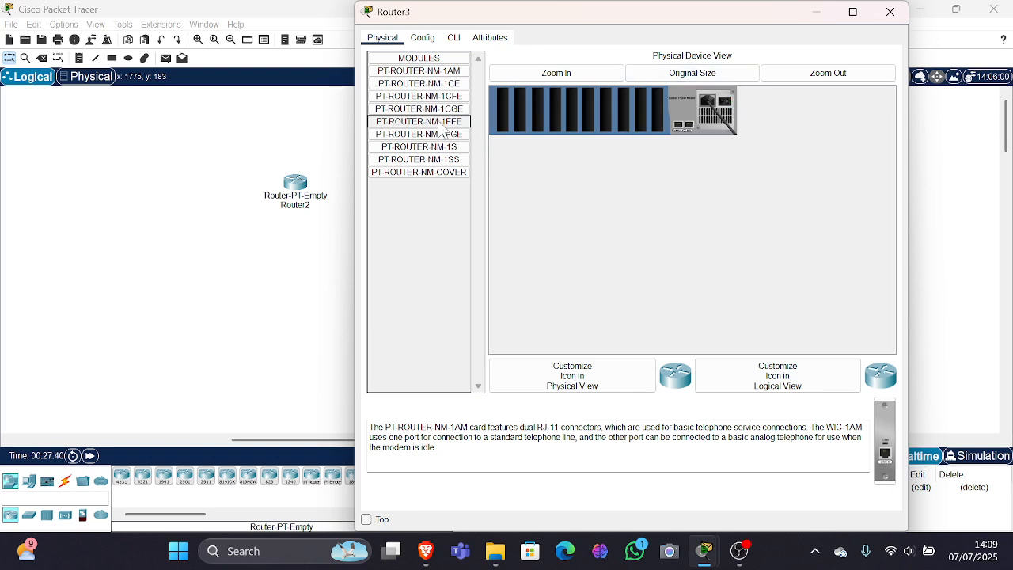
pyautogui.click(442, 122)
pyautogui.moveTo(442, 96); pyautogui.dragTo(656, 108)
pyautogui.moveTo(461, 98); pyautogui.dragTo(625, 111)
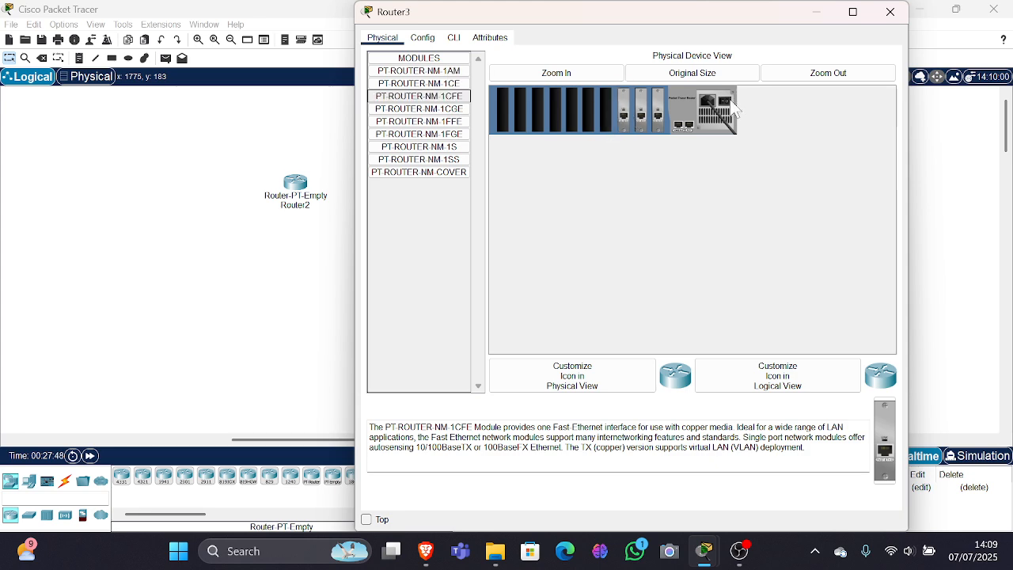
pyautogui.click(733, 107)
pyautogui.click(891, 11)
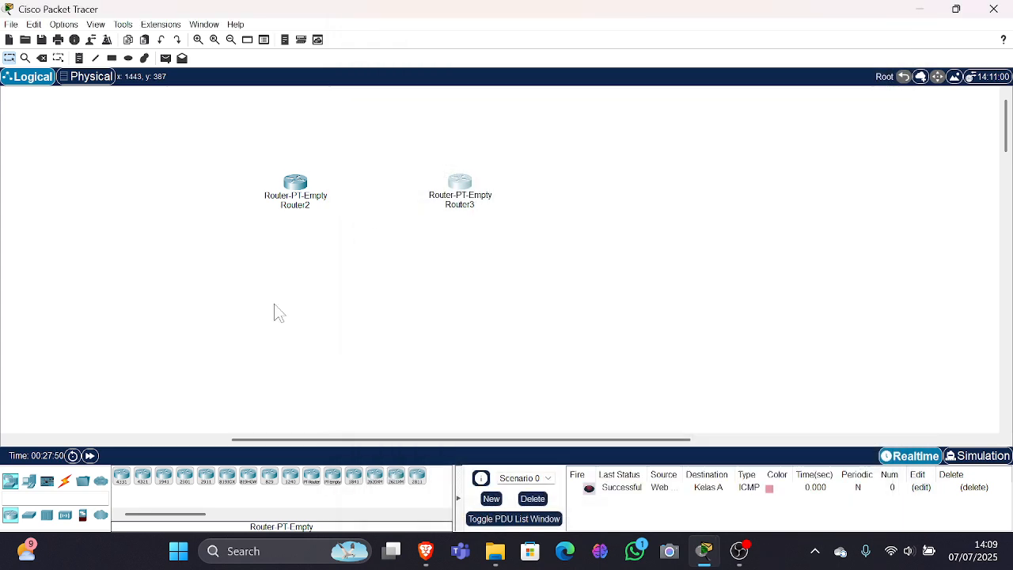
# - Place two 2960 switches, one beside Router2 on its outer side and one below Router3
pyautogui.click(28, 514)
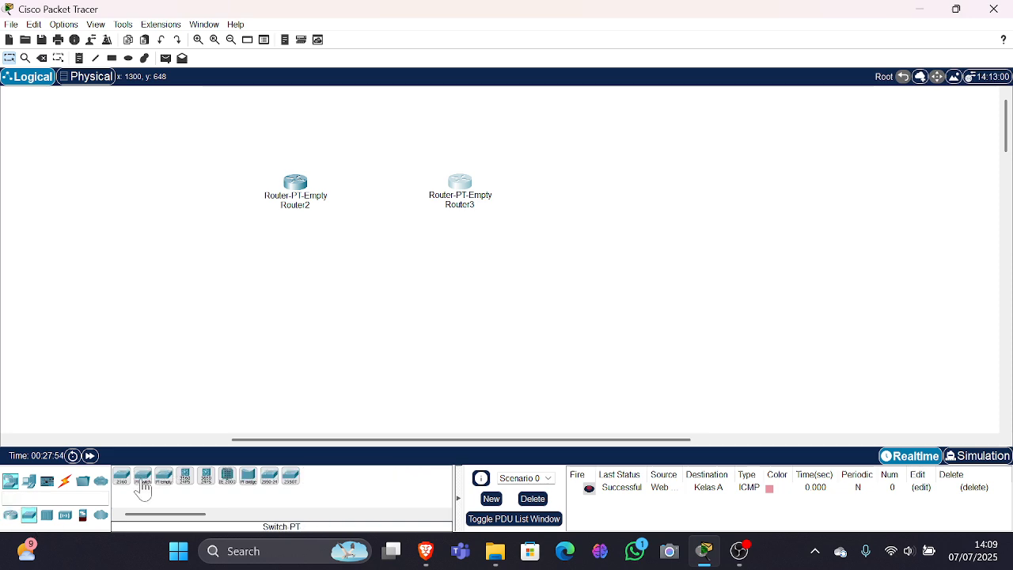
pyautogui.click(143, 483)
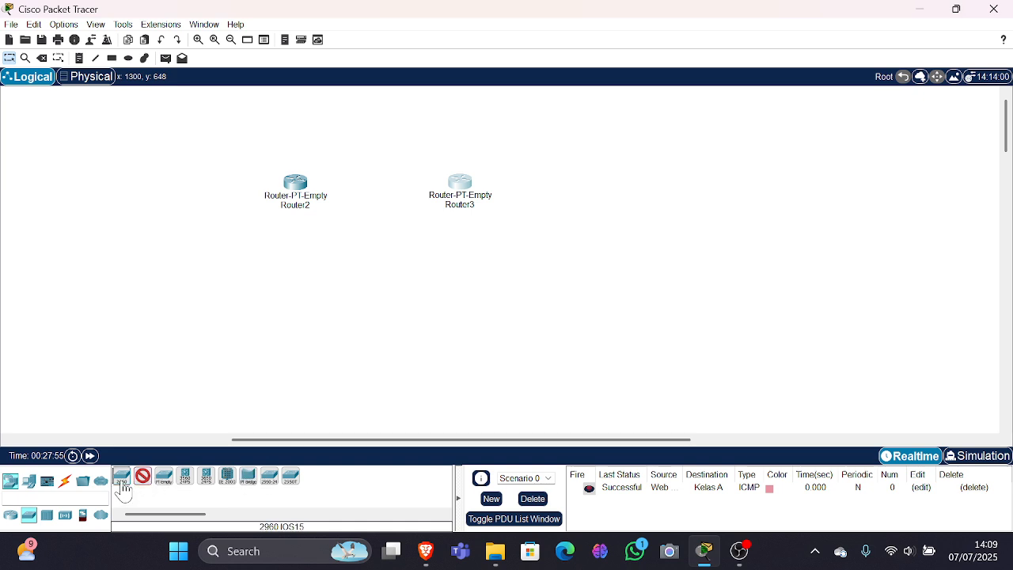
pyautogui.click(123, 483)
pyautogui.click(228, 190)
pyautogui.moveTo(228, 191); pyautogui.dragTo(224, 191)
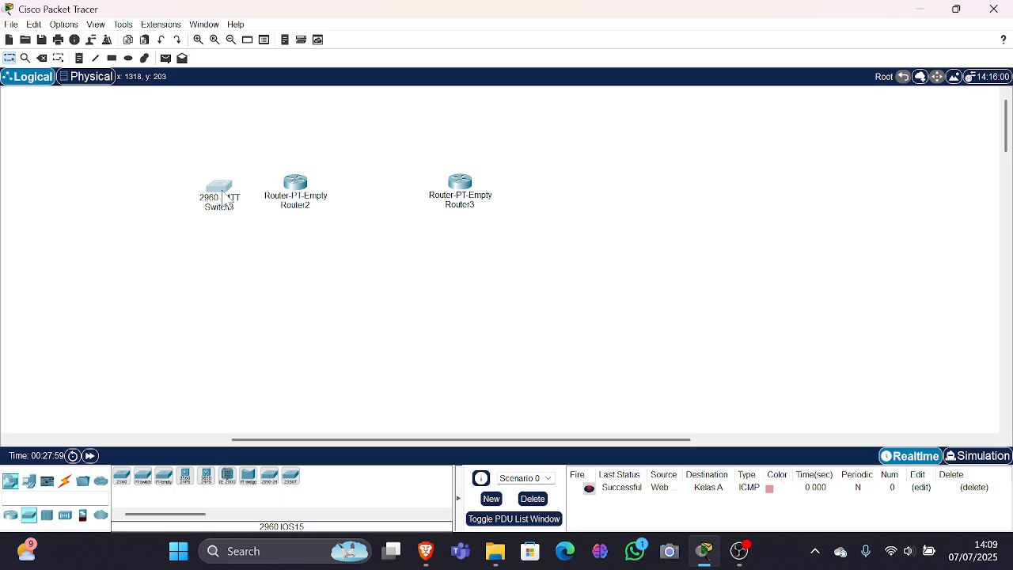
pyautogui.click(121, 475)
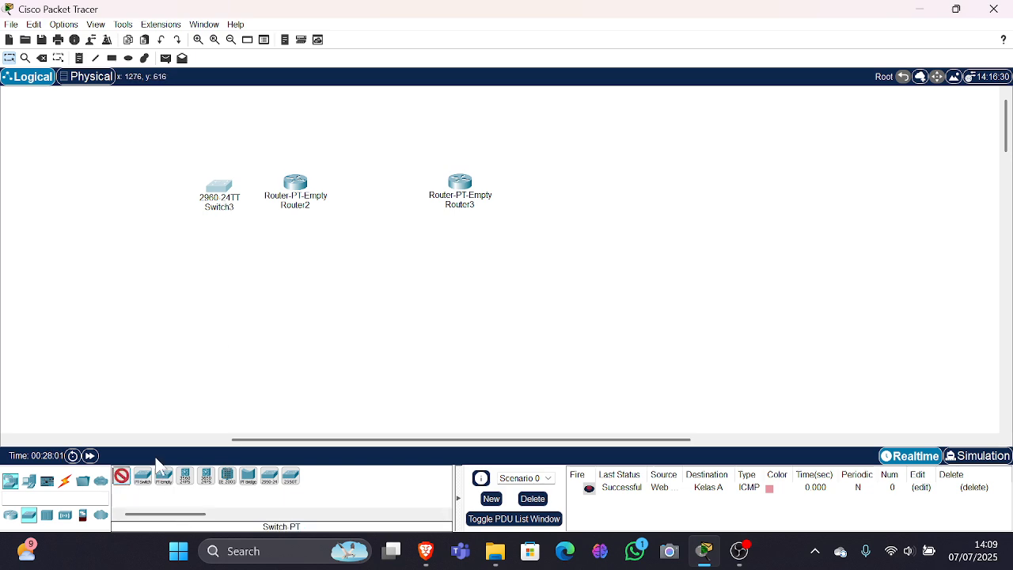
pyautogui.click(462, 253)
pyautogui.moveTo(466, 258); pyautogui.dragTo(468, 263)
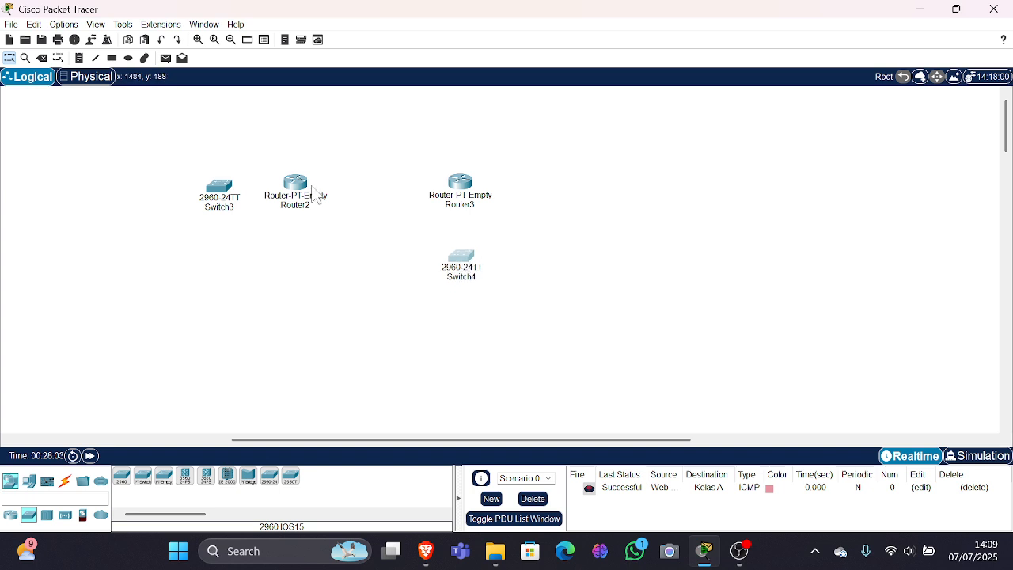
# - Try to rename Router2 as Service
pyautogui.click(299, 206)
pyautogui.write('Service')
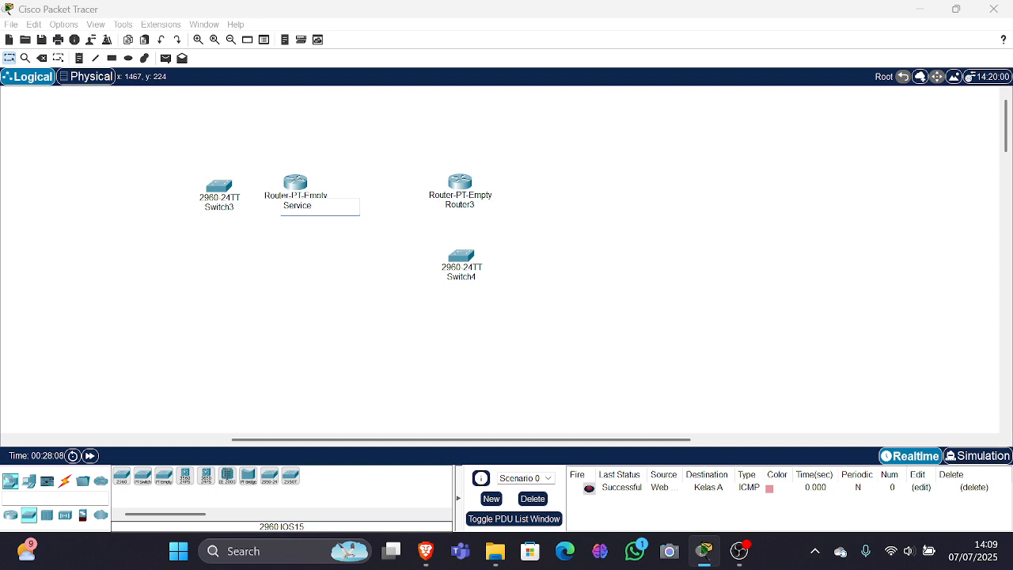
pyautogui.press('Return')
pyautogui.click(553, 294)
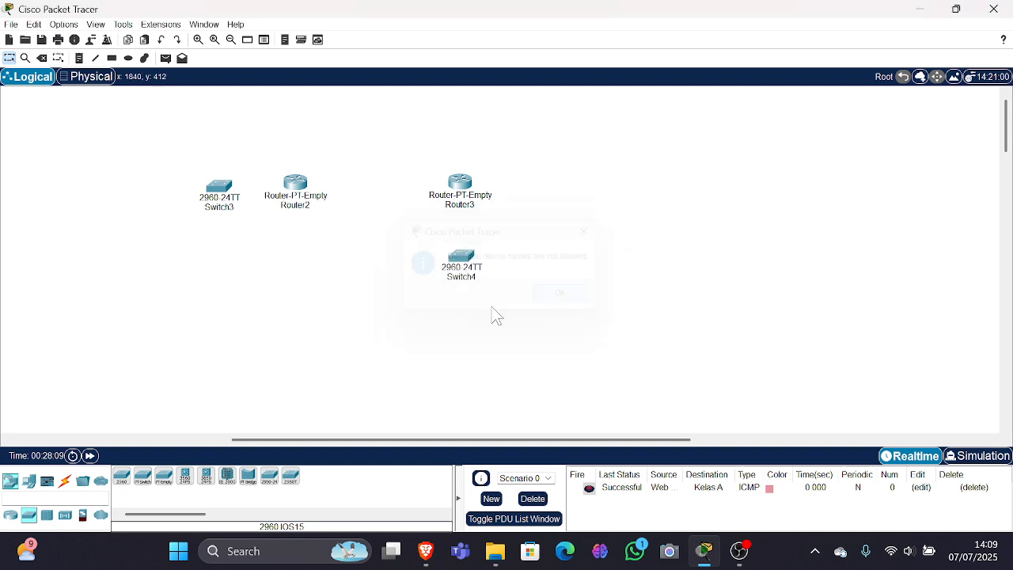
# - Rename Router2 as Layanan
pyautogui.click(296, 208)
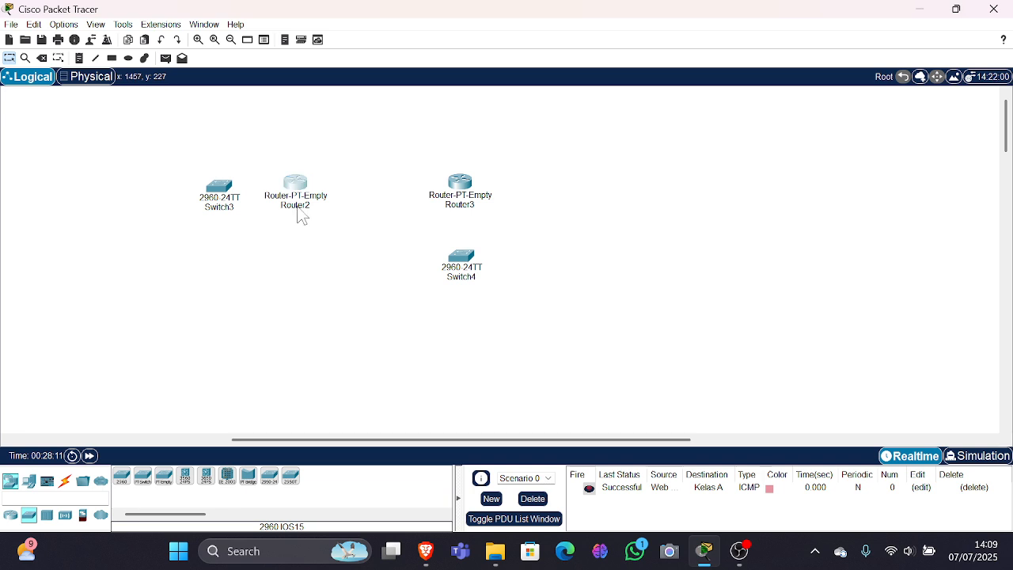
pyautogui.write('Laya')
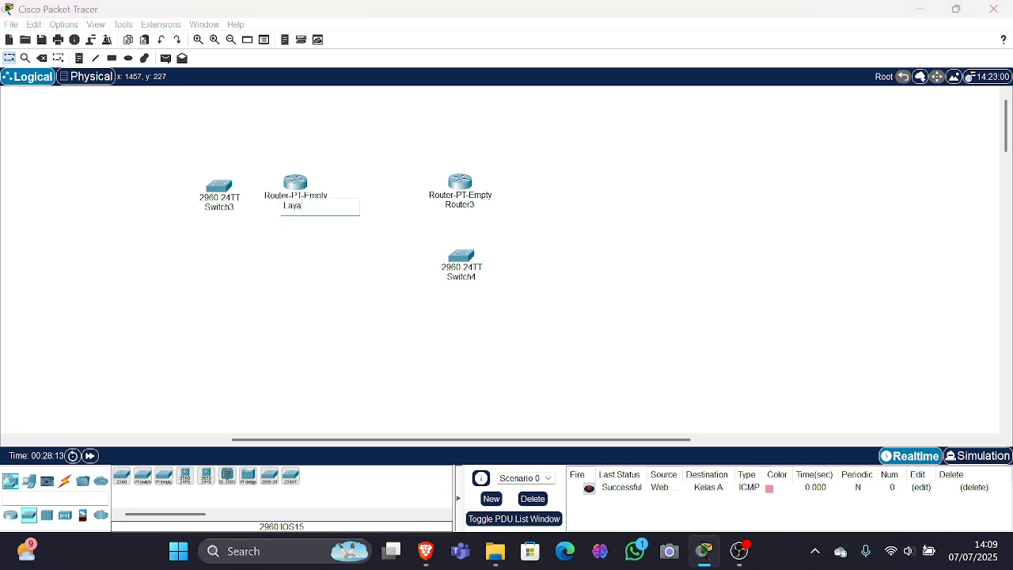
pyautogui.write('nan')
pyautogui.press('Return')
# - Rename Router3 as Pengguna
pyautogui.click(461, 205)
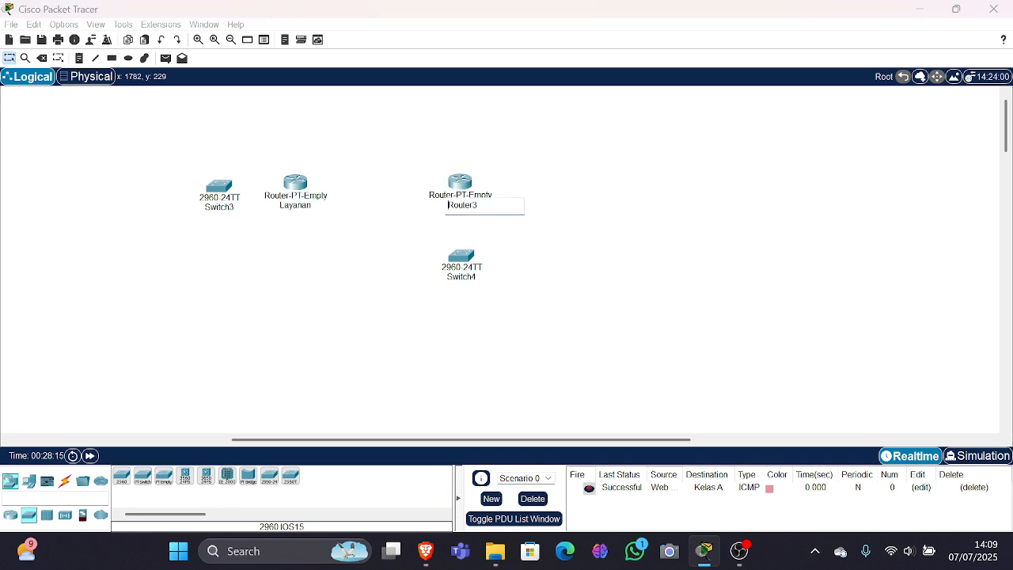
pyautogui.write('Pengguna')
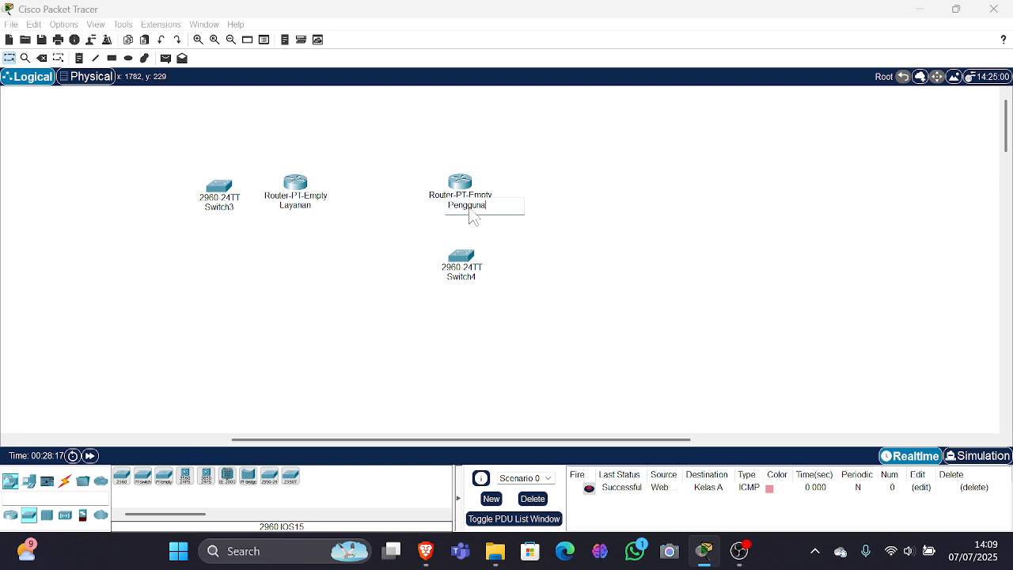
pyautogui.press('Return')
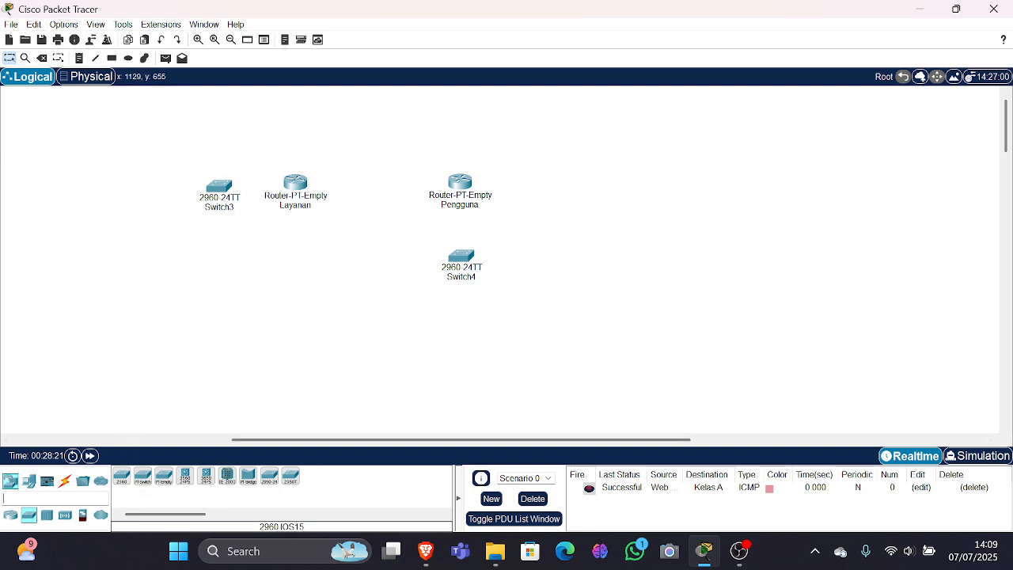
# - Place a Server-PT diagonally above Switch3 on its outer side and try to name it DHCP
pyautogui.click(29, 481)
pyautogui.click(163, 475)
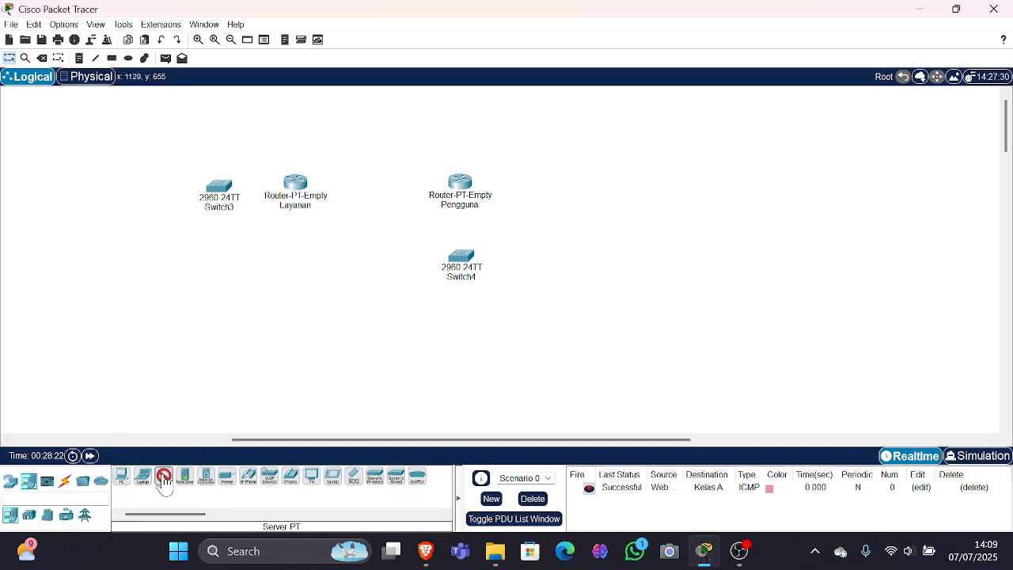
pyautogui.click(177, 122)
pyautogui.moveTo(176, 125); pyautogui.dragTo(161, 130)
pyautogui.click(164, 156)
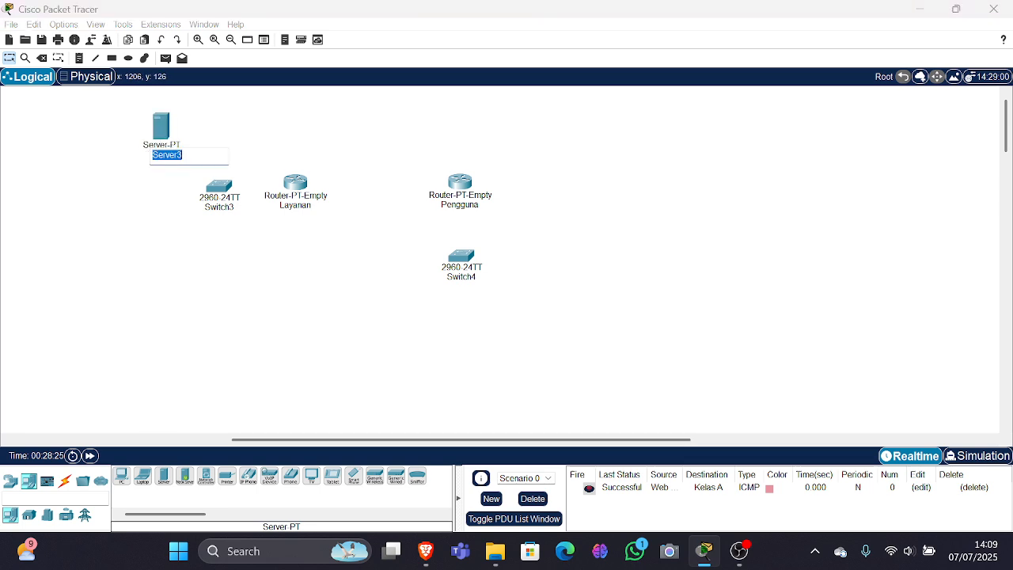
pyautogui.write('DHCP')
pyautogui.click(164, 479)
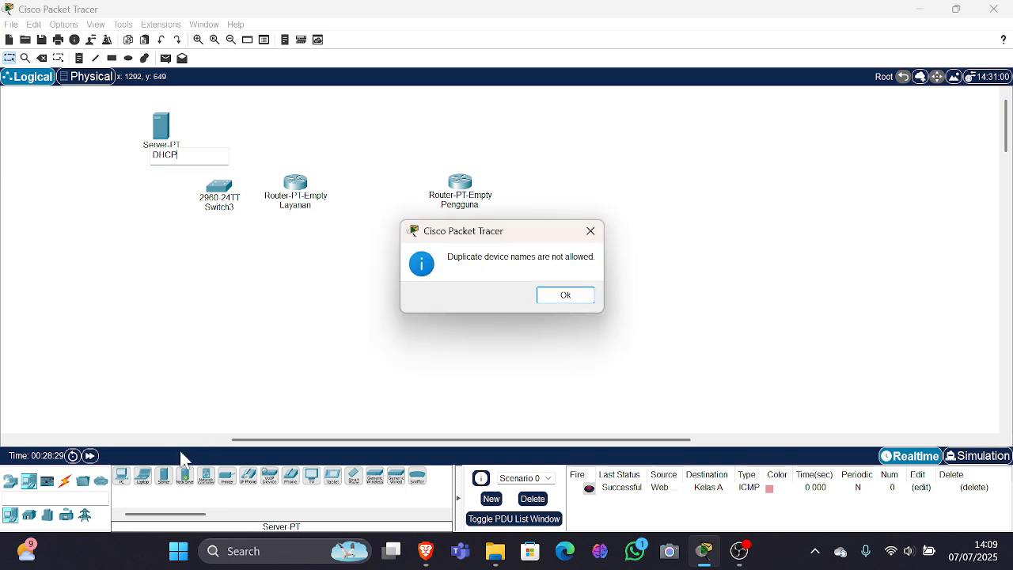
pyautogui.click(557, 297)
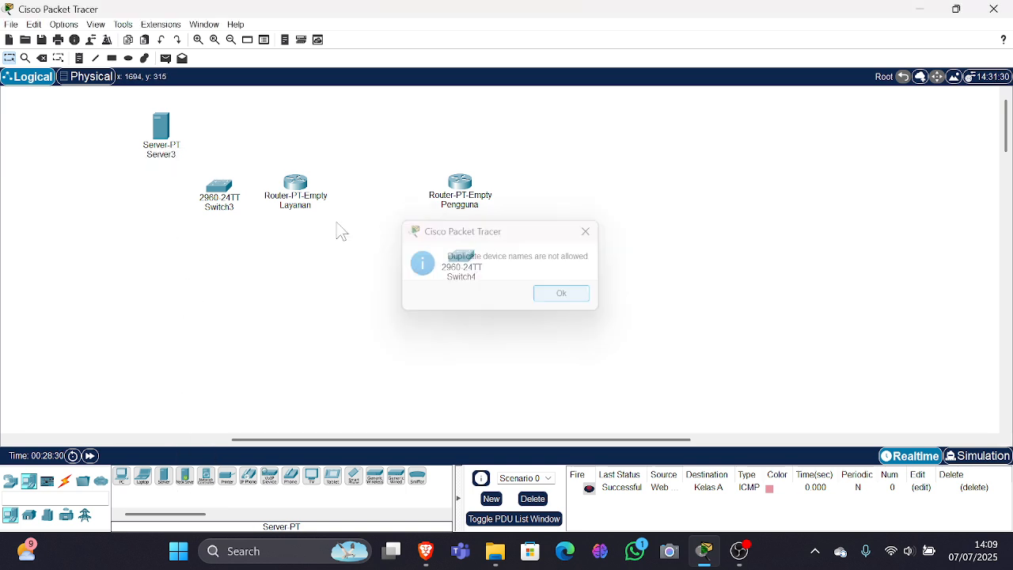
# - Rename the newly placed server as DHCP Server
pyautogui.click(166, 155)
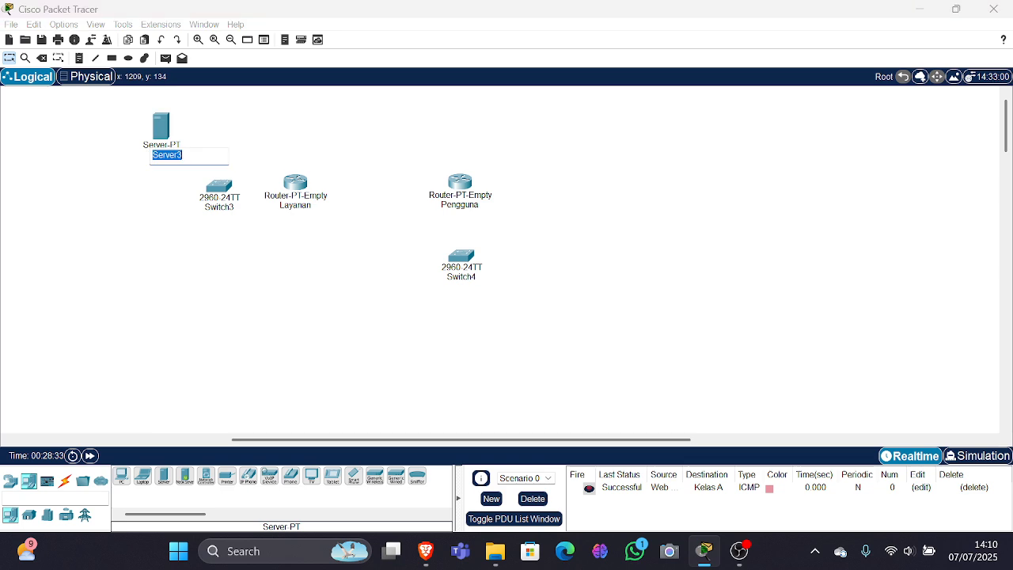
pyautogui.write('DHCP Server')
pyautogui.press('Return')
# - Place a second Server-PT beside Switch3, below DHCP Server, and rename it DNS Server
pyautogui.click(164, 475)
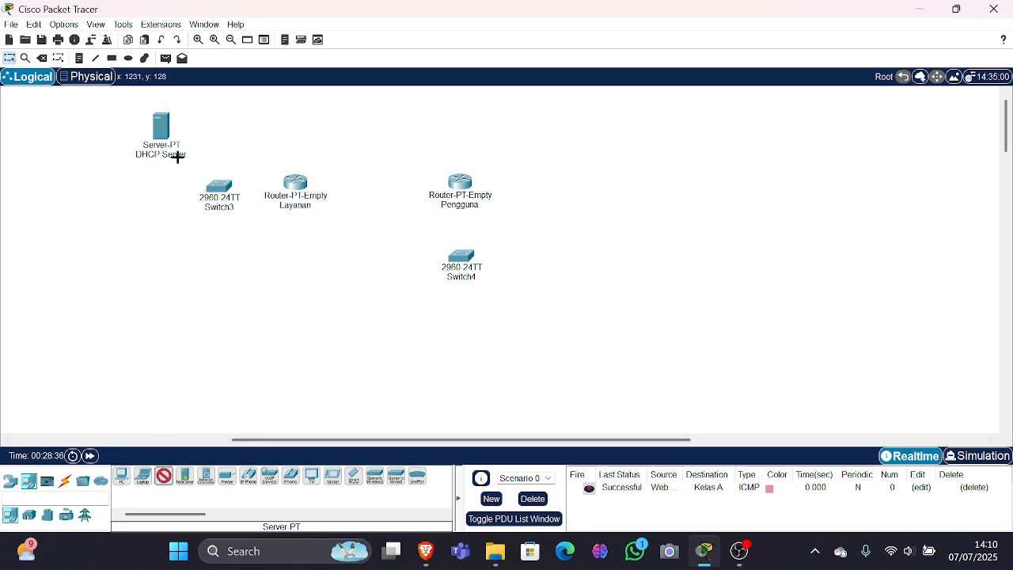
pyautogui.click(159, 194)
pyautogui.click(157, 221)
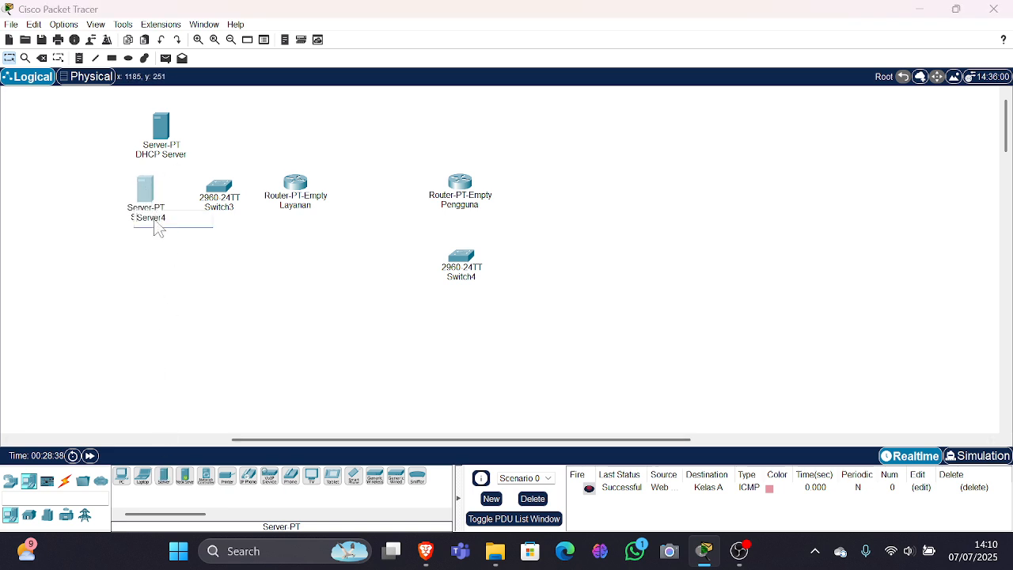
pyautogui.write('DNS')
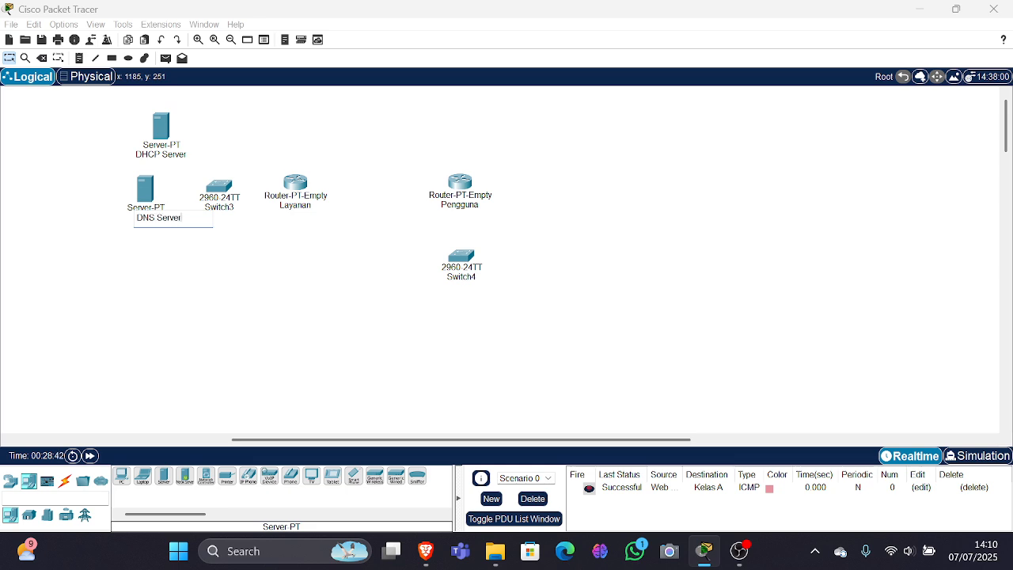
pyautogui.click(156, 229)
# - Place a third Server-PT below DNS Server, rename it Web Service, and shift DNS Server slightly farther from Switch3
pyautogui.click(164, 476)
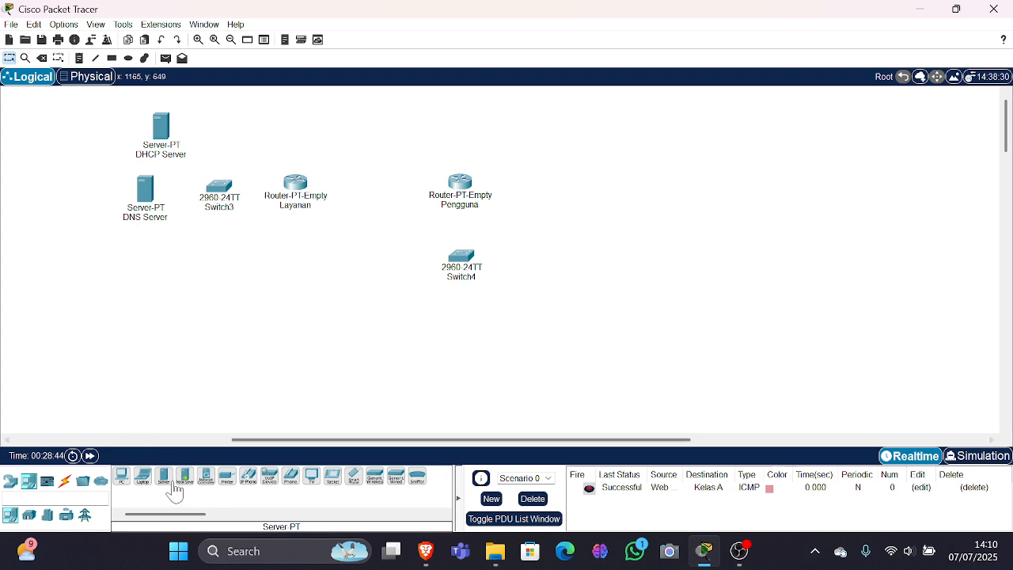
pyautogui.click(178, 261)
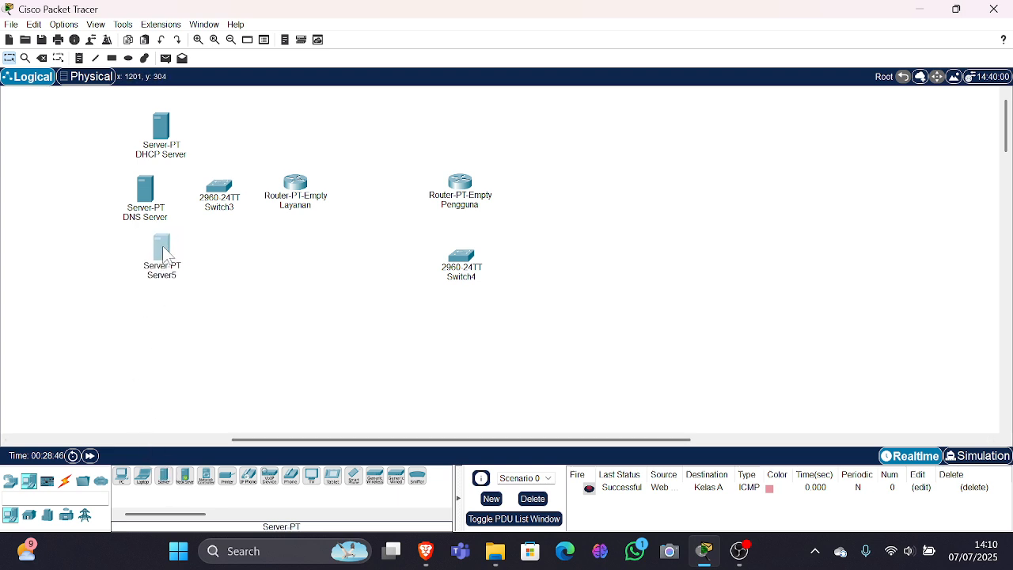
pyautogui.click(167, 275)
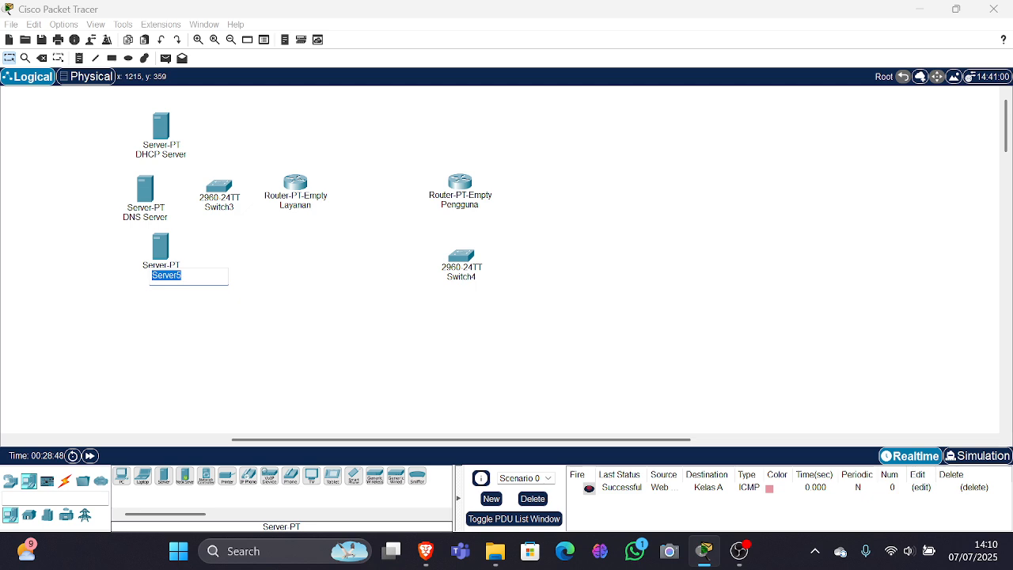
pyautogui.write('Web')
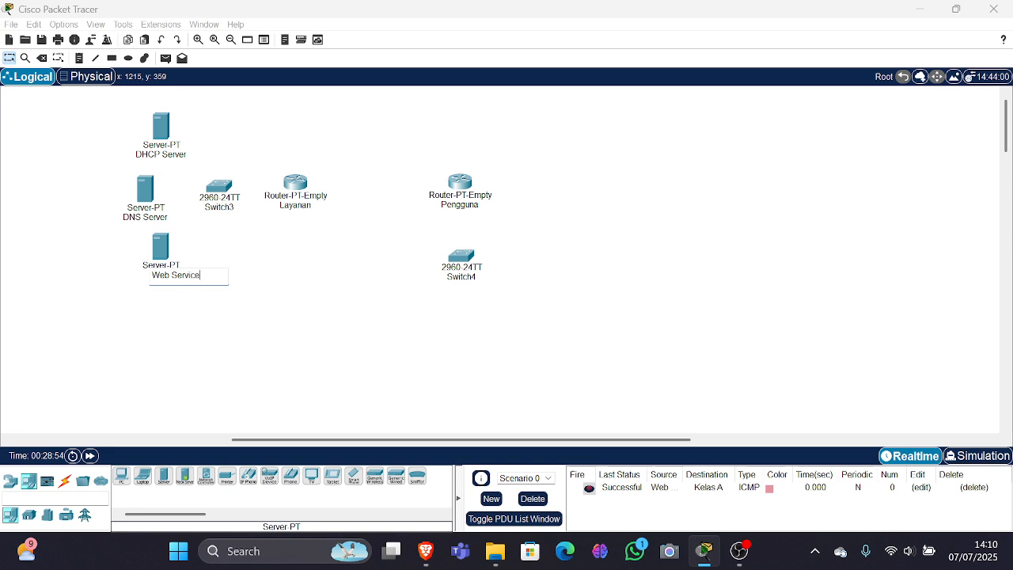
pyautogui.press('Return')
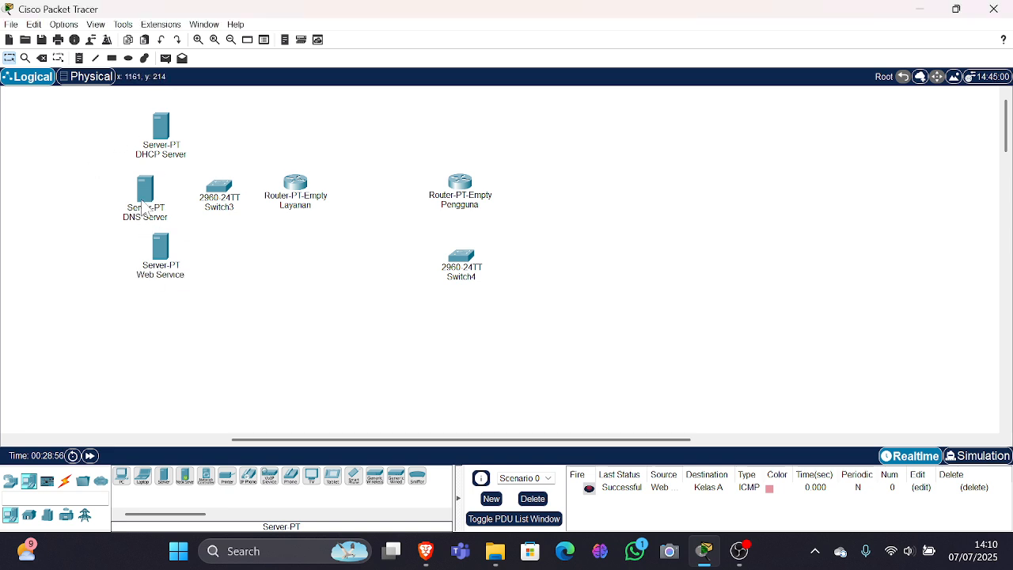
pyautogui.moveTo(143, 196); pyautogui.dragTo(134, 196)
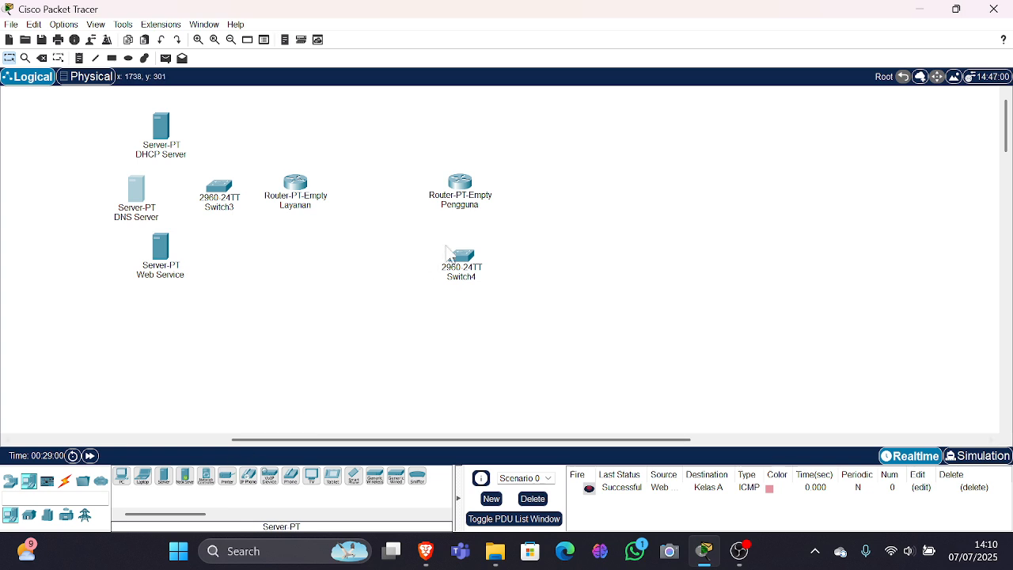
# - Place two PC-PT computers and one Laptop-PT side by side in a row below Switch4
pyautogui.click(121, 476)
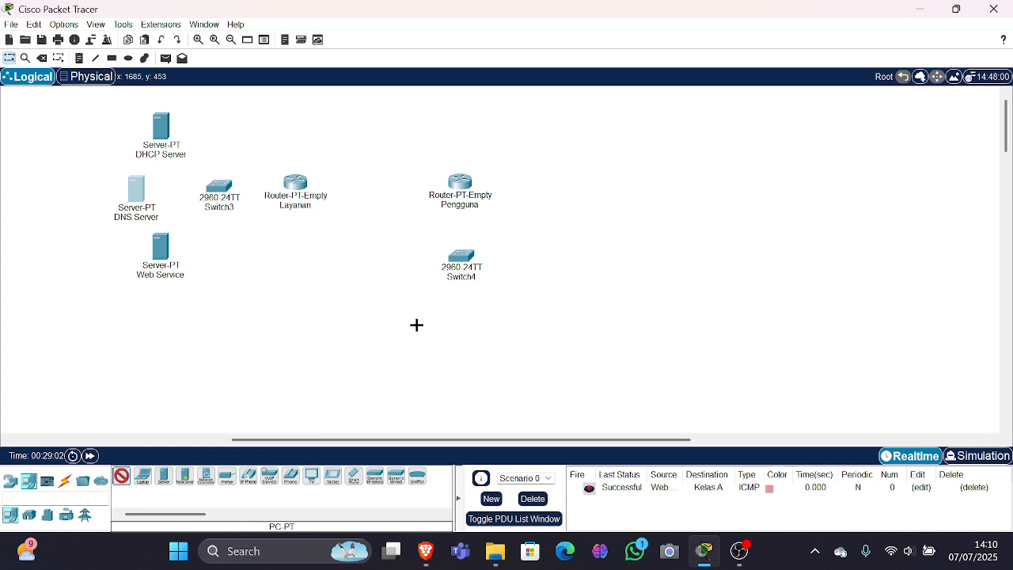
pyautogui.click(416, 325)
pyautogui.click(121, 476)
pyautogui.click(475, 333)
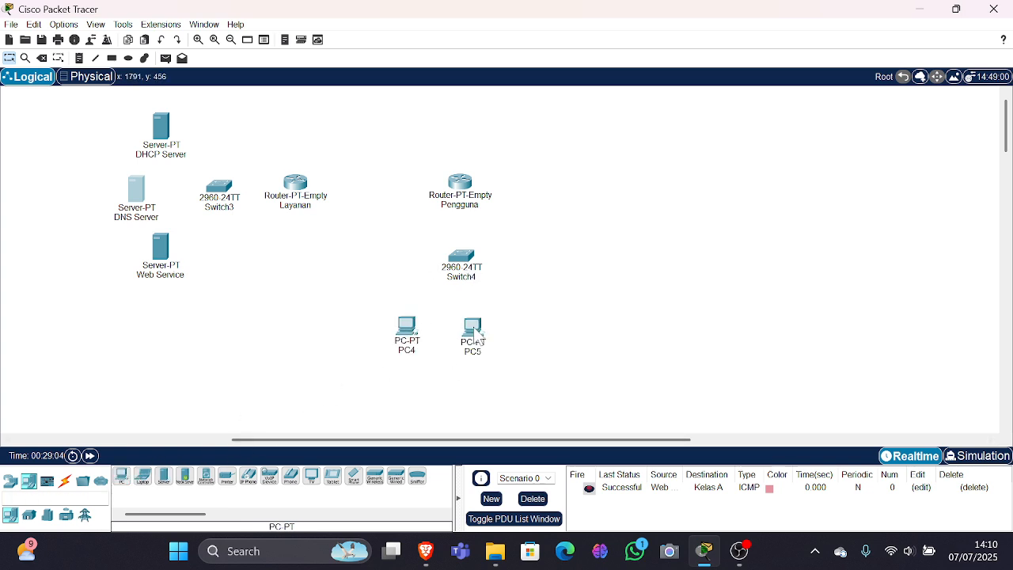
pyautogui.moveTo(475, 333); pyautogui.dragTo(470, 333)
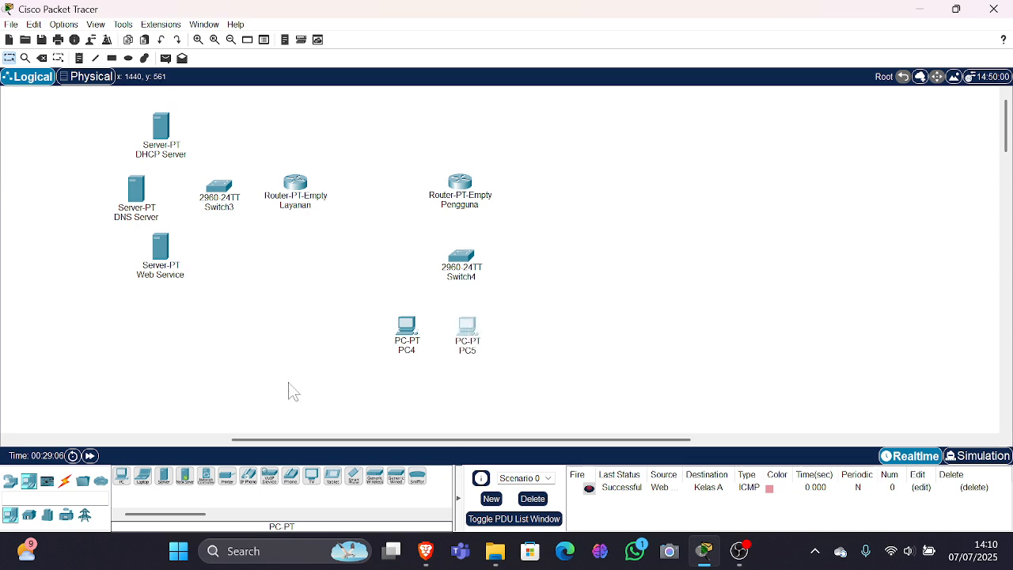
pyautogui.click(142, 476)
pyautogui.click(534, 326)
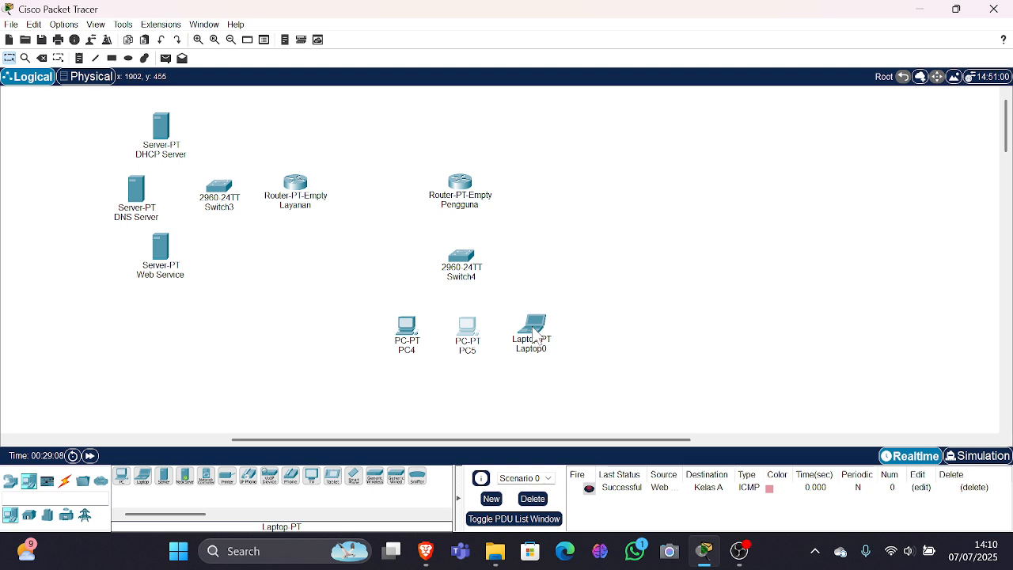
# - Rename the first PC as Dosen and give the second PC the user's first name
pyautogui.click(408, 350)
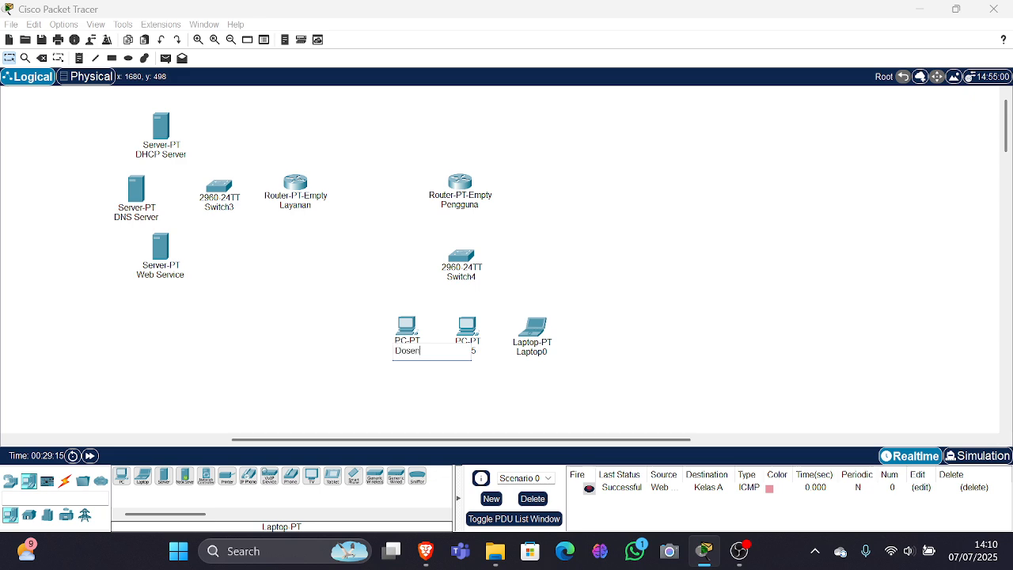
pyautogui.press('Return')
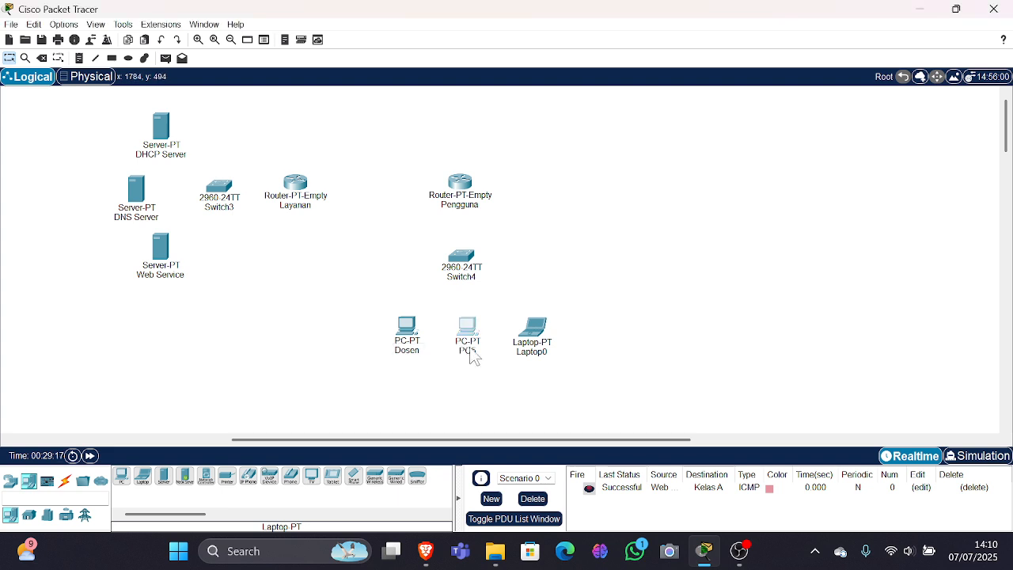
pyautogui.click(467, 351)
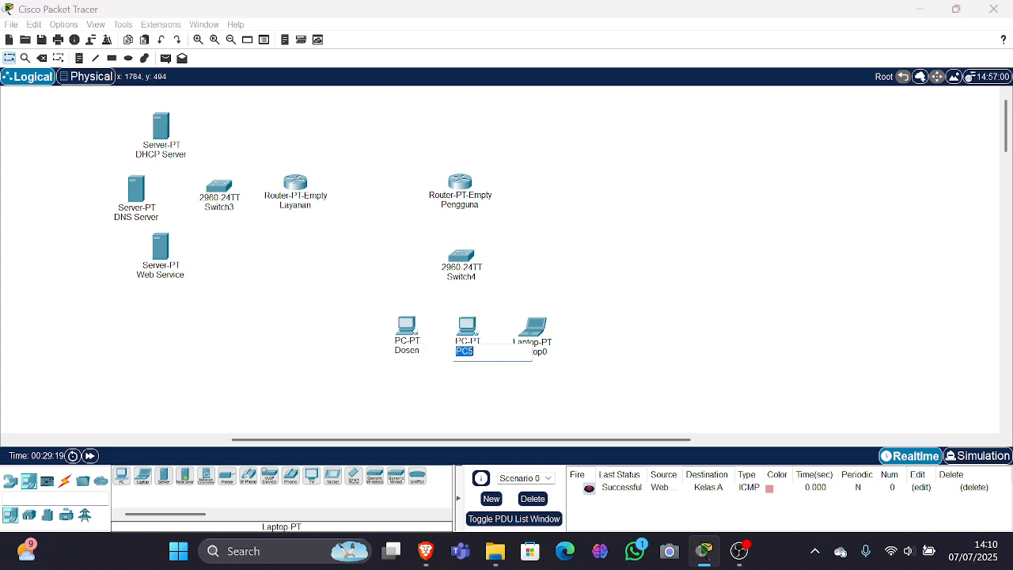
pyautogui.press('Return')
# - Rename the laptop as TUF Gaming followed by the owner's nickname in parentheses
pyautogui.click(533, 352)
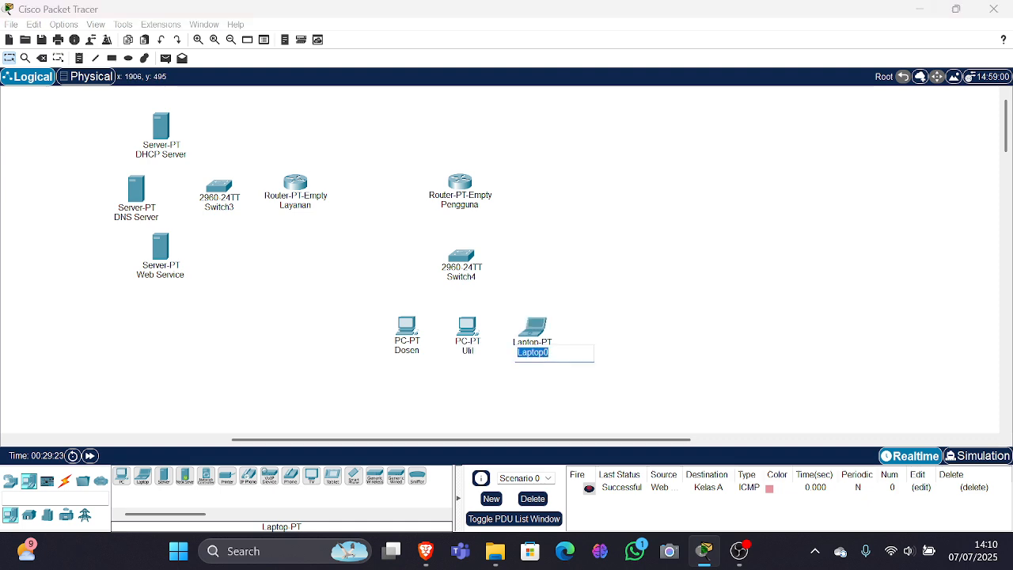
pyautogui.write('I')
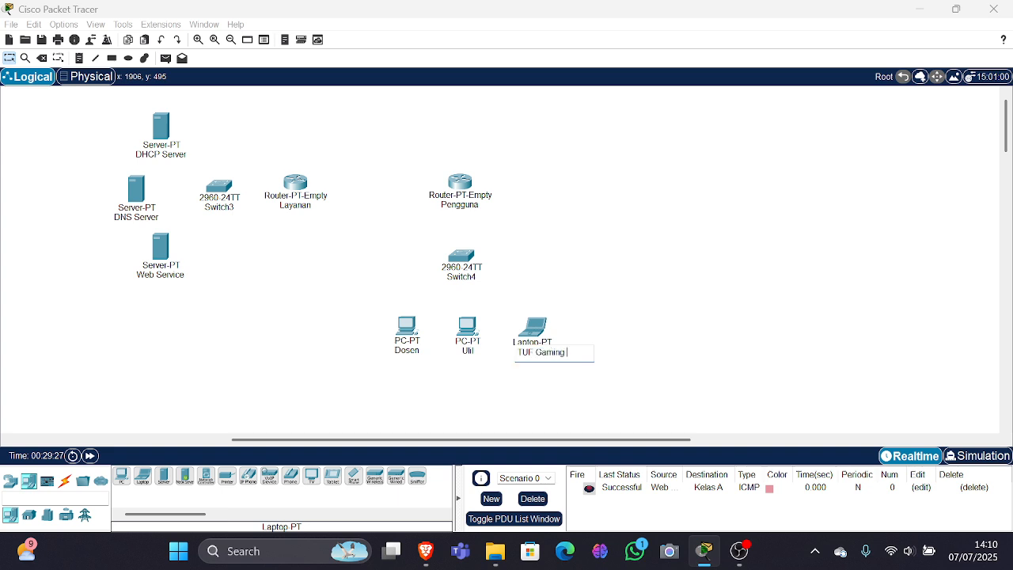
pyautogui.write('ok)')
pyautogui.click(486, 391)
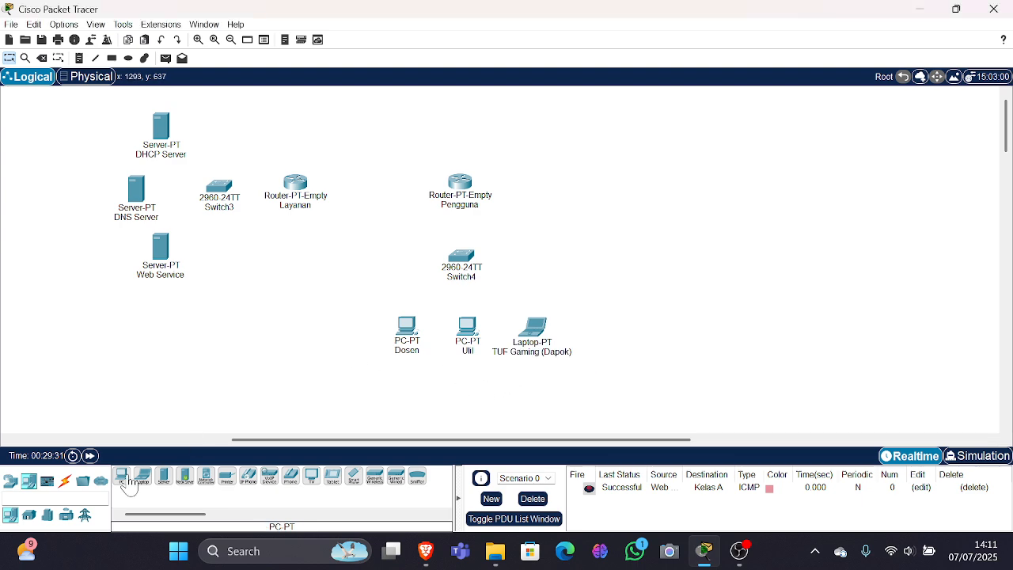
# - Connect FastEthernet0/0 of router Layanan to FastEthernet0/0 of router Pengguna with a copper crossover cable
pyautogui.click(65, 481)
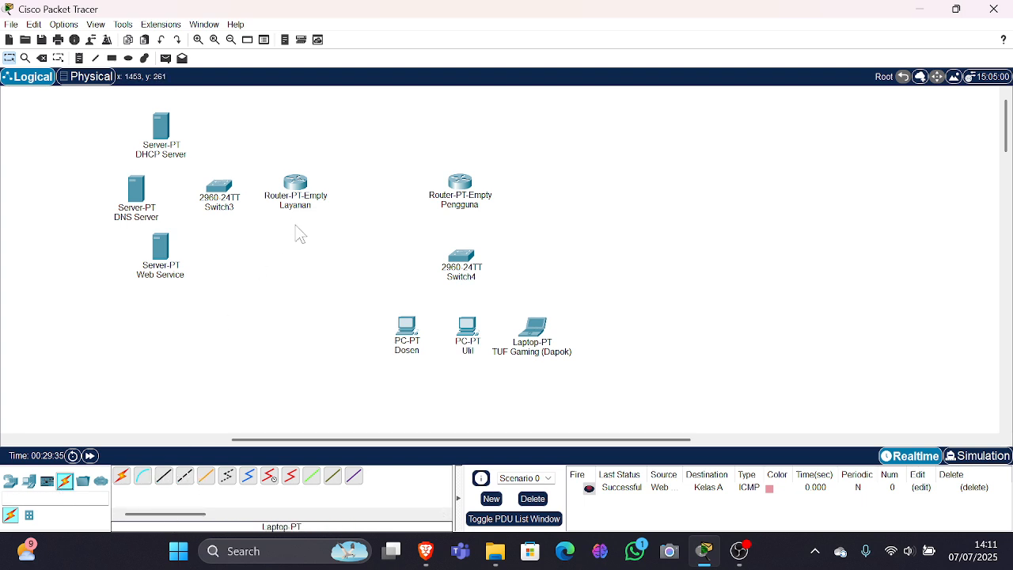
pyautogui.click(185, 475)
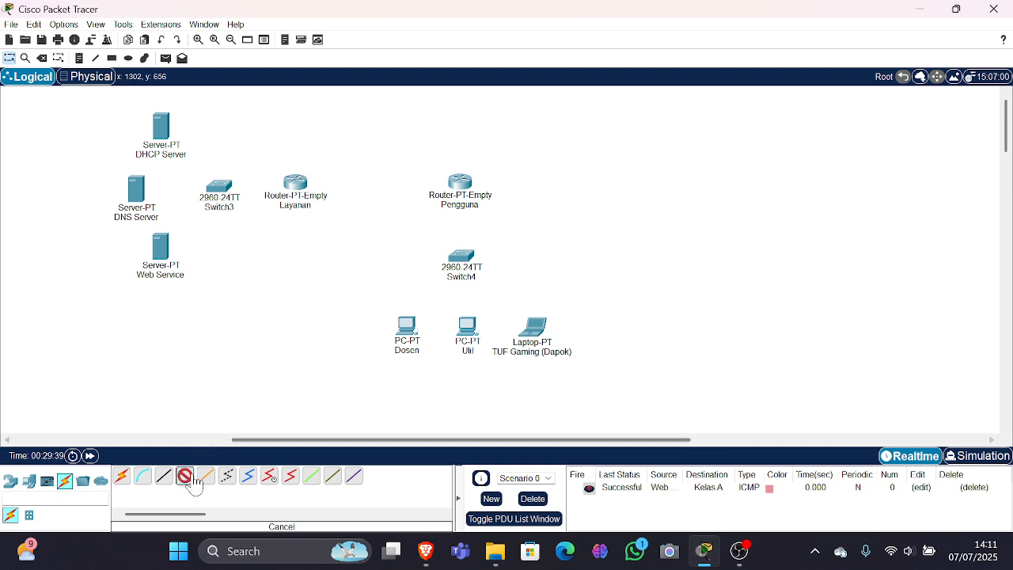
pyautogui.click(300, 189)
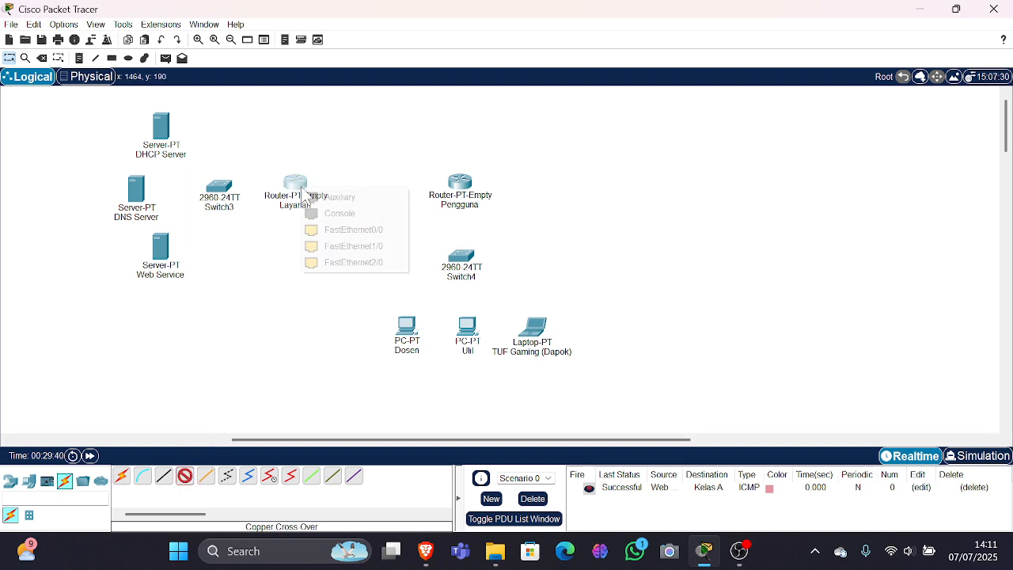
pyautogui.click(353, 229)
pyautogui.click(463, 182)
pyautogui.click(497, 206)
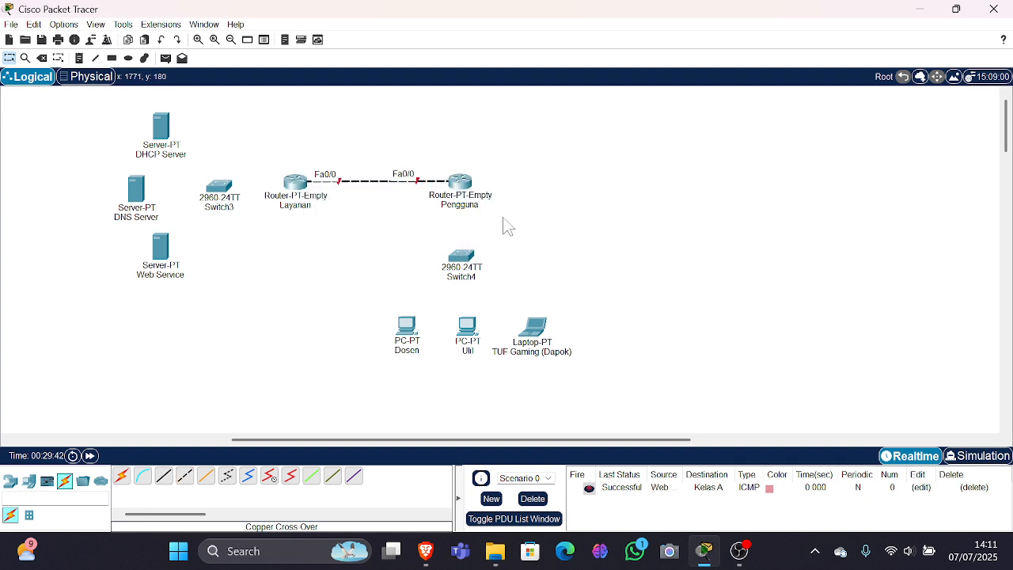
pyautogui.click(185, 476)
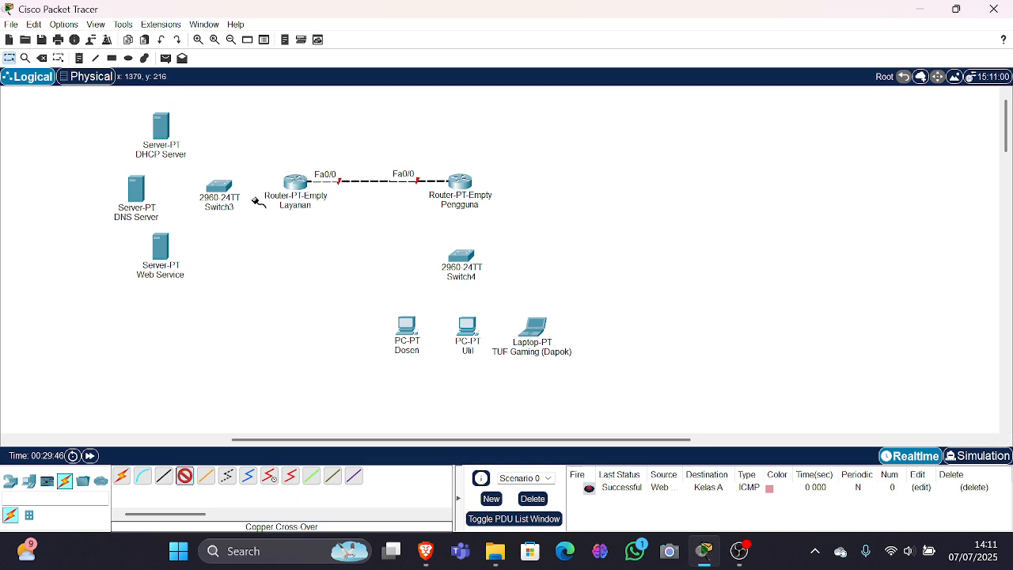
pyautogui.click(296, 182)
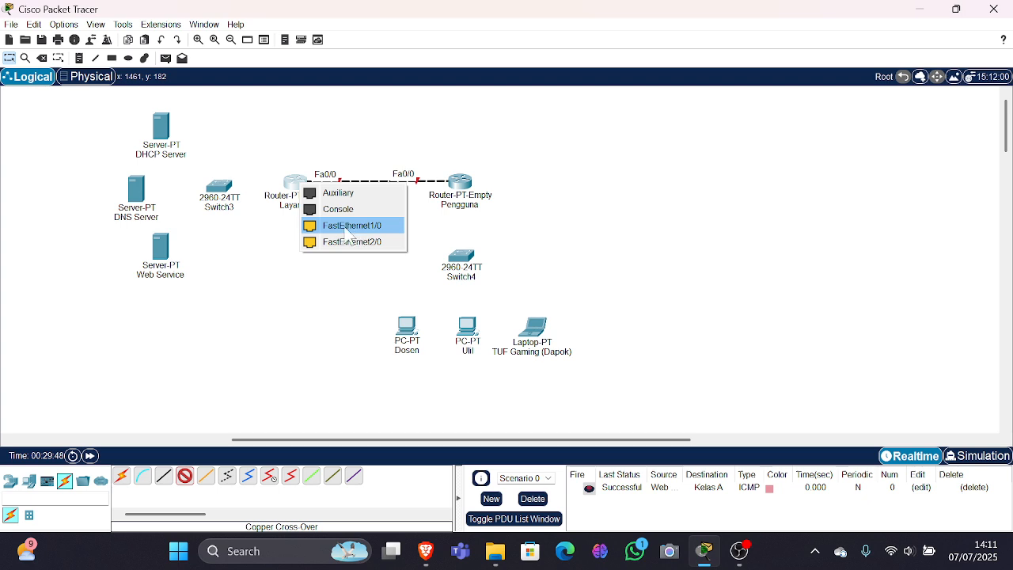
pyautogui.click(356, 229)
pyautogui.click(219, 189)
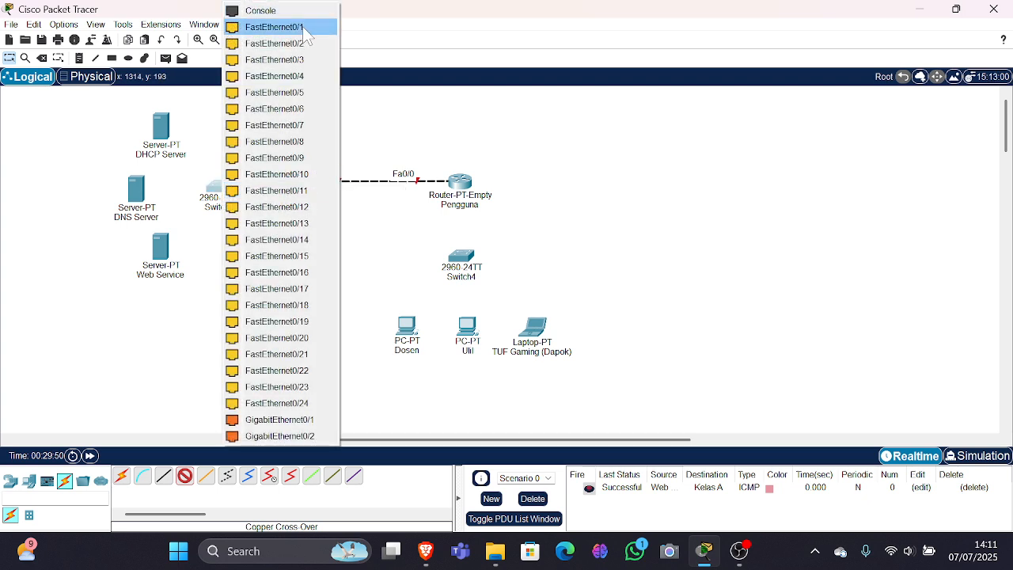
pyautogui.click(381, 228)
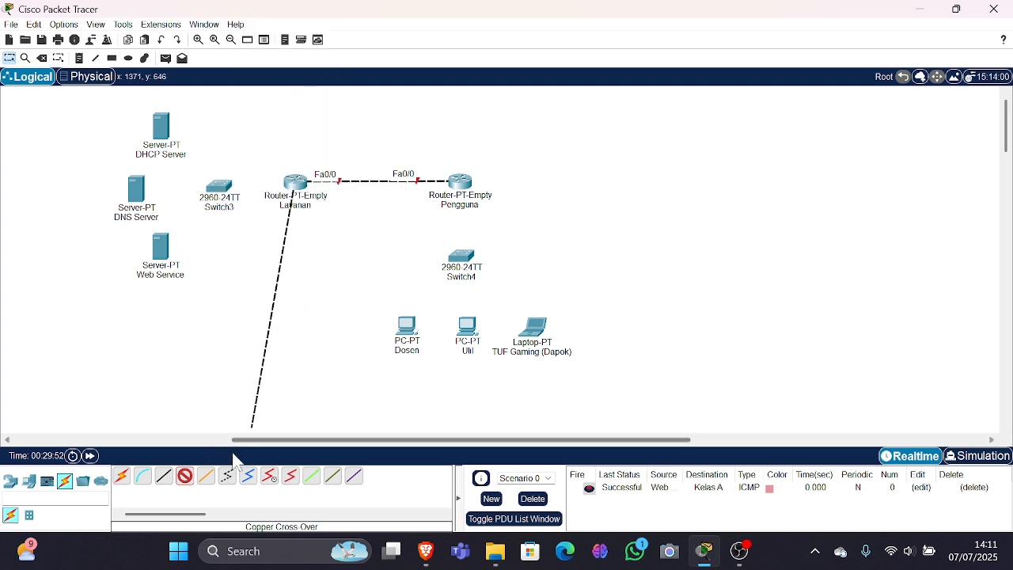
# - Connect FastEthernet0/1 of Switch3 to FastEthernet1/0 of router Layanan with a copper straight-through cable
pyautogui.click(164, 475)
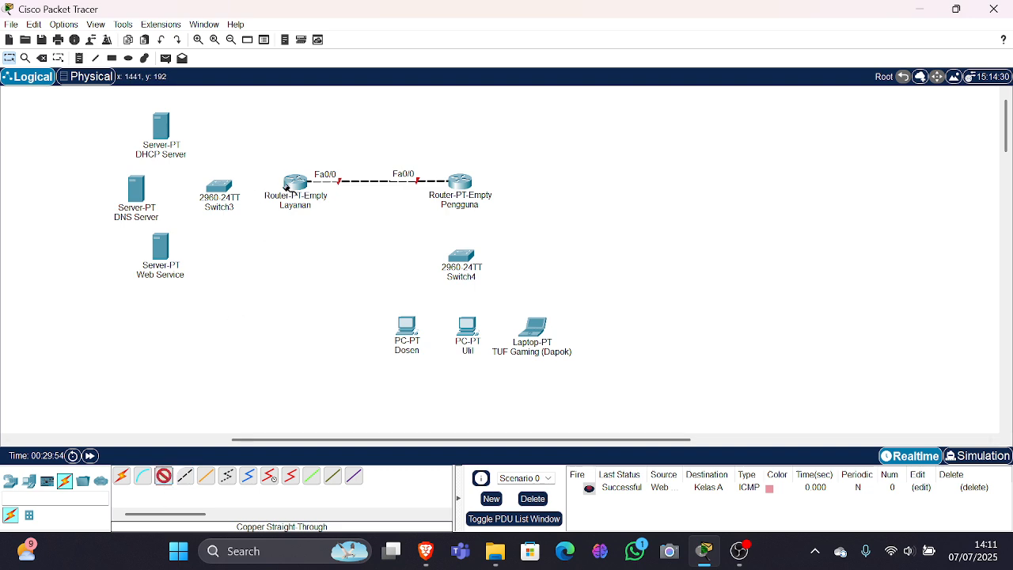
pyautogui.click(219, 187)
pyautogui.click(301, 25)
pyautogui.click(301, 176)
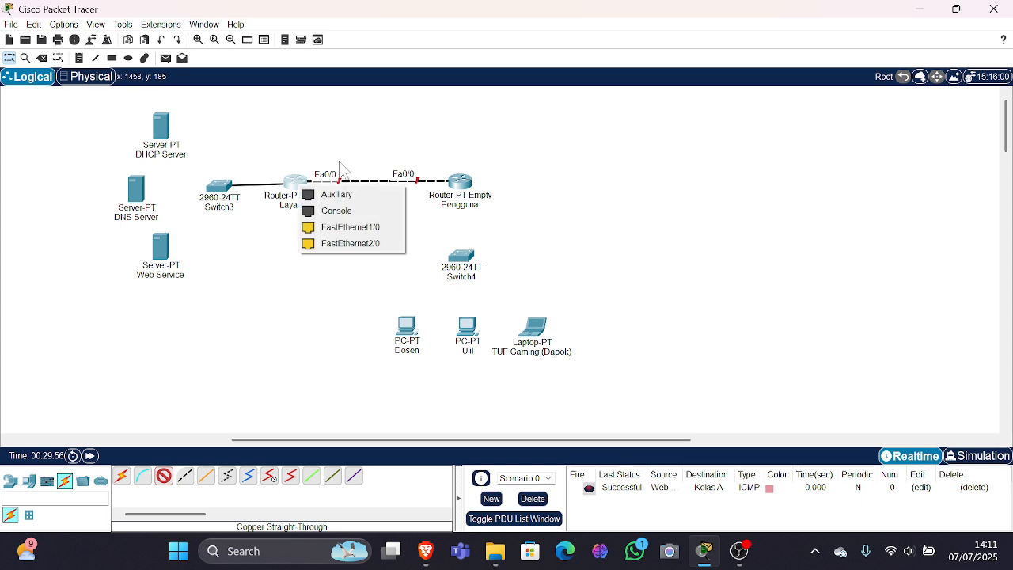
pyautogui.click(348, 239)
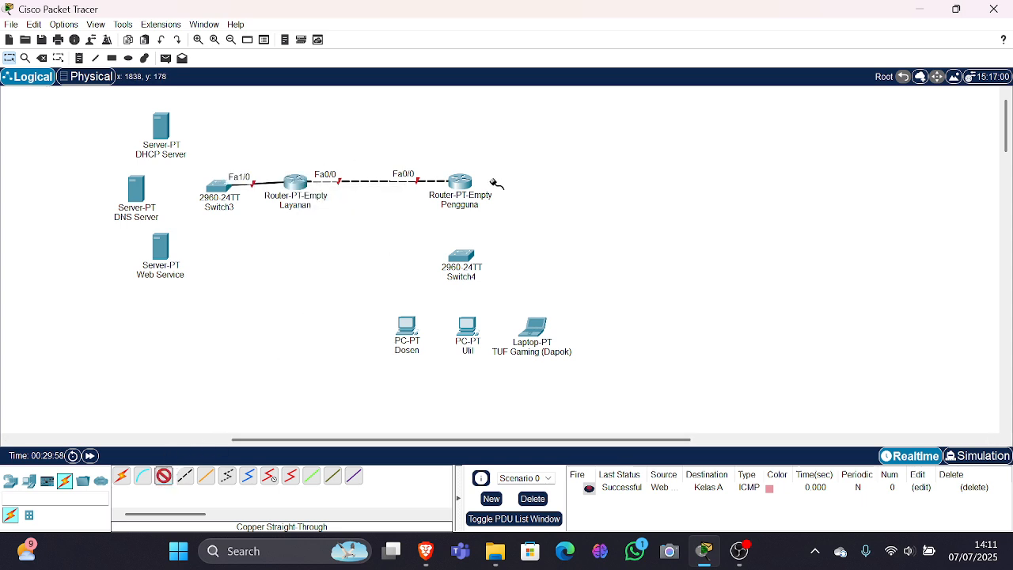
# - Connect router Pengguna to FastEthernet0/1 of Switch4 with a copper straight-through cable
pyautogui.click(462, 182)
pyautogui.click(491, 241)
pyautogui.click(467, 256)
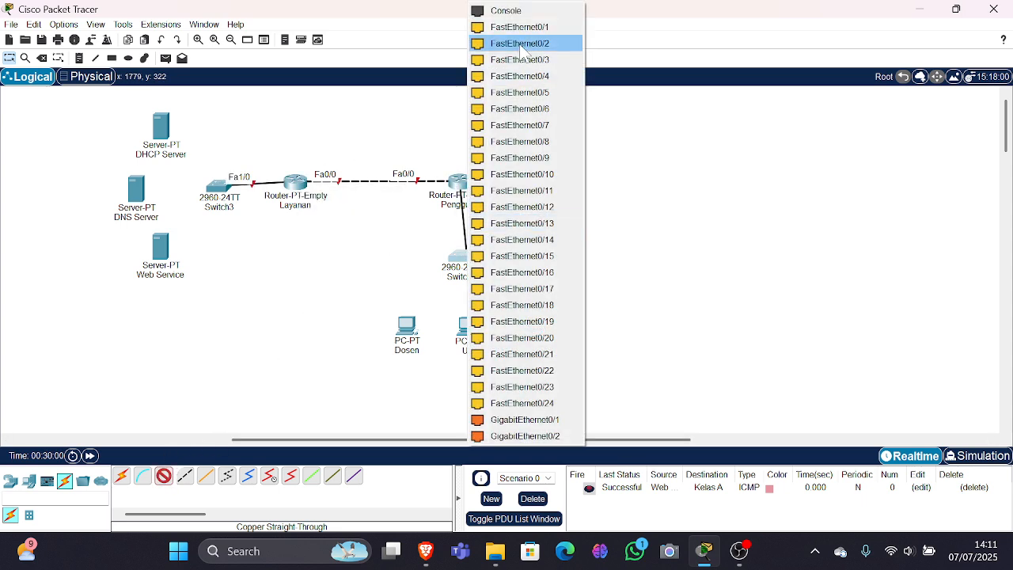
pyautogui.click(525, 29)
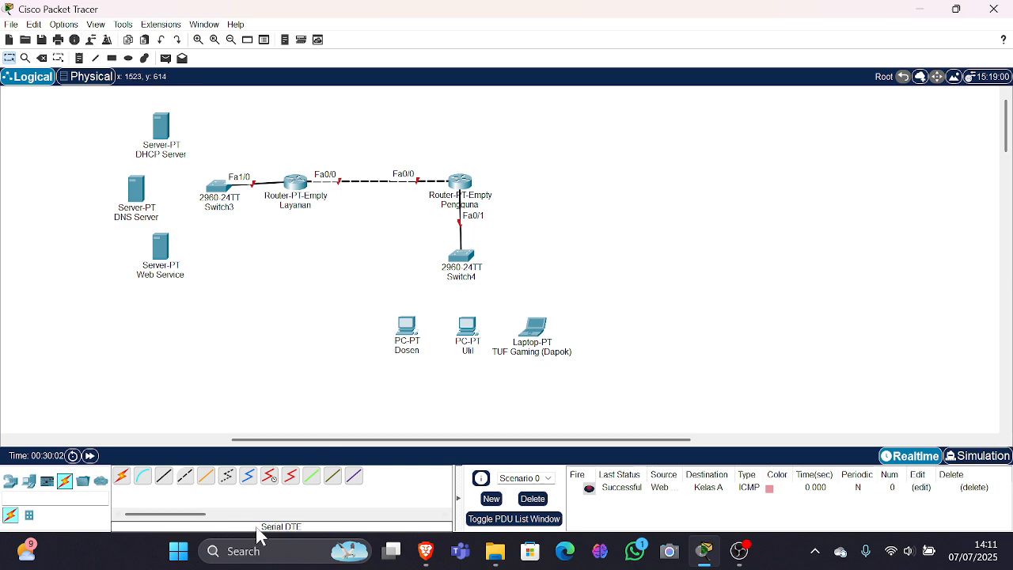
# - Connect FastEthernet0 of PC Dosen to FastEthernet0/2 of Switch4 with a copper straight-through cable
pyautogui.click(163, 475)
pyautogui.click(408, 333)
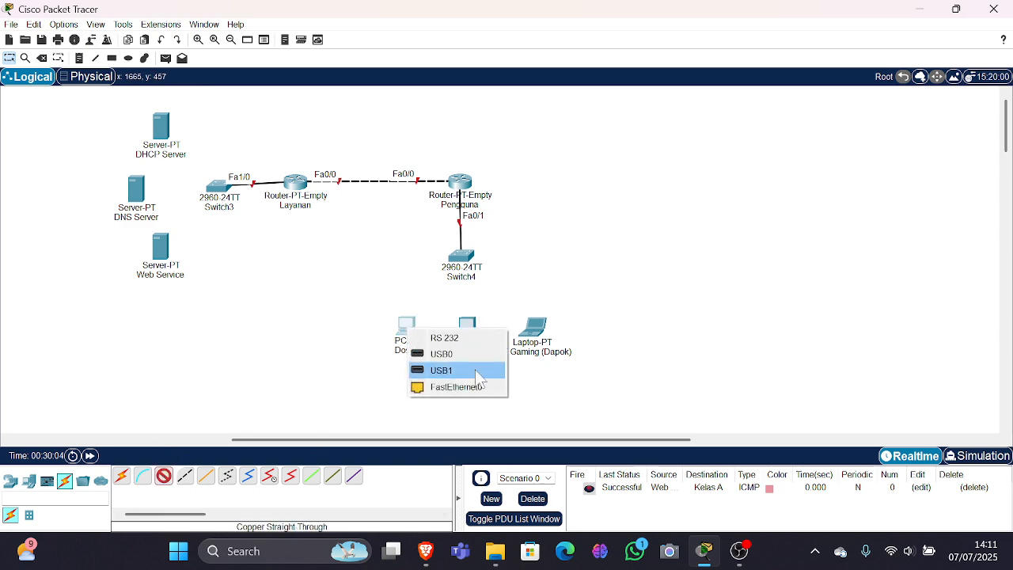
pyautogui.click(419, 387)
pyautogui.click(463, 258)
pyautogui.click(524, 27)
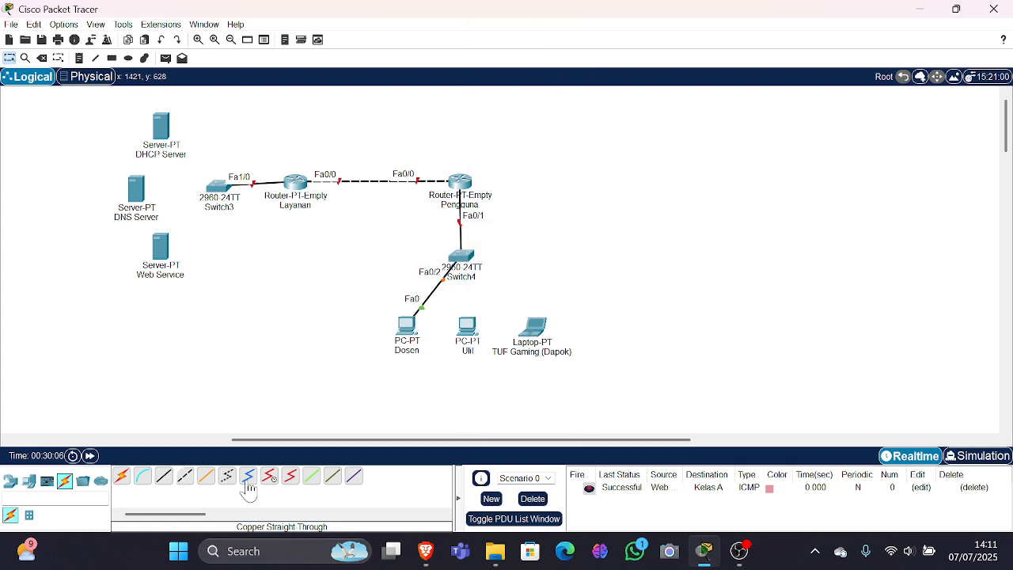
# - Connect FastEthernet0 of the PC beside Dosen to FastEthernet0/3 of Switch4 with a copper straight-through cable
pyautogui.click(469, 324)
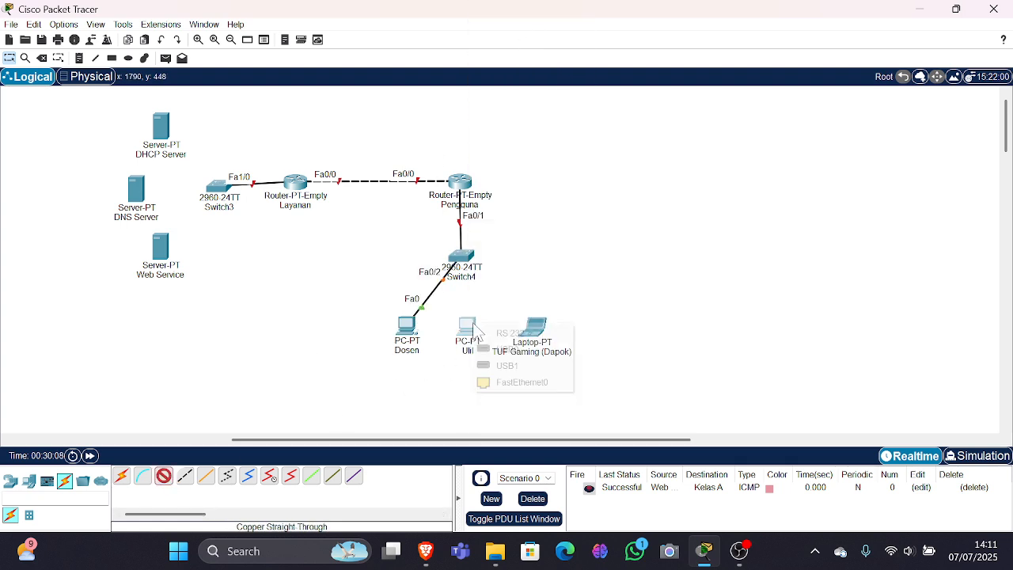
pyautogui.click(515, 382)
pyautogui.click(466, 259)
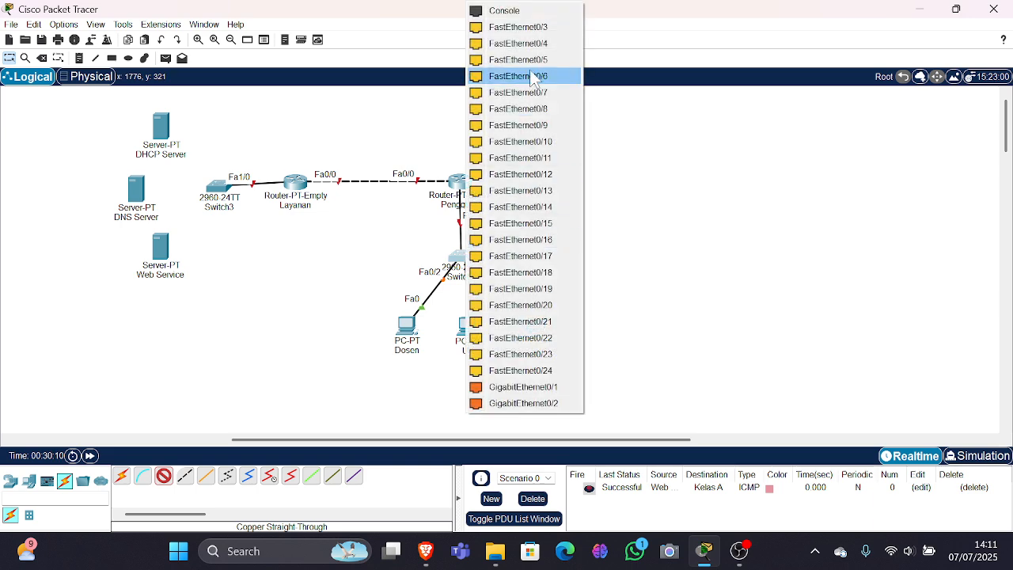
pyautogui.click(546, 27)
# - Connect FastEthernet0 of the TUF Gaming laptop to FastEthernet0/4 of Switch4 with a copper straight-through cable
pyautogui.click(163, 476)
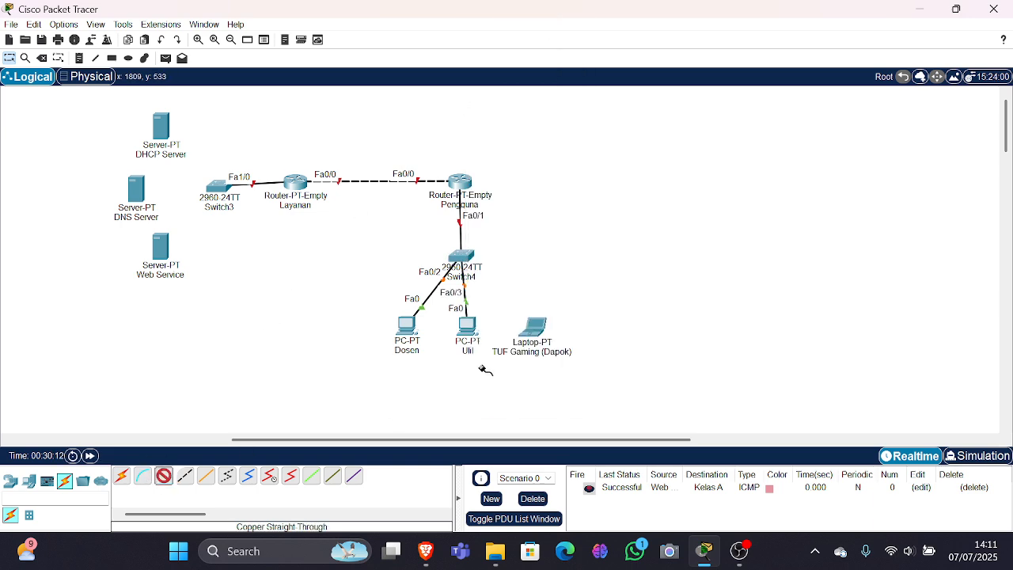
pyautogui.click(535, 326)
pyautogui.click(607, 380)
pyautogui.click(483, 275)
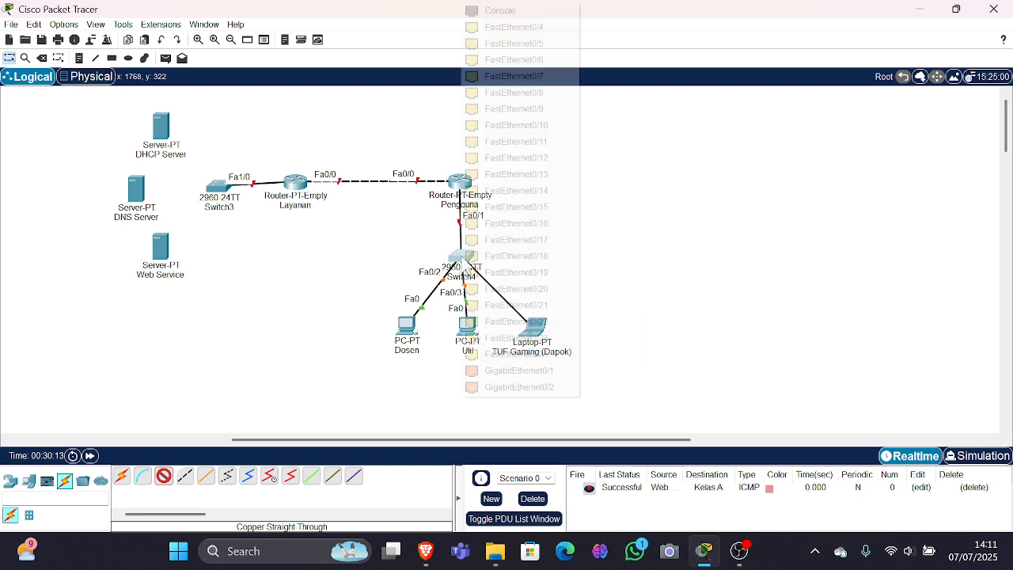
pyautogui.click(515, 26)
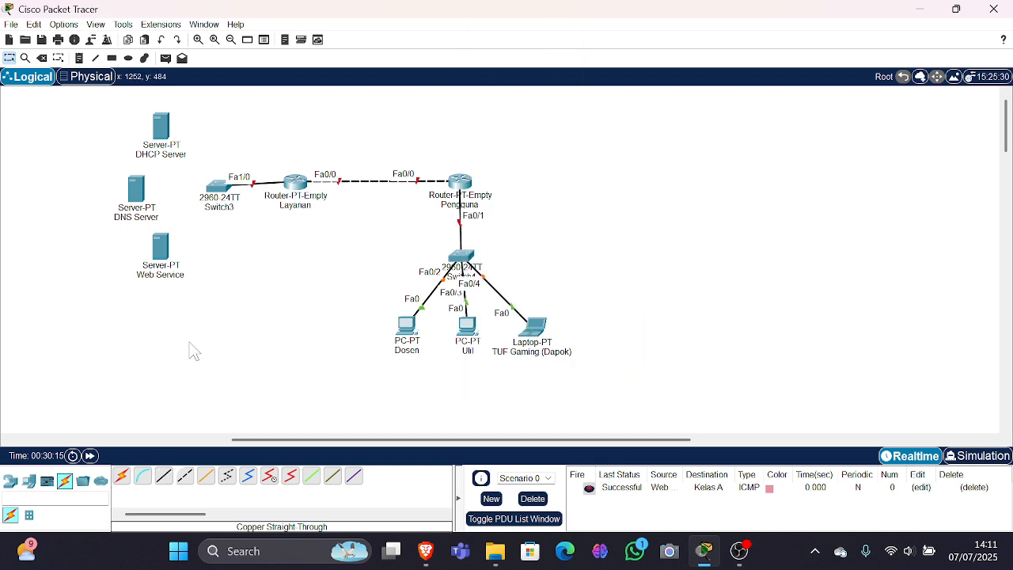
# - Connect FastEthernet0 of the DHCP Server to FastEthernet0/2 of Switch3 with a copper straight-through cable
pyautogui.click(164, 475)
pyautogui.click(159, 138)
pyautogui.click(215, 149)
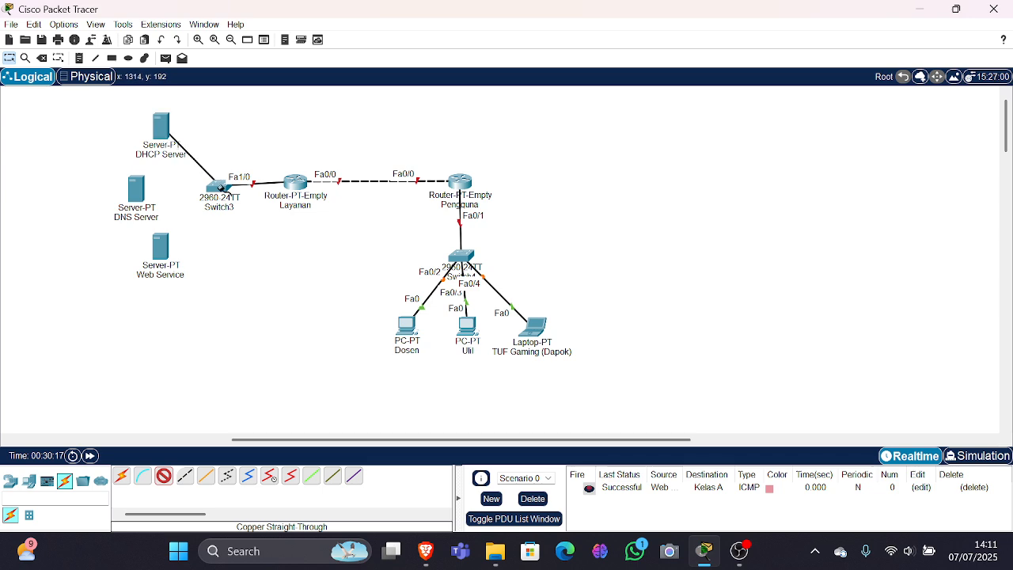
pyautogui.click(218, 187)
pyautogui.click(266, 28)
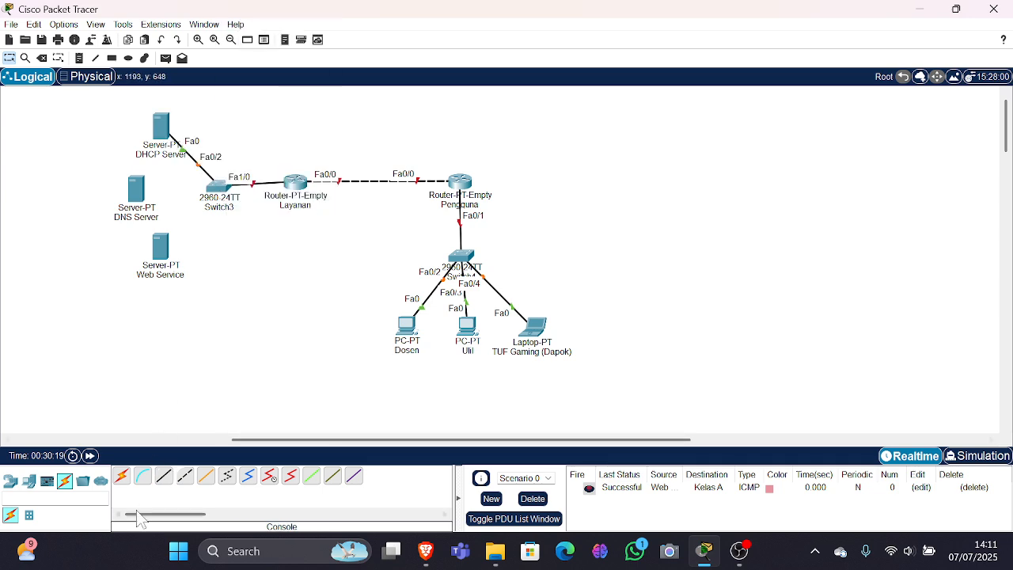
# - Connect FastEthernet0 of the DNS Server to FastEthernet0/3 of Switch3 with a copper straight-through cable
pyautogui.click(147, 188)
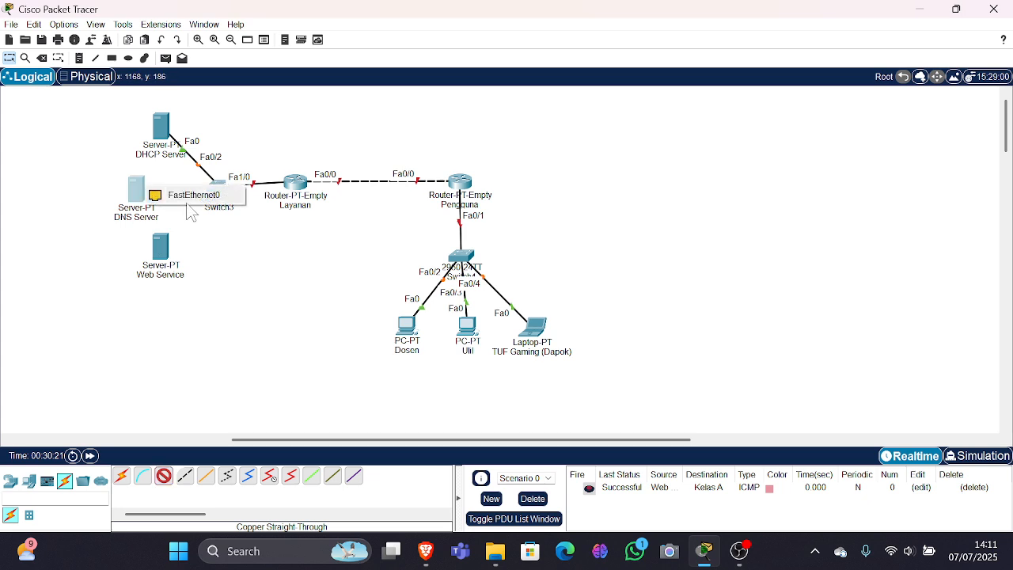
pyautogui.click(187, 205)
pyautogui.click(148, 194)
pyautogui.click(188, 208)
pyautogui.click(214, 188)
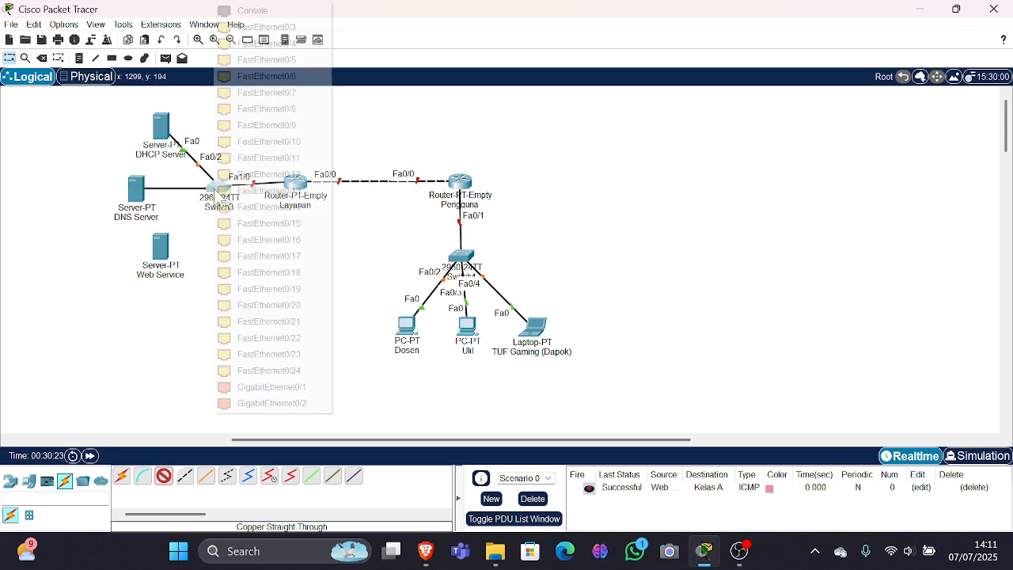
pyautogui.click(268, 27)
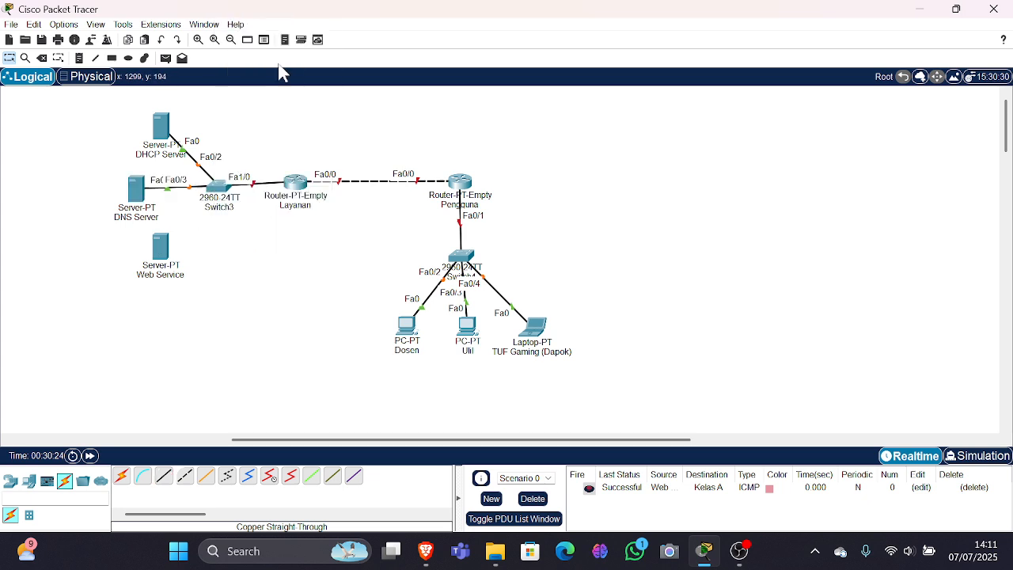
# - Connect FastEthernet0 of the Web Service server to FastEthernet0/4 of Switch3 with a copper straight-through cable
pyautogui.click(158, 269)
pyautogui.click(218, 265)
pyautogui.click(217, 189)
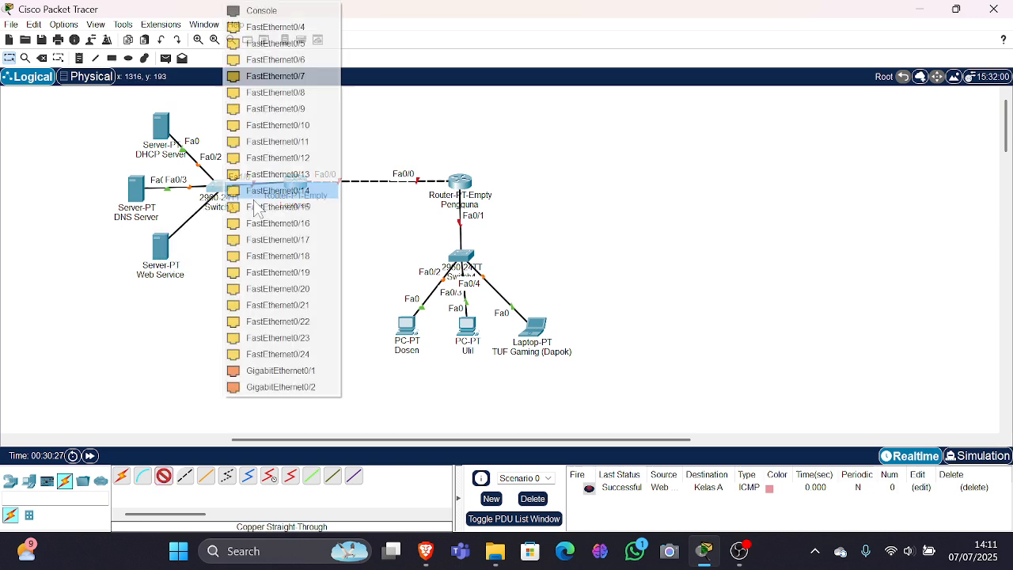
pyautogui.click(277, 27)
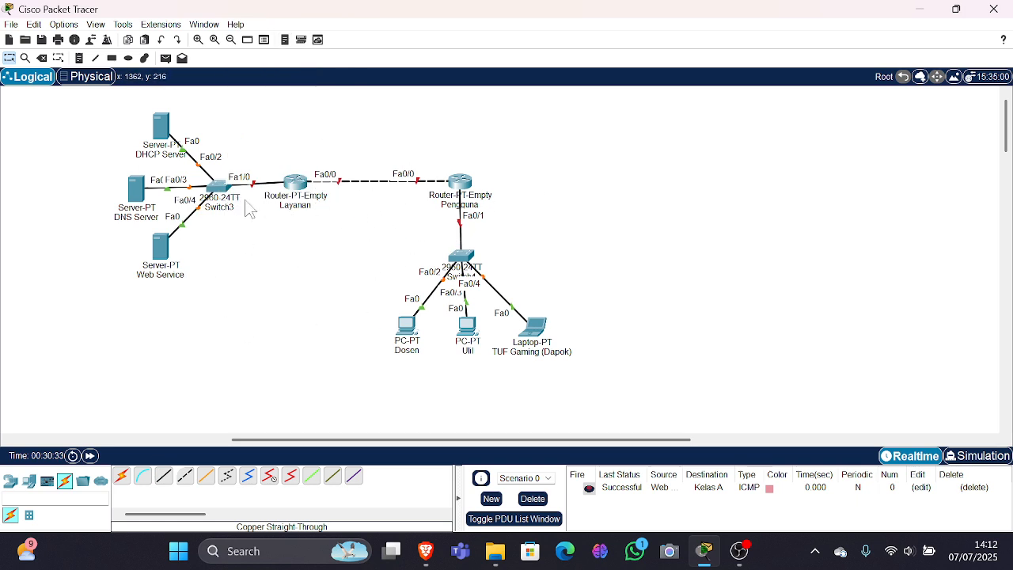
# - Turn on FastEthernet0/0 of router Layanan and set its IPv4 address to 10.0.0.1 with subnet mask 255.255.255.252
pyautogui.click(294, 183)
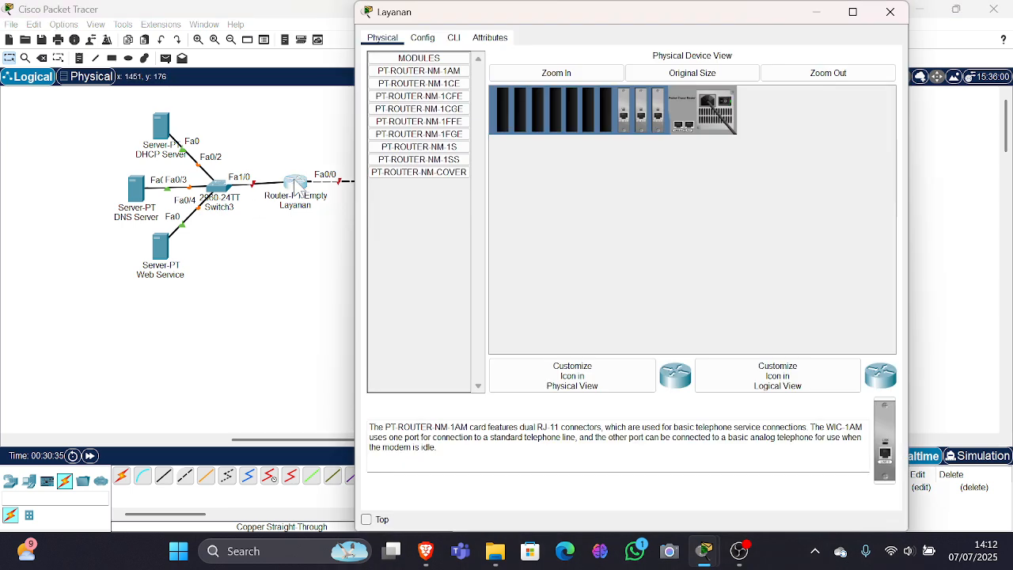
pyautogui.click(423, 37)
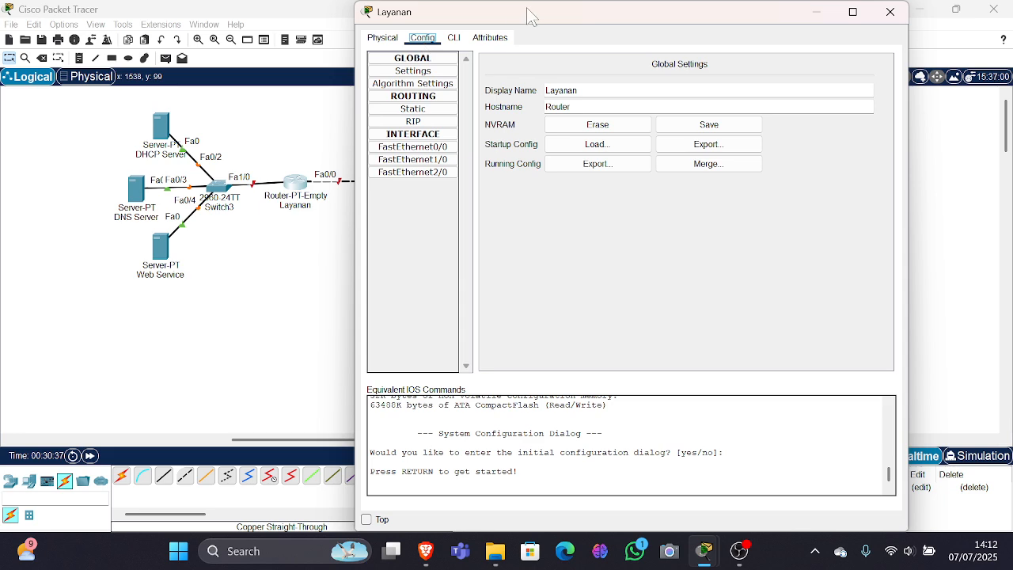
pyautogui.moveTo(532, 15); pyautogui.dragTo(622, 18)
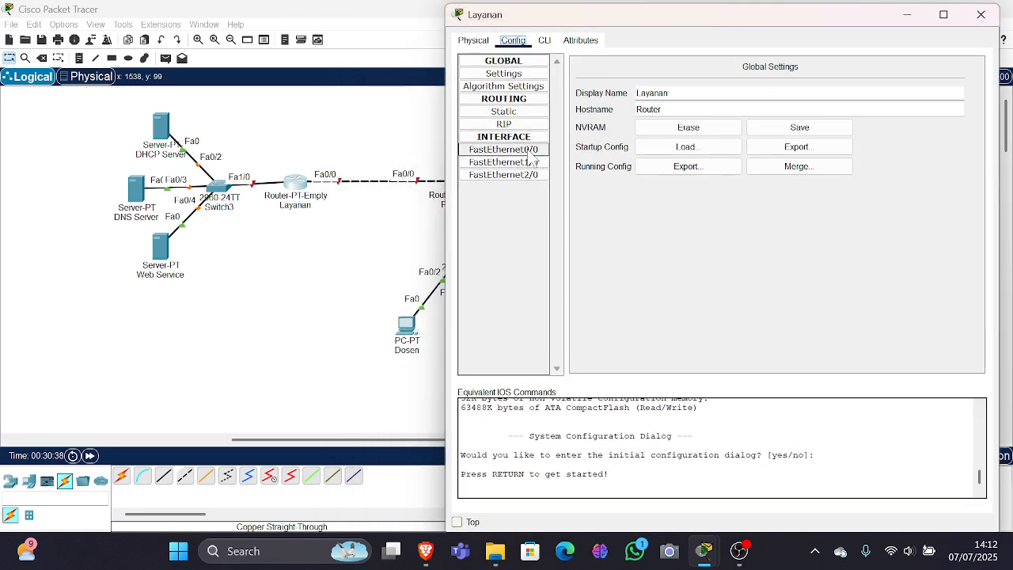
pyautogui.click(503, 149)
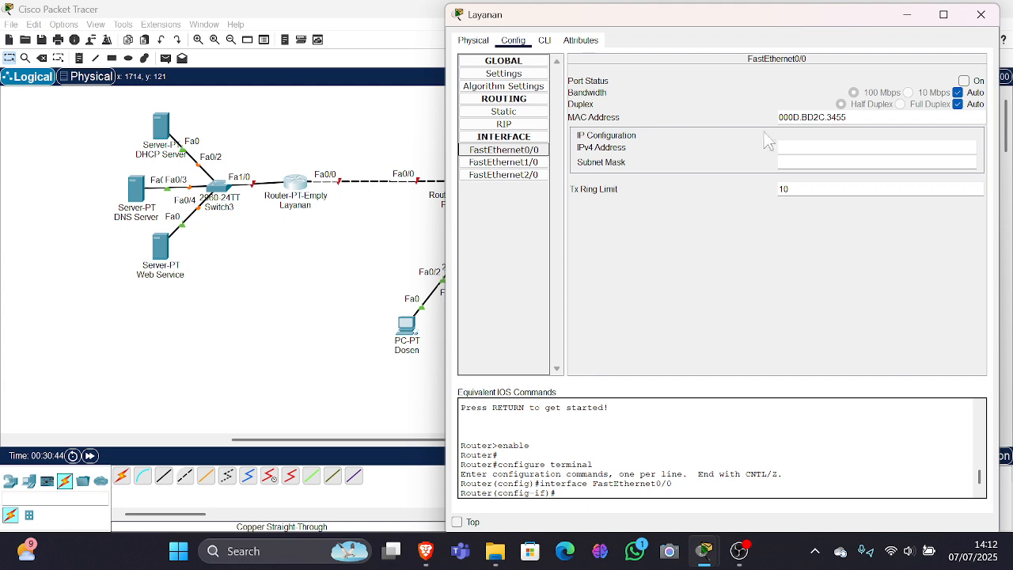
pyautogui.click(966, 81)
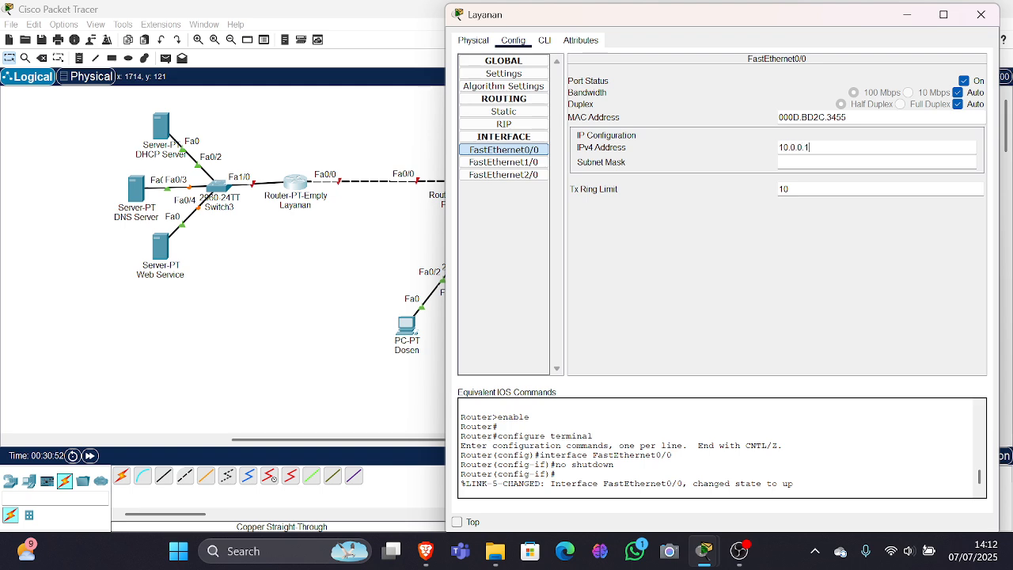
pyautogui.press('Return')
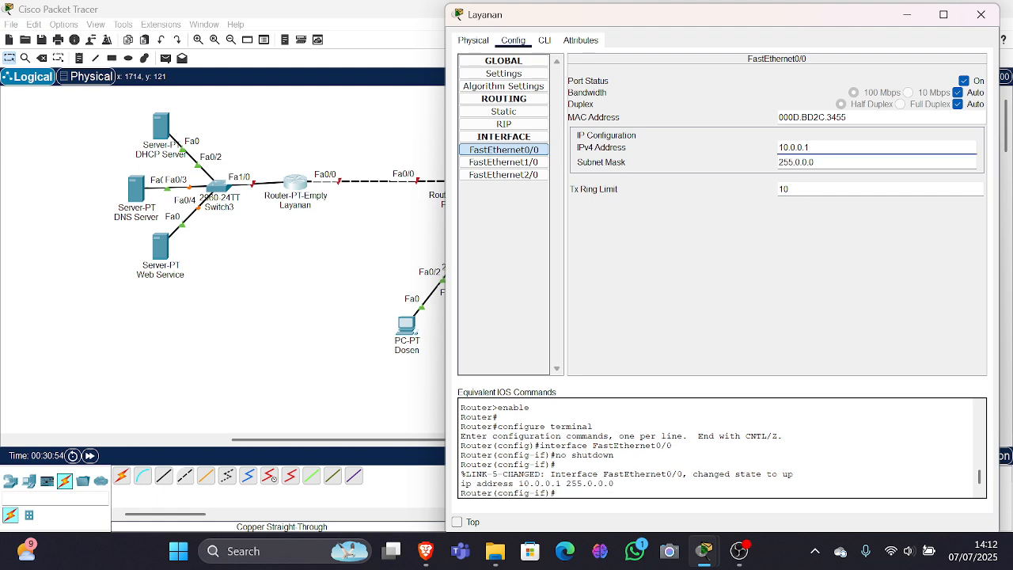
pyautogui.click(810, 164)
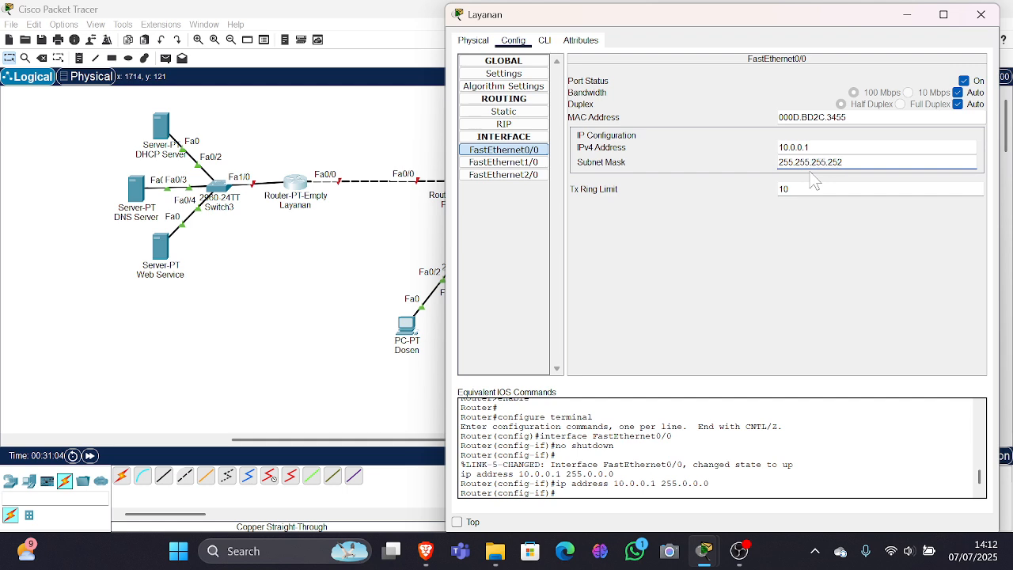
pyautogui.click(733, 224)
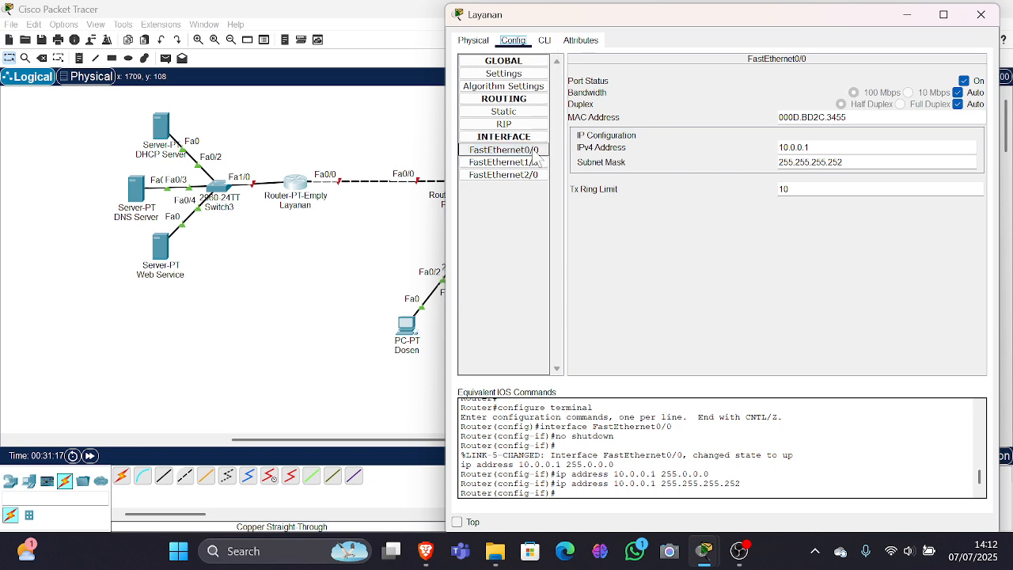
# - Turn on FastEthernet1/0 of router Layanan and set its IPv4 address to 172.16.0.1 with subnet mask 255.255.255.0
pyautogui.click(503, 162)
pyautogui.click(963, 81)
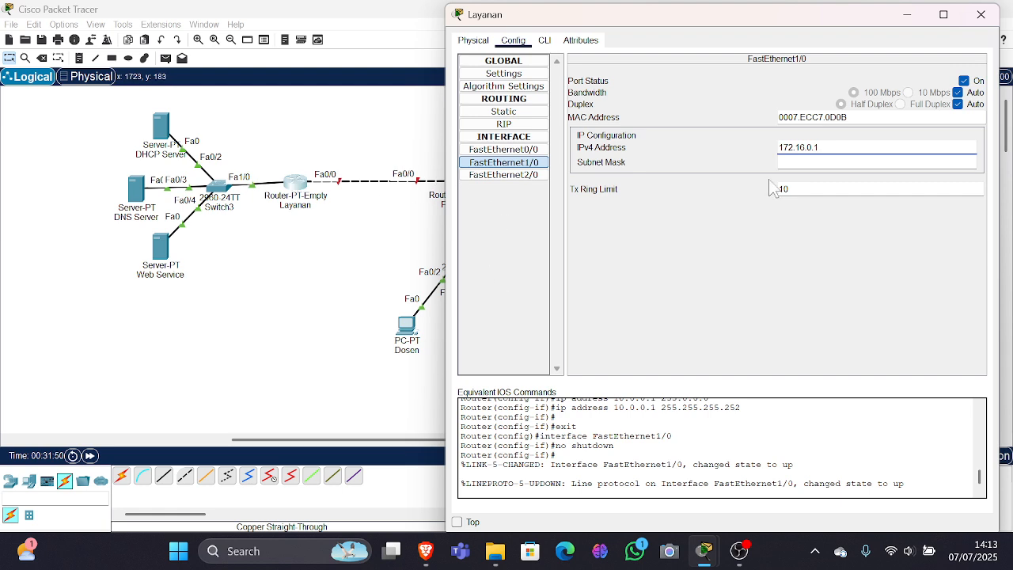
pyautogui.press('Tab')
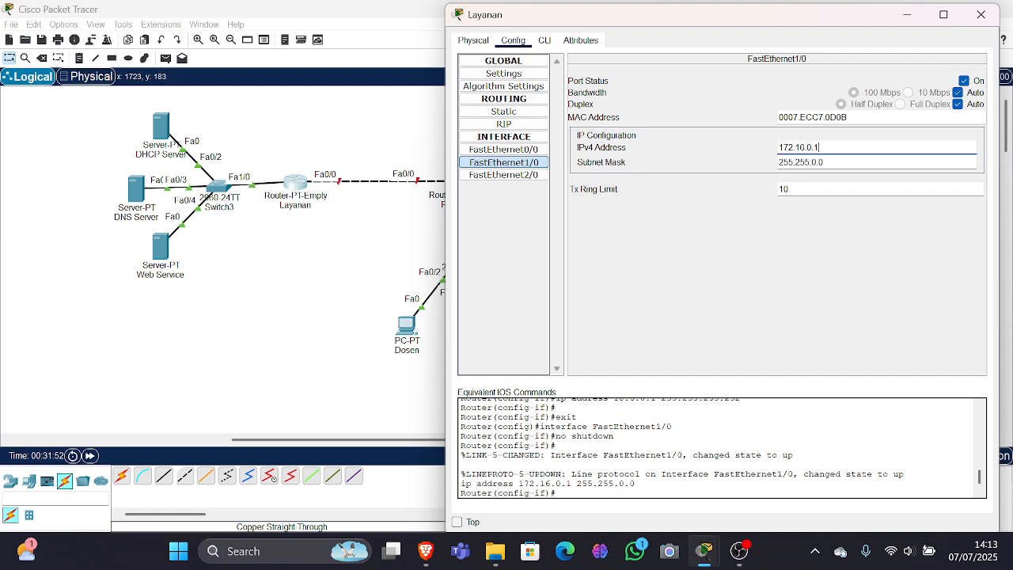
pyautogui.click(816, 162)
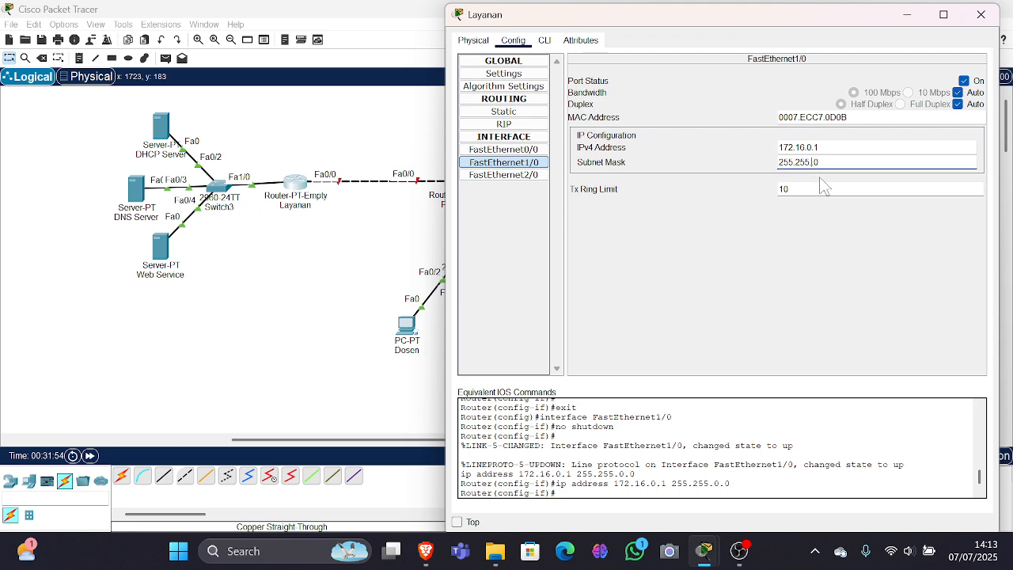
pyautogui.write('255.')
pyautogui.press('Return')
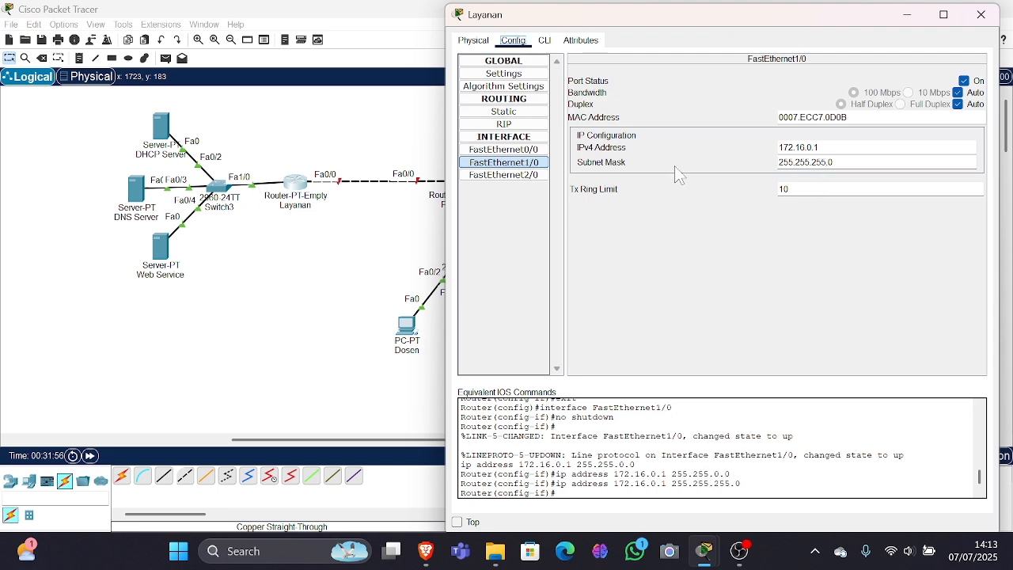
# - Add the network 10.0.0.0 to the RIP routing of router Layanan
pyautogui.click(511, 149)
pyautogui.click(526, 163)
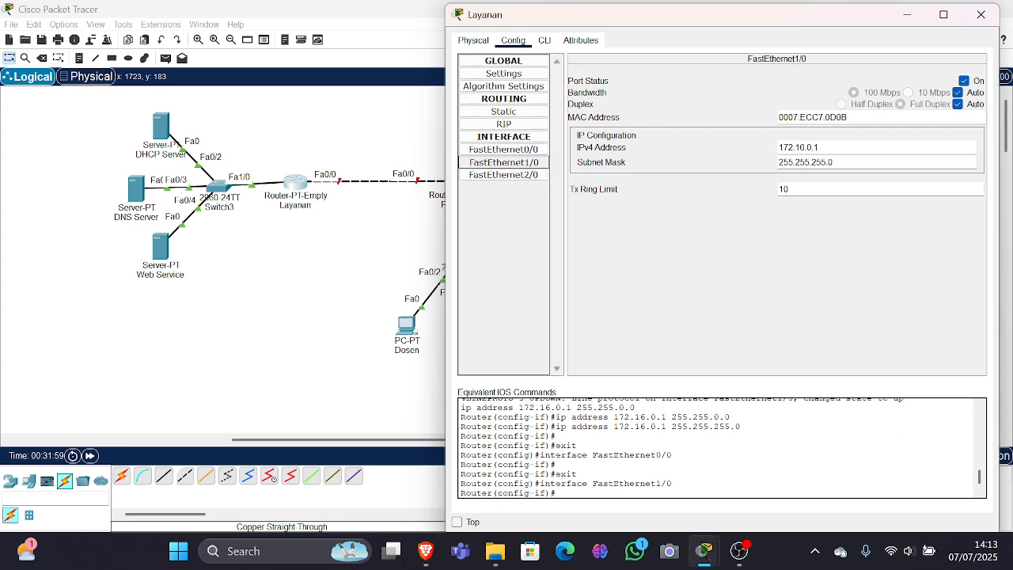
pyautogui.click(504, 124)
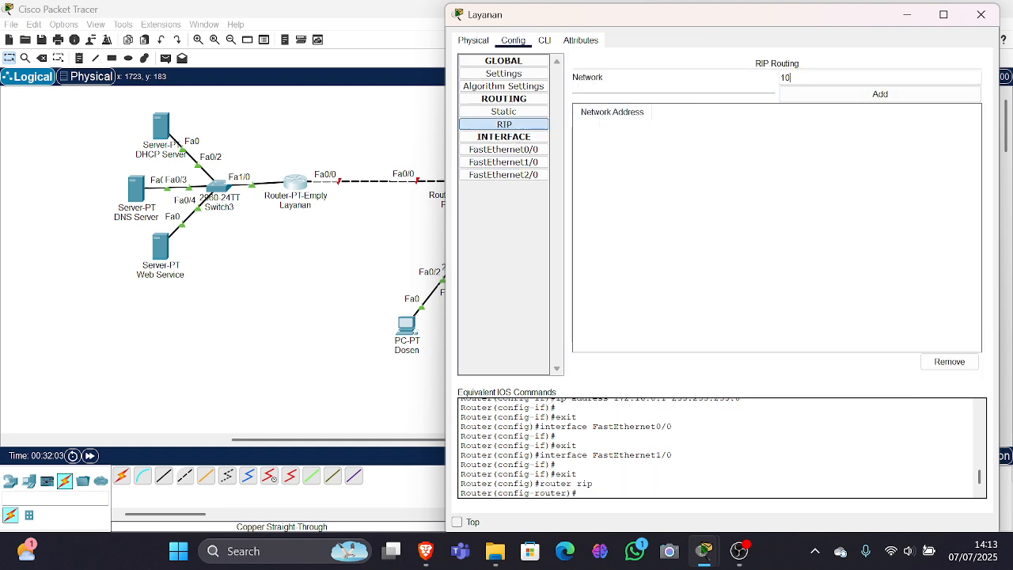
pyautogui.write('10.0.0.0')
pyautogui.click(832, 95)
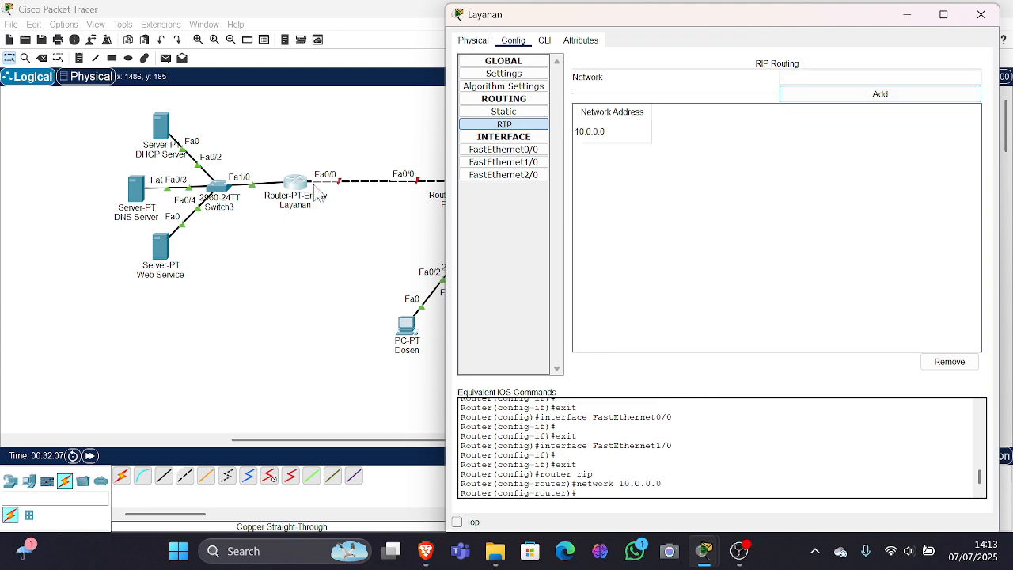
# - Add the network 172.16.0.0 to router Layanan's RIP routing and return to the topology
pyautogui.click(505, 149)
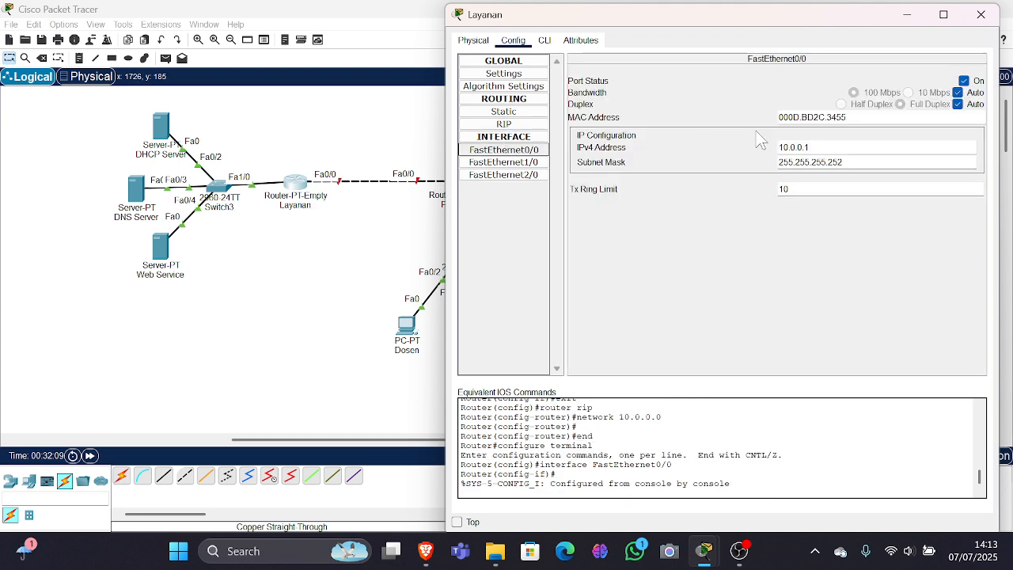
pyautogui.click(505, 125)
pyautogui.click(598, 133)
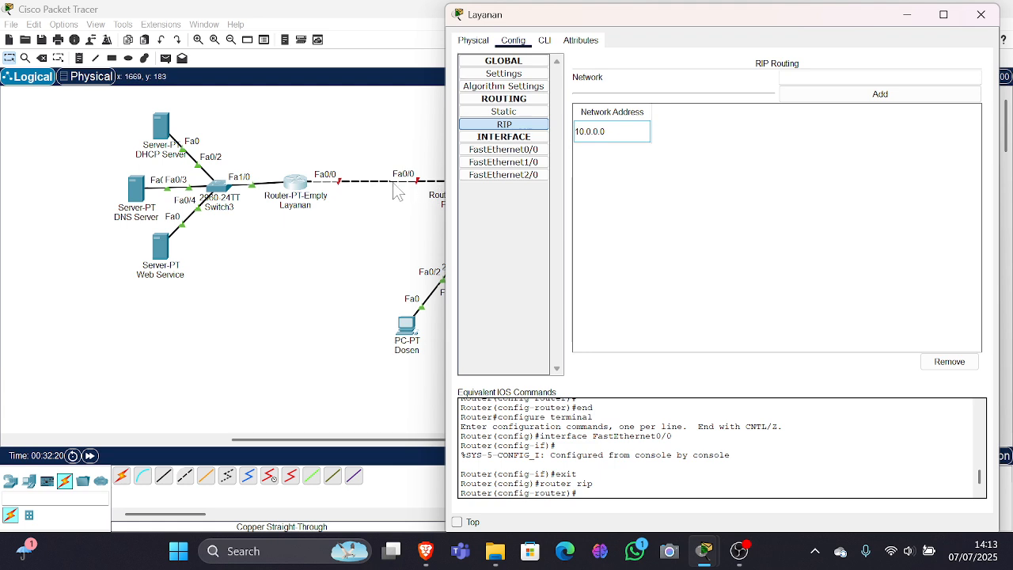
pyautogui.click(784, 78)
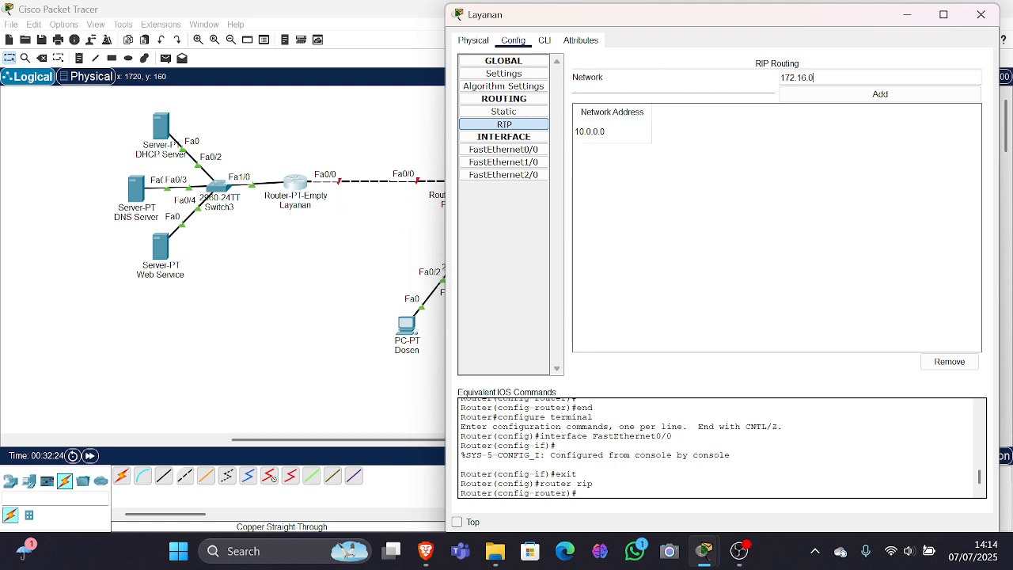
pyautogui.click(815, 95)
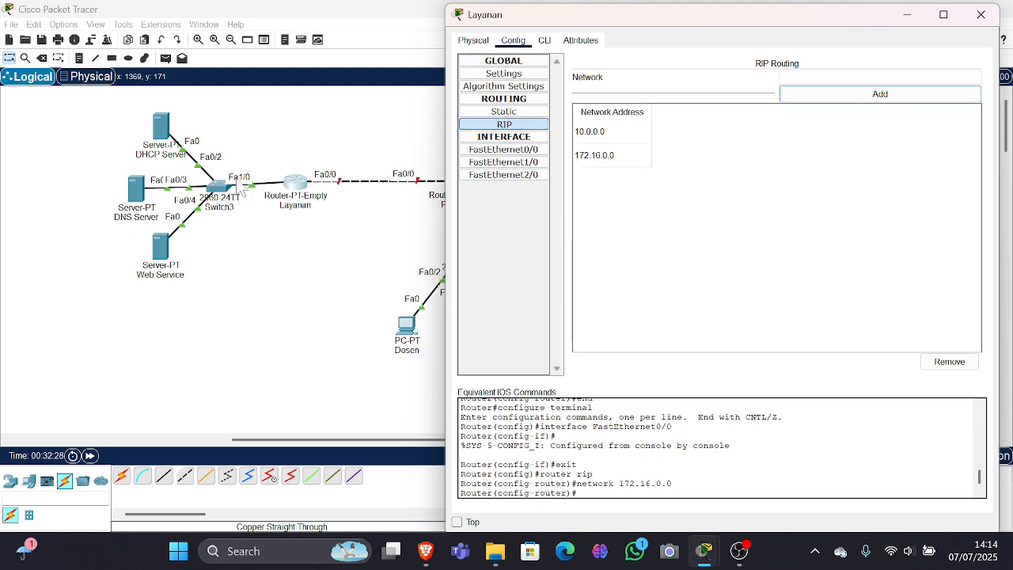
pyautogui.click(404, 151)
# - Turn on FastEthernet0/0 of router Pengguna and set its IPv4 address to 10.0.0.2 with subnet mask 255.255.255.252
pyautogui.click(460, 181)
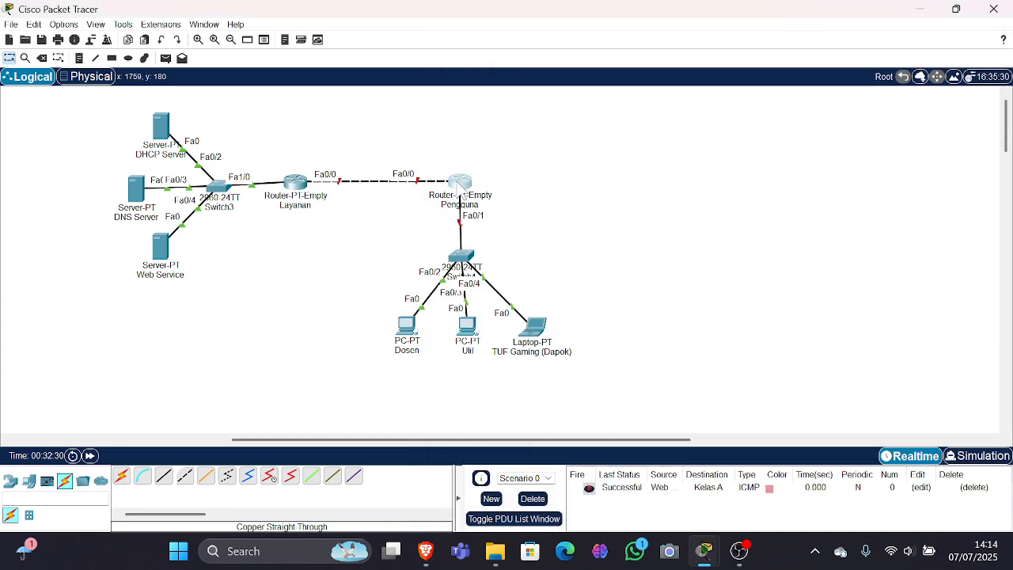
pyautogui.click(423, 39)
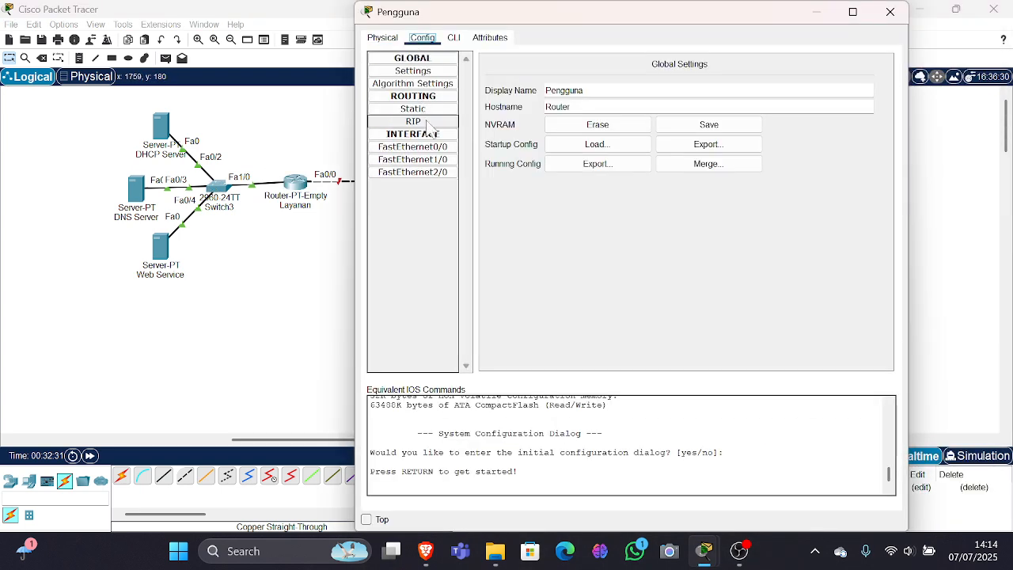
pyautogui.click(442, 160)
pyautogui.click(439, 148)
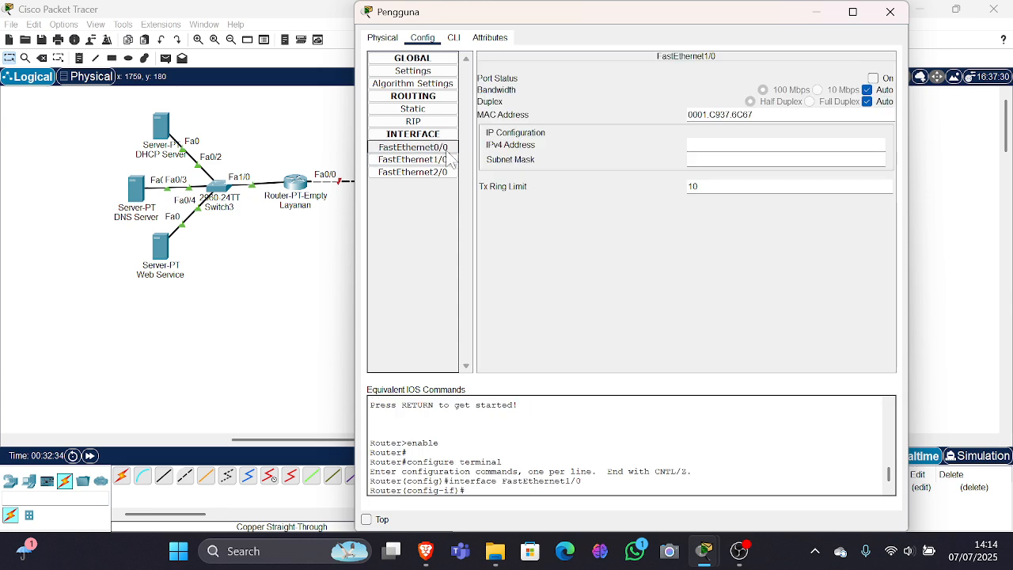
pyautogui.click(873, 77)
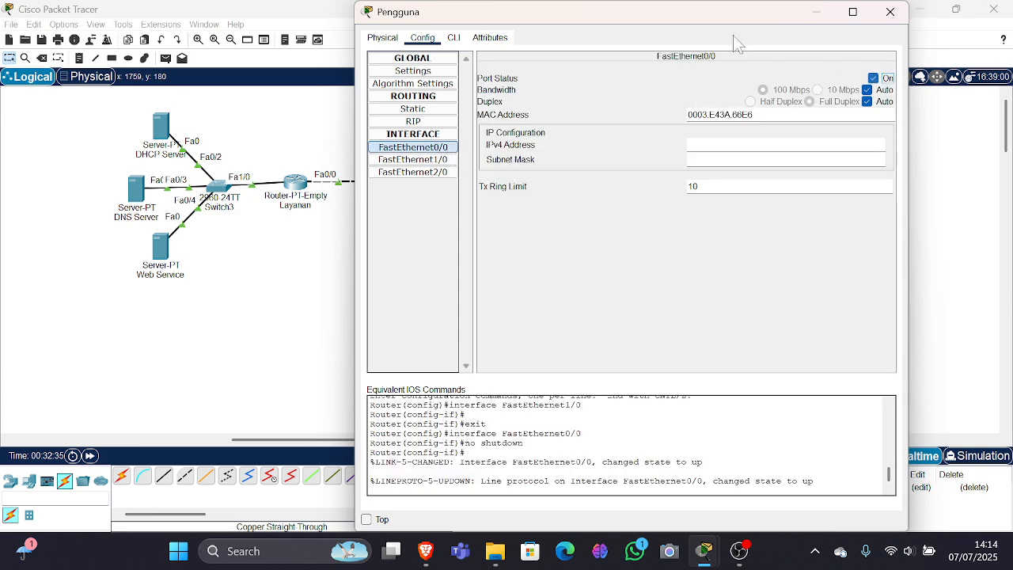
pyautogui.moveTo(733, 24); pyautogui.dragTo(812, 27)
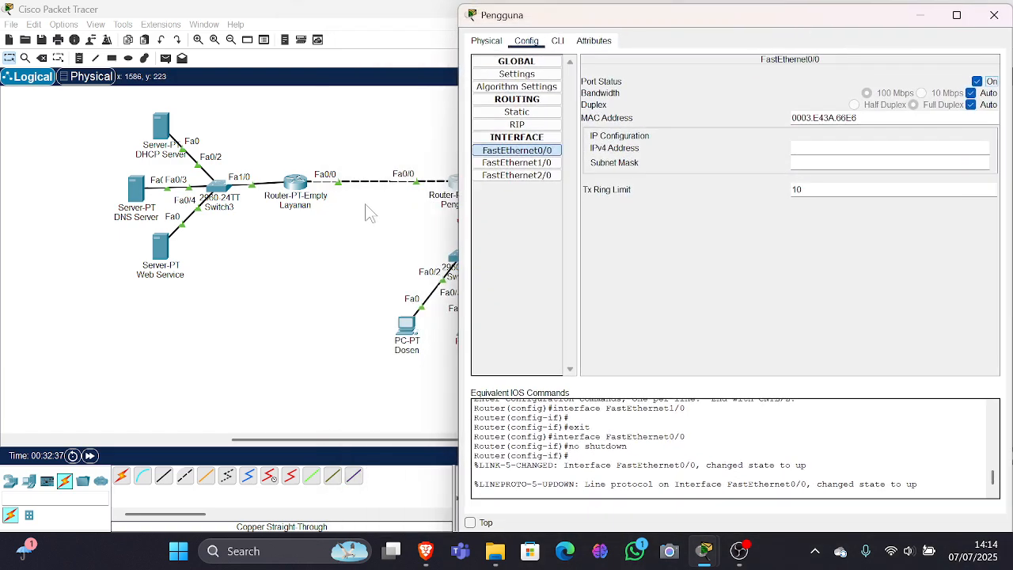
pyautogui.click(863, 148)
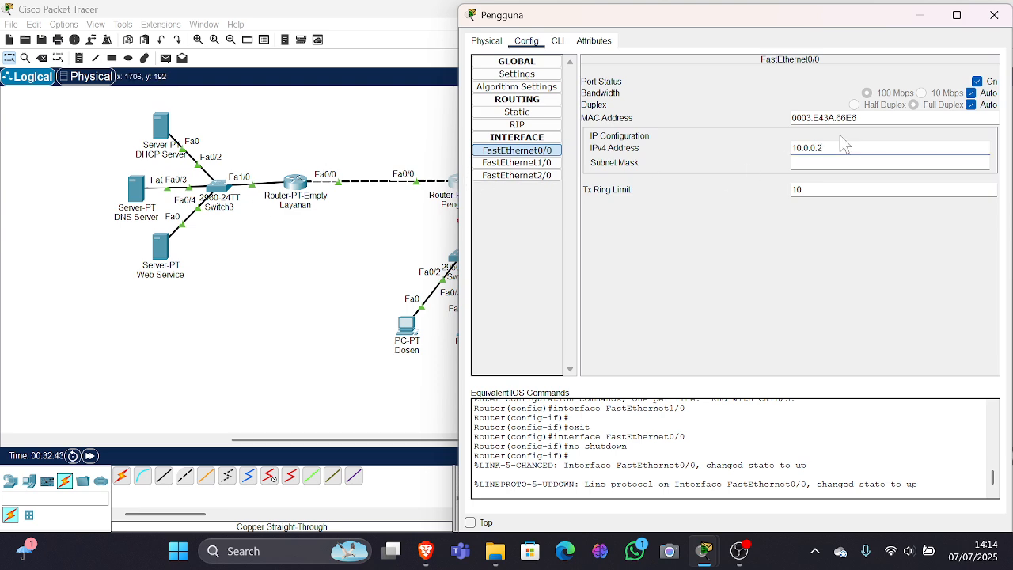
pyautogui.press('Tab')
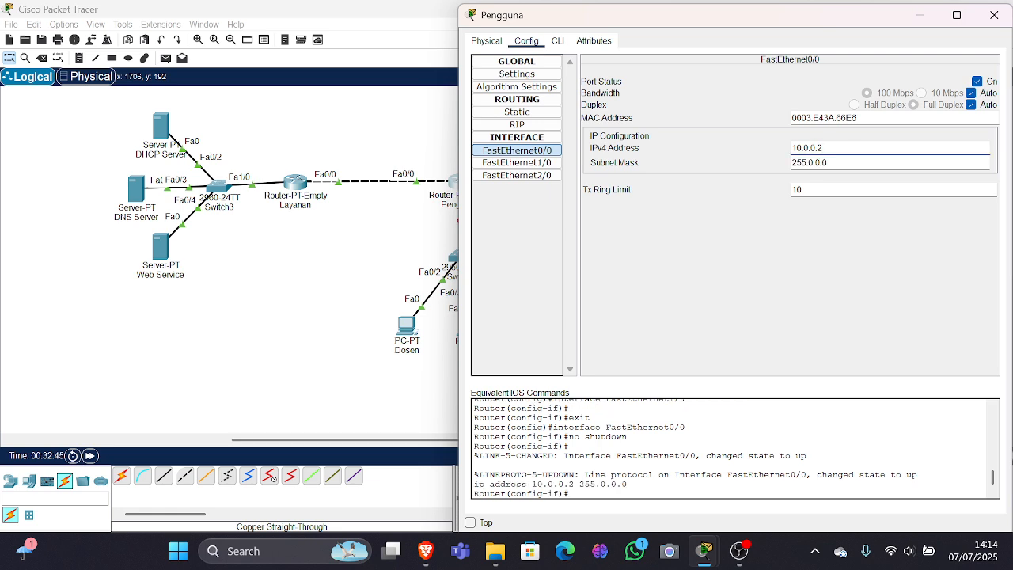
pyautogui.write('255.')
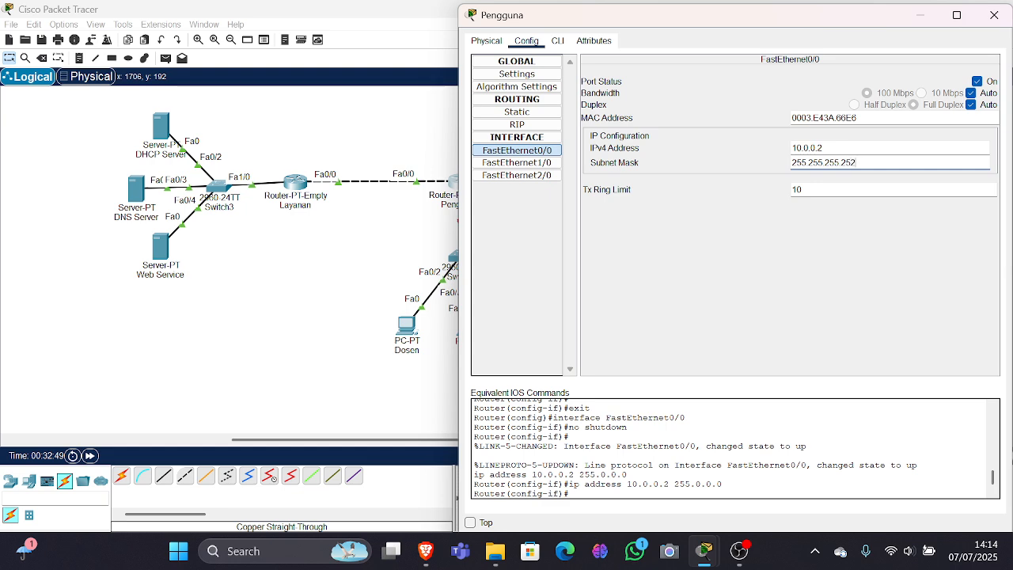
pyautogui.press('Return')
# - Turn on FastEthernet1/0 of router Pengguna, set its IPv4 address to 192.168.0.1 with subnet mask 255.255.255.0, and close the router's window
pyautogui.click(547, 163)
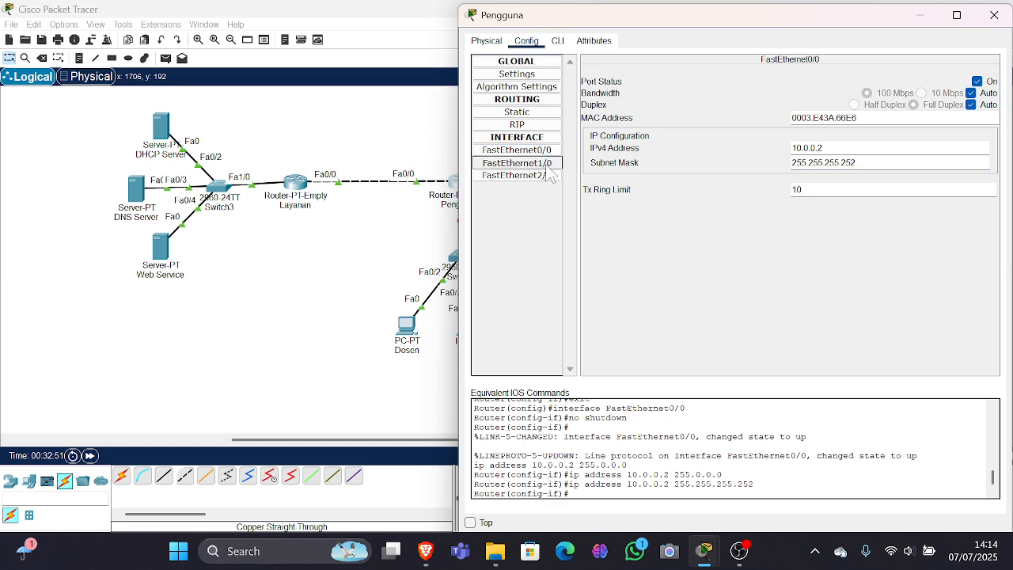
pyautogui.click(978, 81)
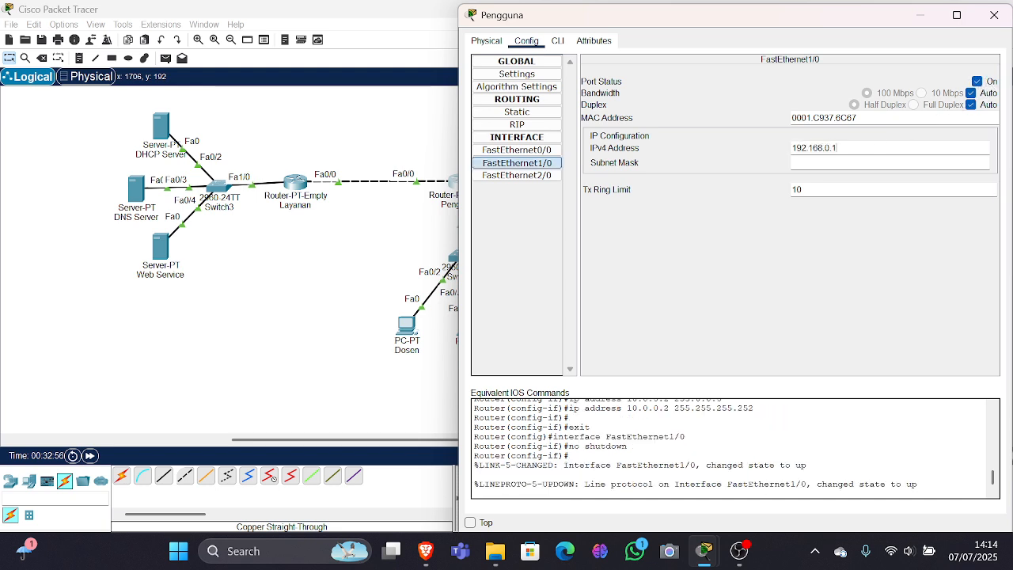
pyautogui.press('Return')
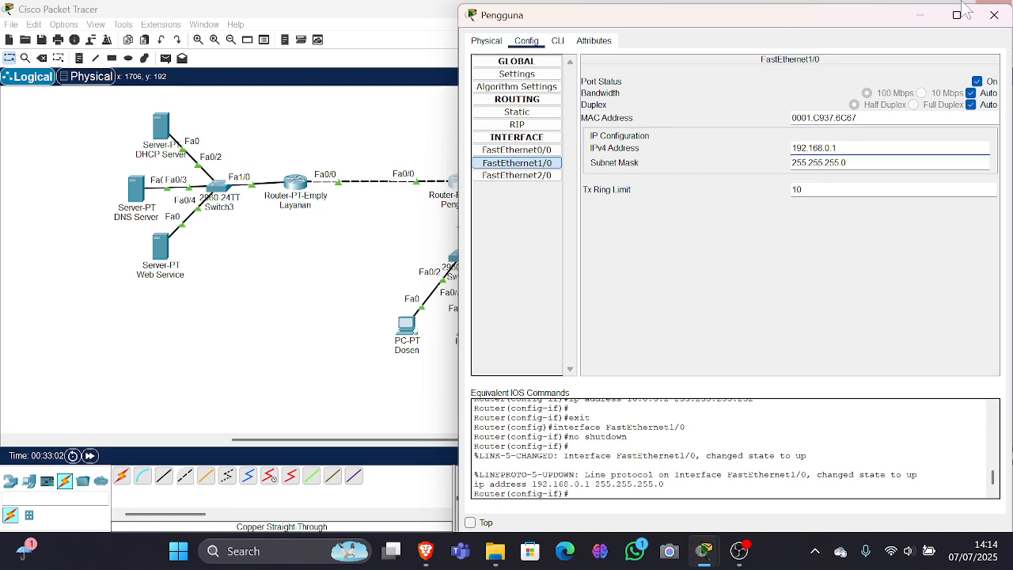
pyautogui.click(995, 15)
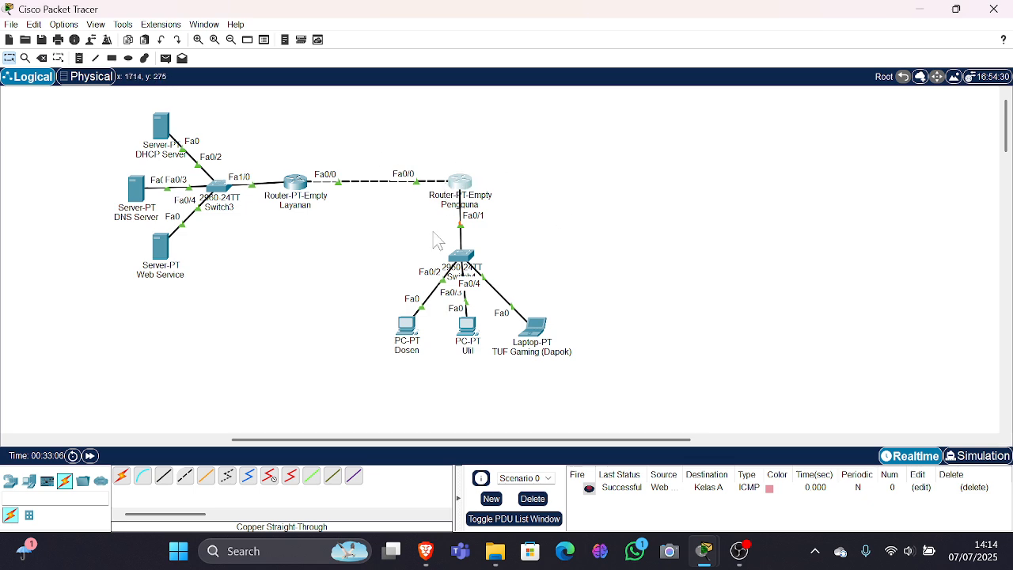
# - Give the DHCP Server the static IPv4 address 172.16.0.2 with subnet mask 255.255.255.0
pyautogui.click(161, 125)
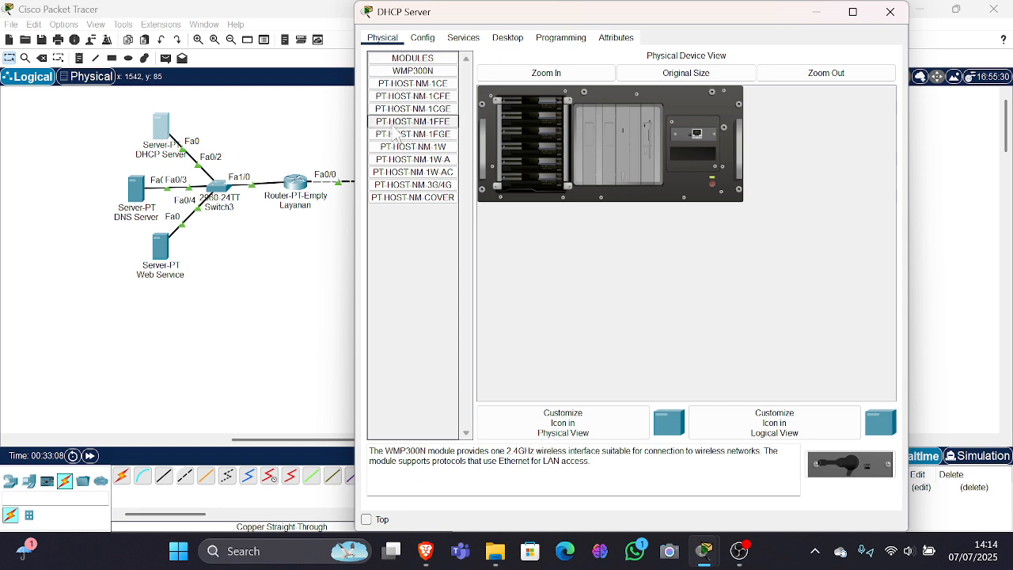
pyautogui.click(423, 37)
pyautogui.click(463, 38)
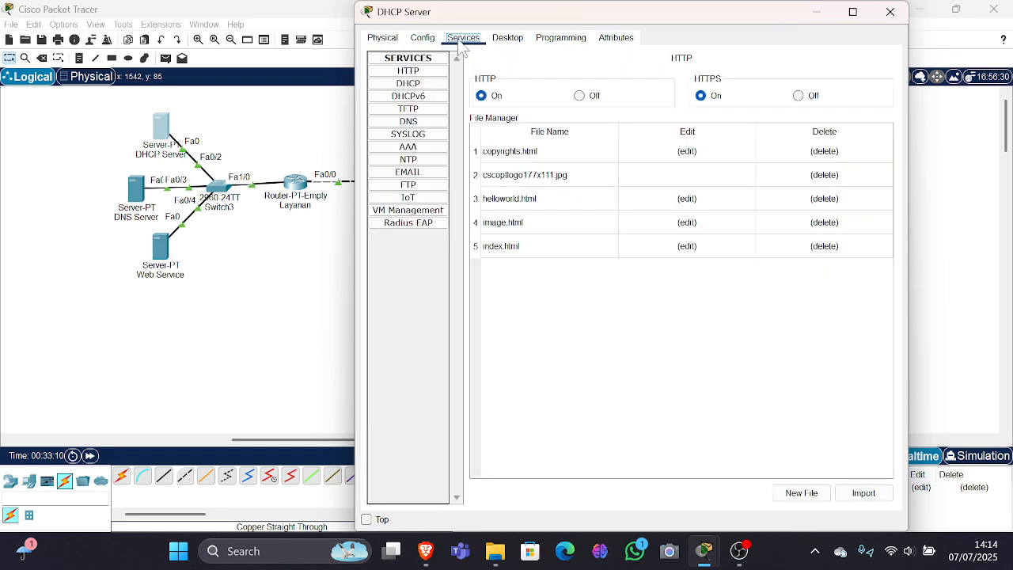
pyautogui.click(505, 37)
pyautogui.click(422, 105)
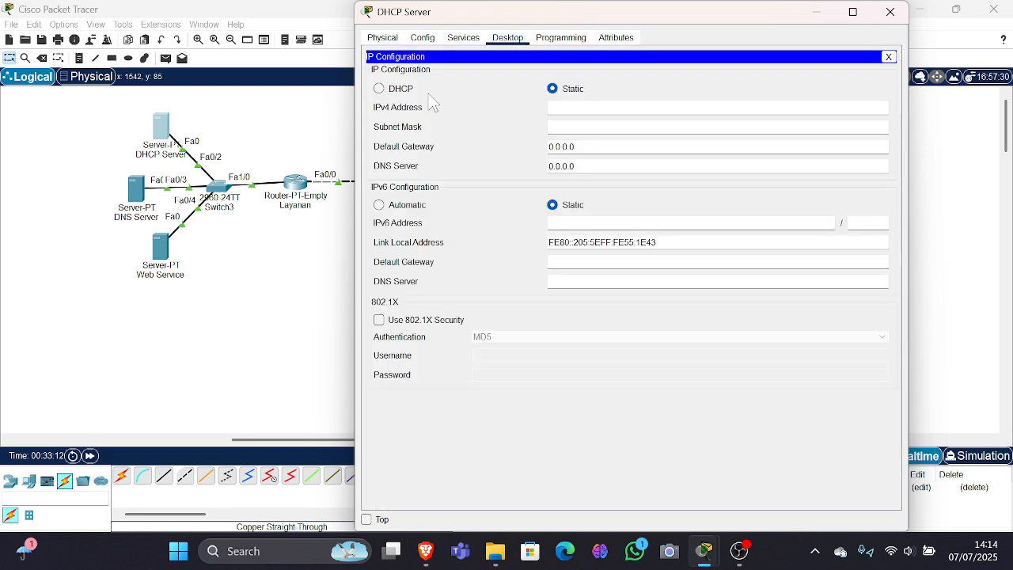
pyautogui.click(378, 87)
pyautogui.click(554, 89)
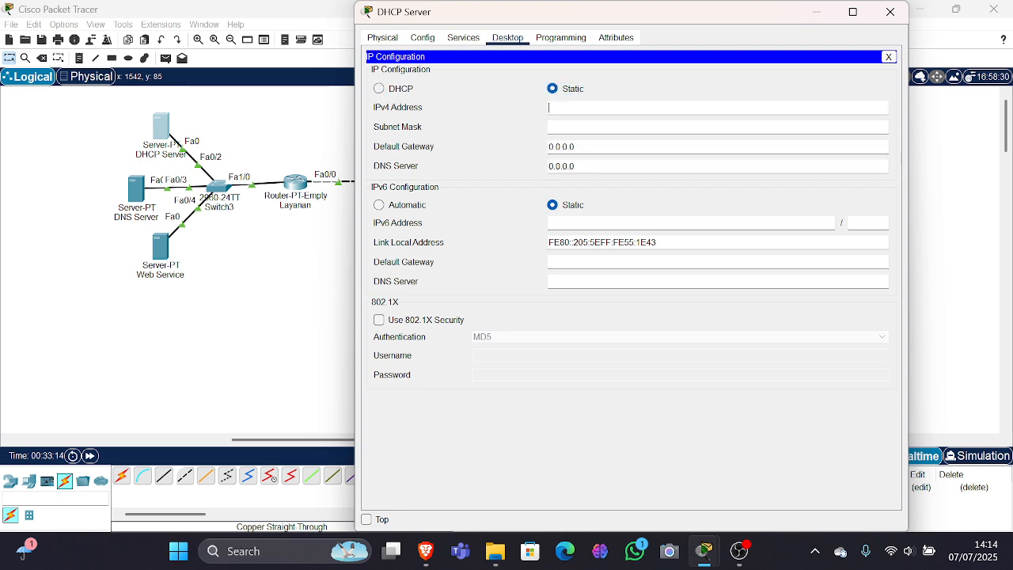
pyautogui.write('172.16.0.2')
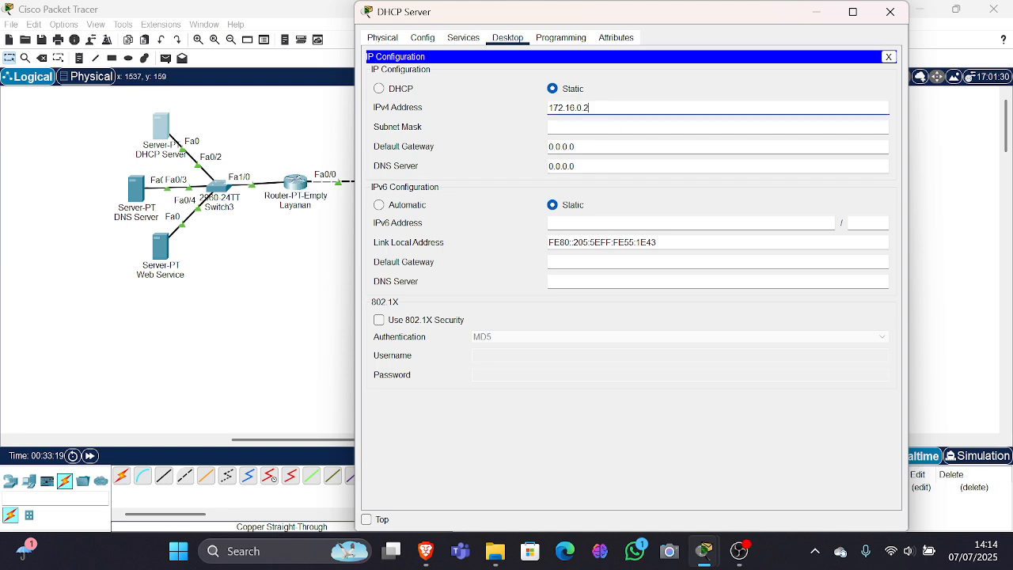
pyautogui.click(594, 126)
pyautogui.press('BackSpace')
pyautogui.write('255.255.255.0')
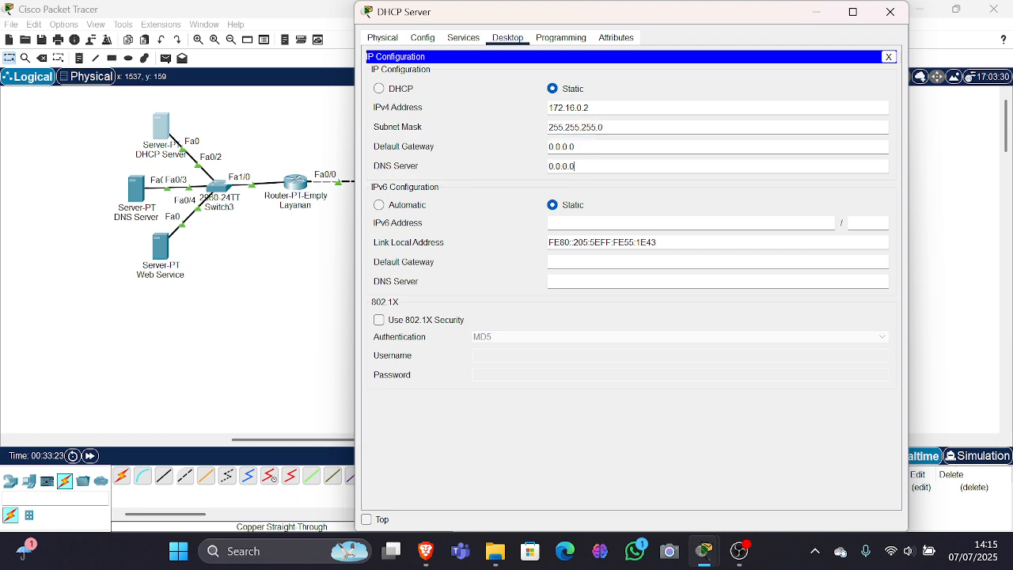
# - Set the DHCP Server's own default gateway to 172.16.0.1
pyautogui.press('Tab')
pyautogui.write('172.16.0.1')
pyautogui.press('Tab')
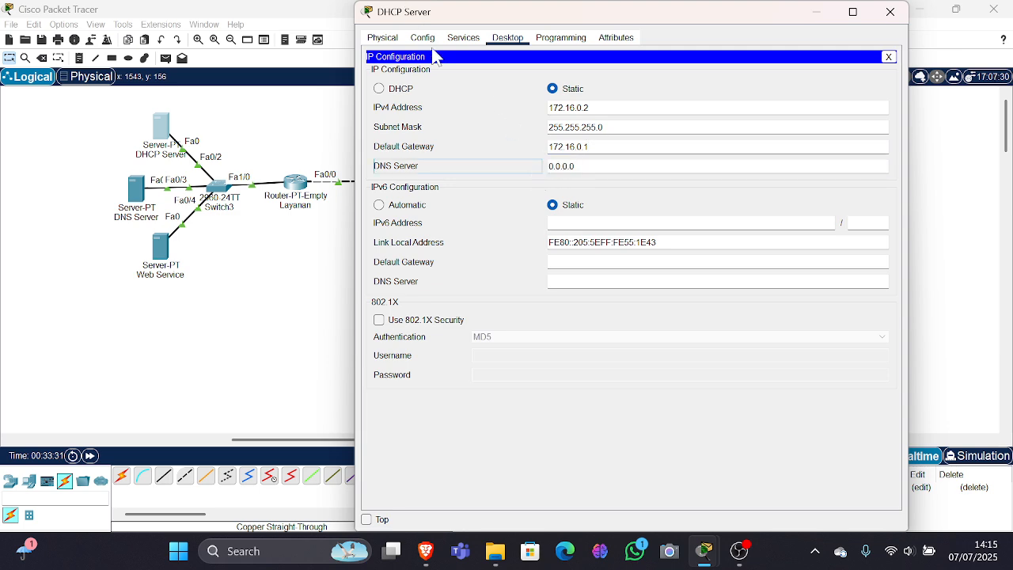
# - Turn on the DHCP service of the DHCP Server and enter Warnetku as the pool name
pyautogui.click(423, 38)
pyautogui.click(460, 39)
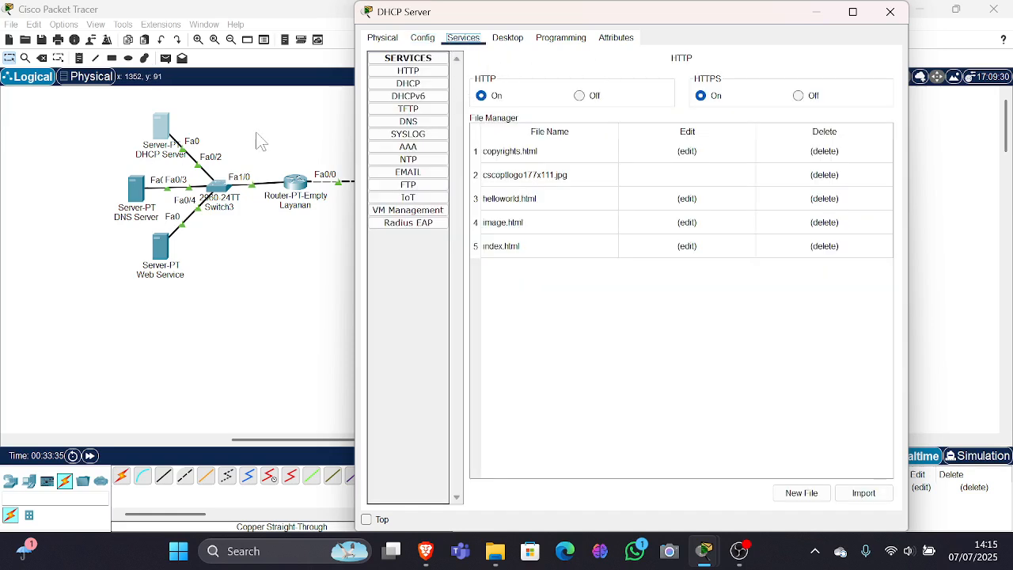
pyautogui.click(408, 84)
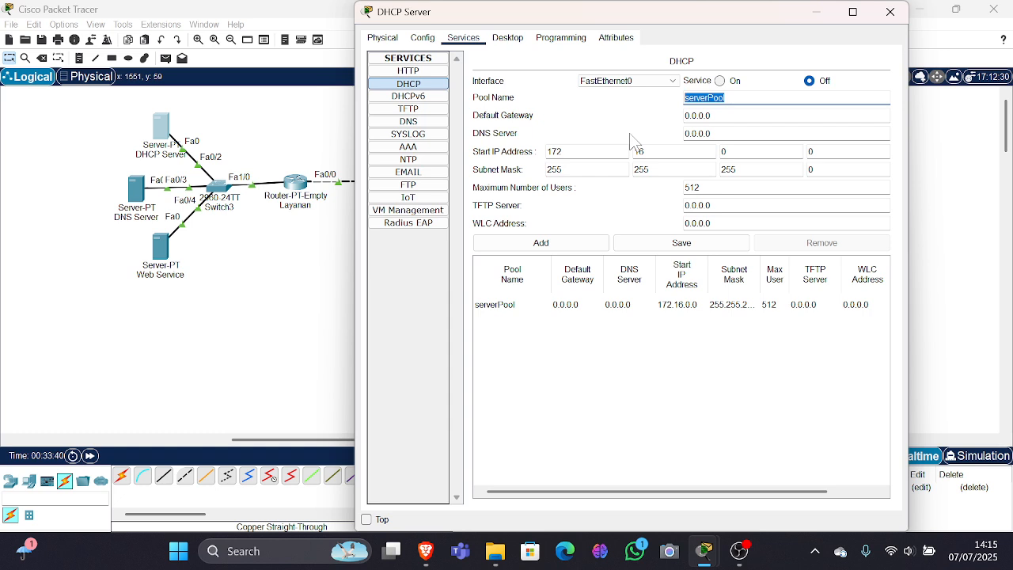
pyautogui.write('Warnetku')
pyautogui.click(727, 116)
pyautogui.click(719, 81)
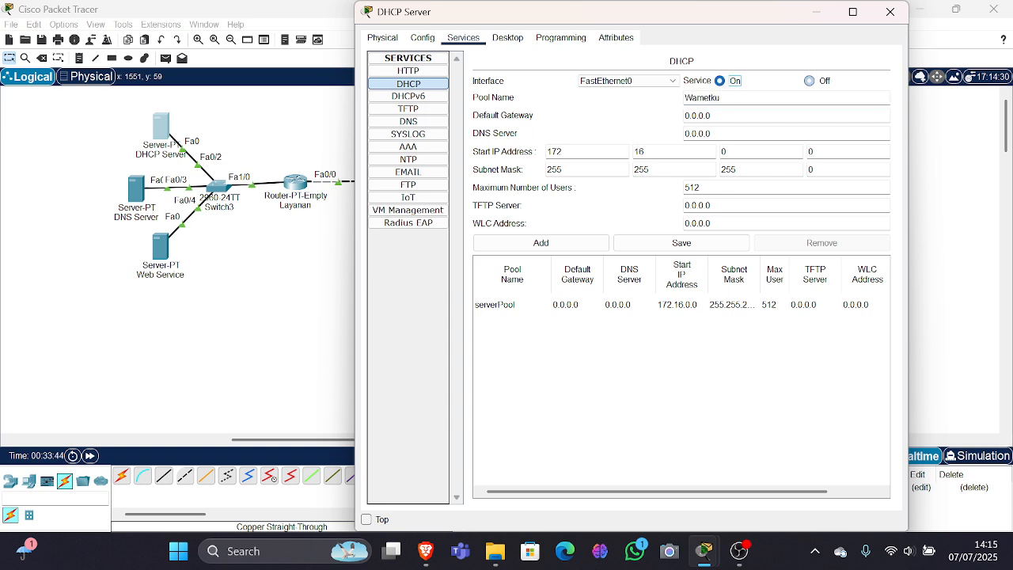
# - Set the Warnetku pool's default gateway to 192.168.0.1 and its DNS server to 172.16.0.3
pyautogui.moveTo(712, 115); pyautogui.dragTo(689, 116)
pyautogui.write('192.168.0.1')
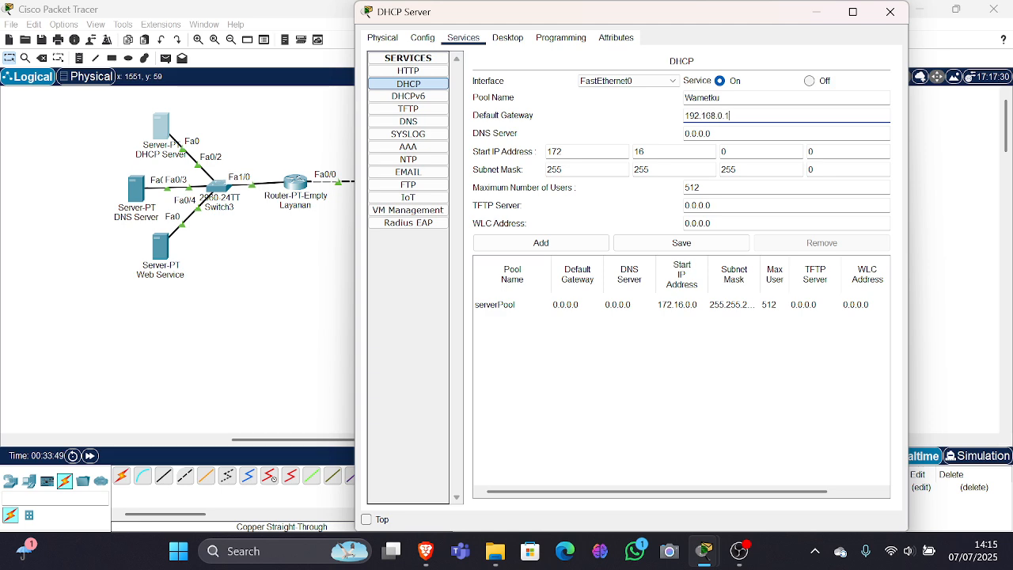
pyautogui.moveTo(645, 15); pyautogui.dragTo(746, 18)
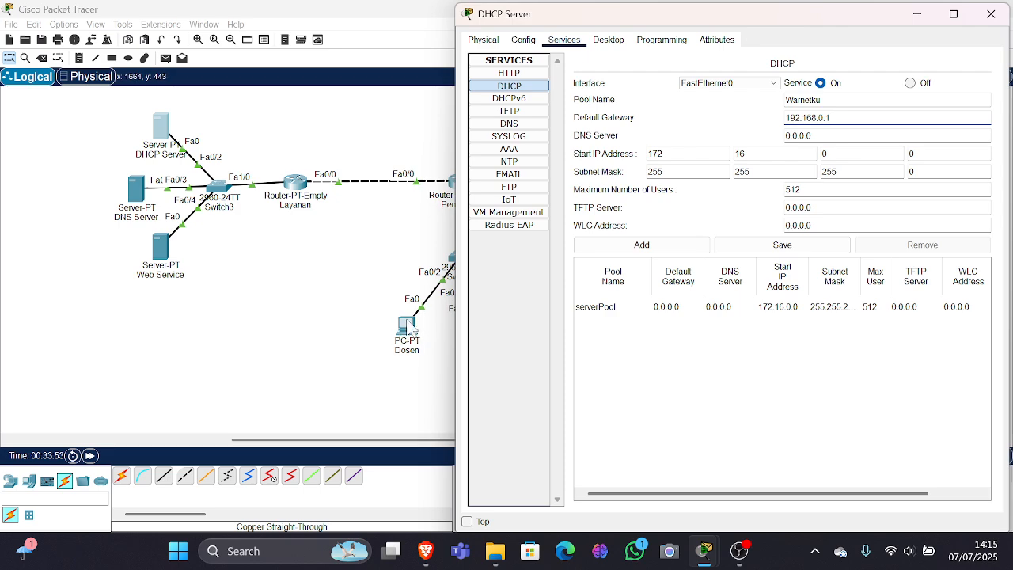
pyautogui.moveTo(674, 20); pyautogui.dragTo(733, 17)
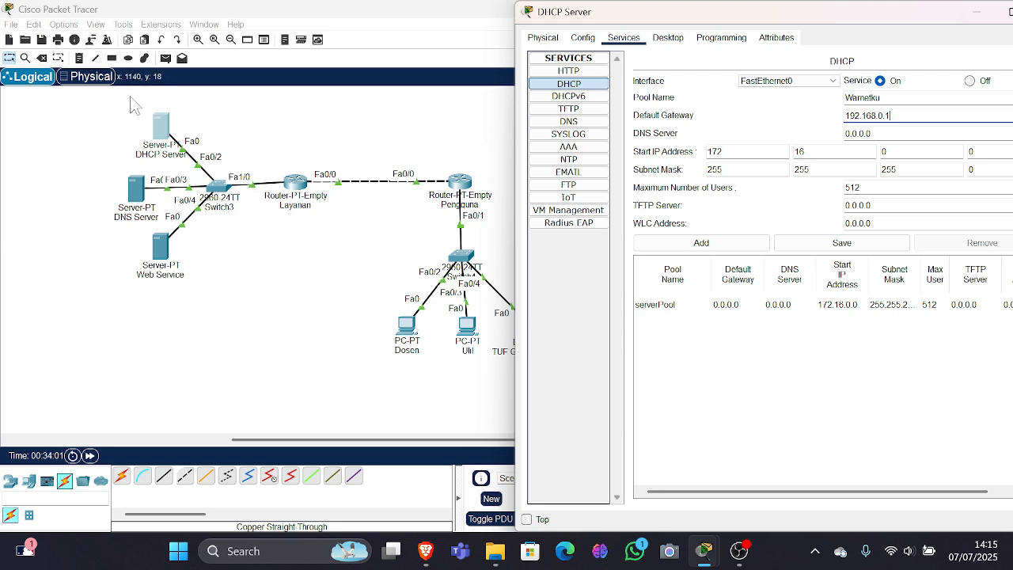
pyautogui.moveTo(778, 18); pyautogui.dragTo(712, 23)
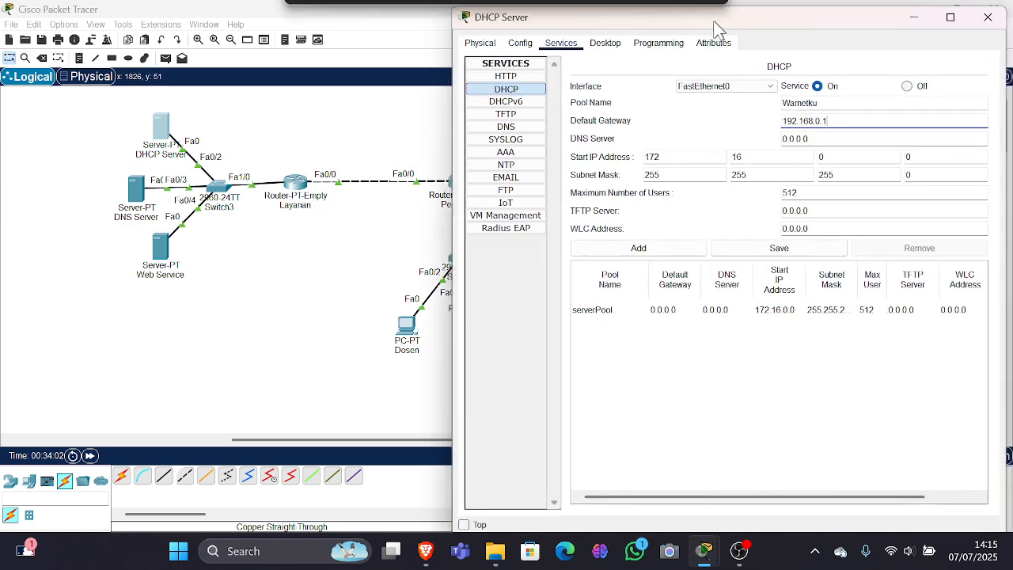
pyautogui.press('Tab')
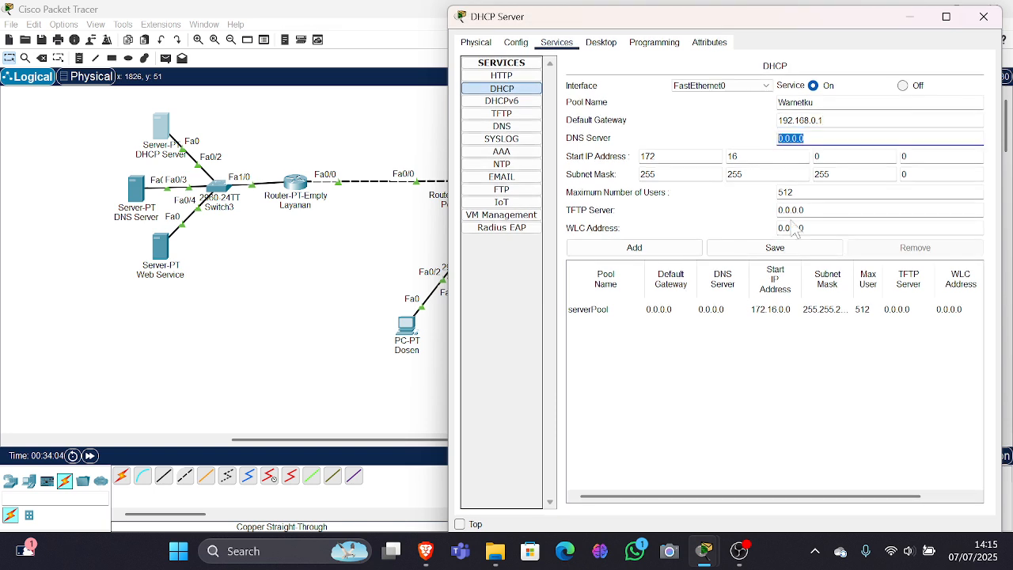
pyautogui.write('172.16.0.3')
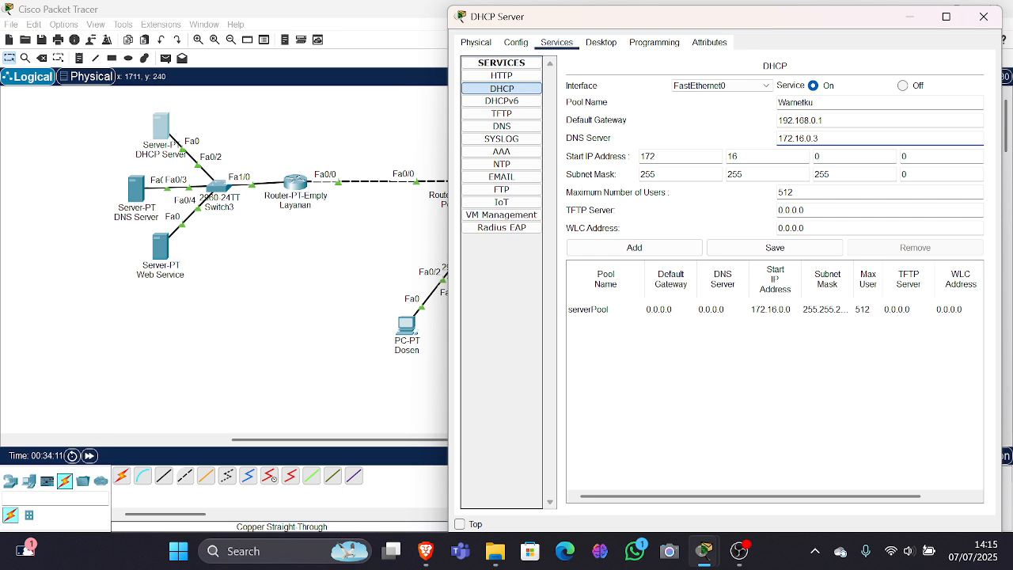
# - Set the Warnetku pool's start IP address to 192.168.0.2 and maximum users to 252, and add the pool
pyautogui.press('Tab')
pyautogui.press('BackSpace')
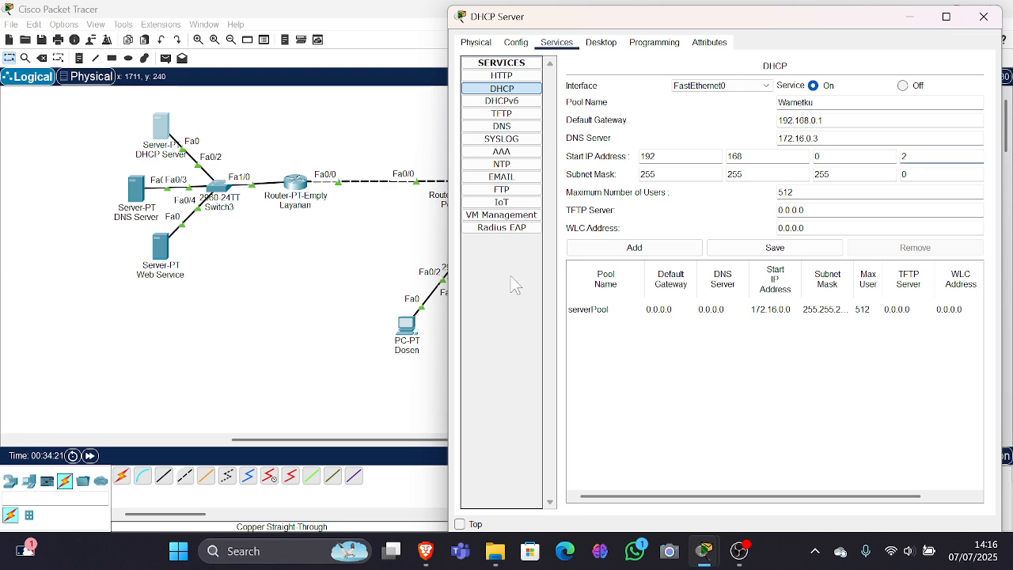
pyautogui.moveTo(610, 16); pyautogui.dragTo(551, 5)
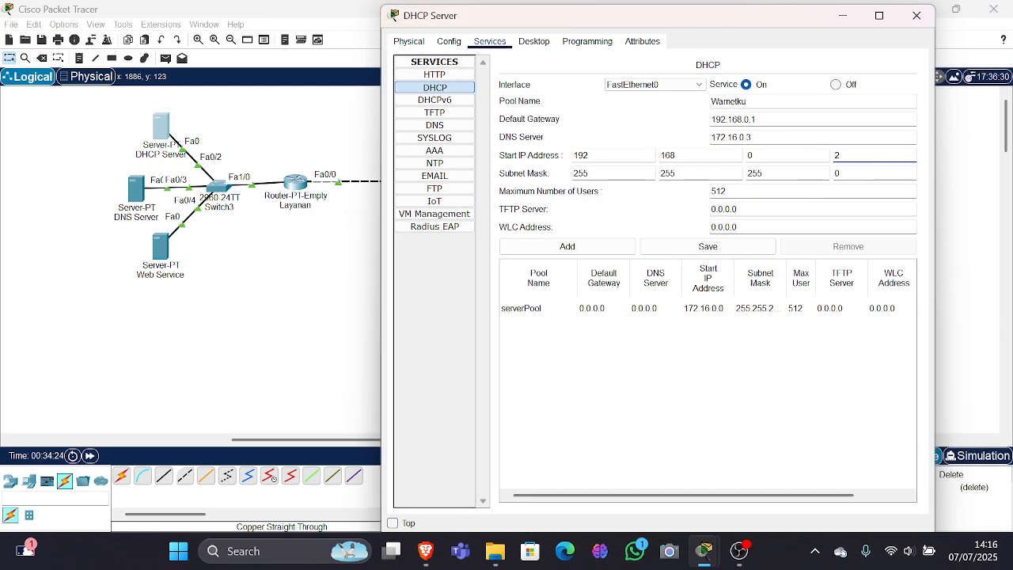
pyautogui.click(722, 190)
pyautogui.press('BackSpace')
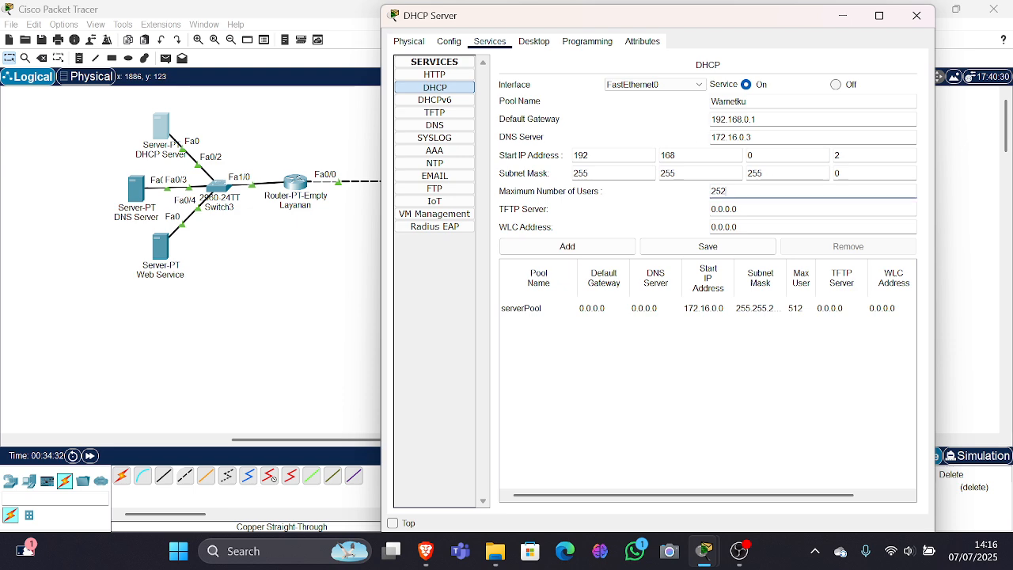
pyautogui.click(617, 253)
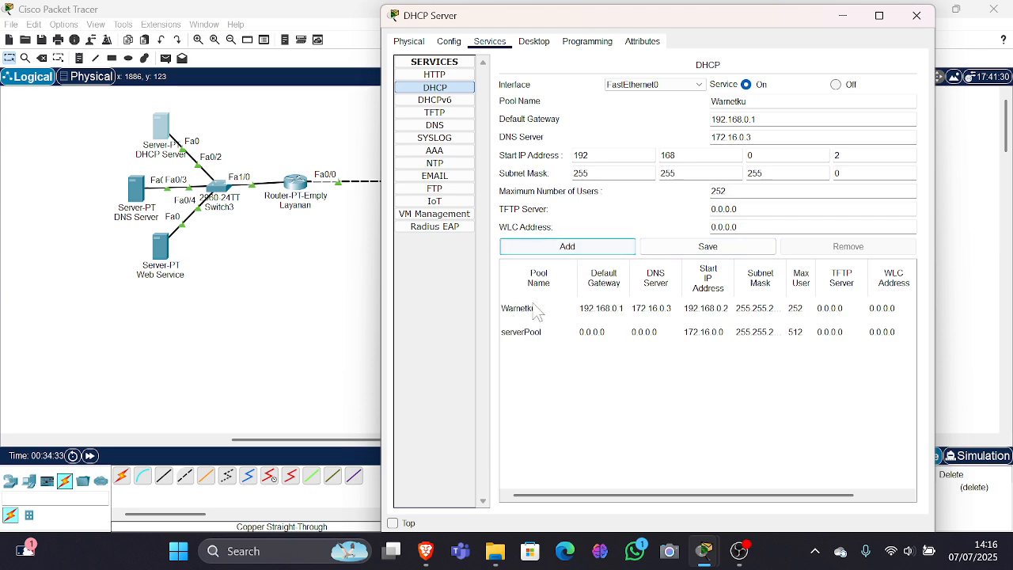
pyautogui.click(920, 18)
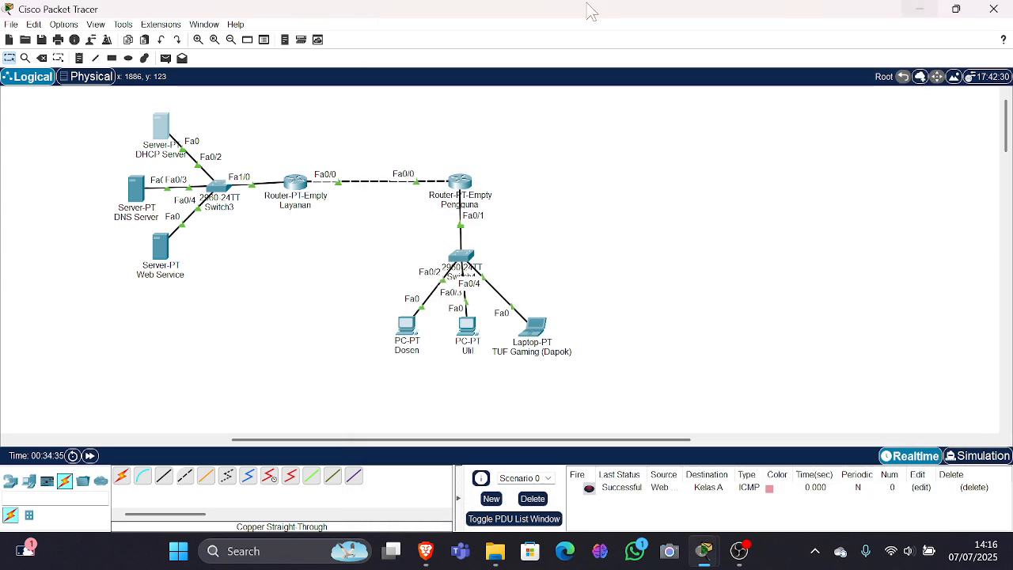
# - Give the DNS Server the static IPv4 address 172.16.0.3 with subnet mask 255.255.255.0
pyautogui.click(141, 188)
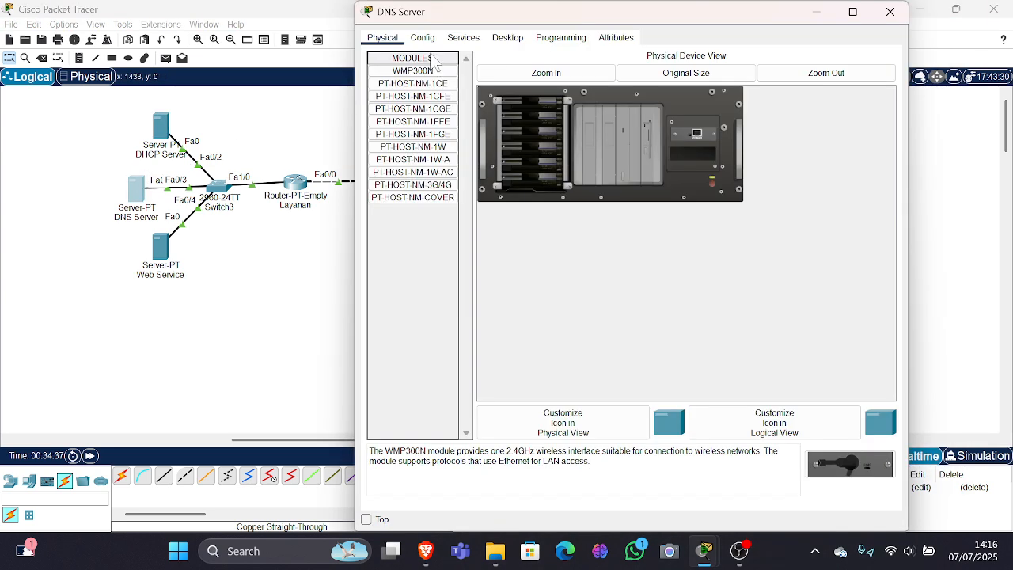
pyautogui.click(427, 39)
pyautogui.click(459, 41)
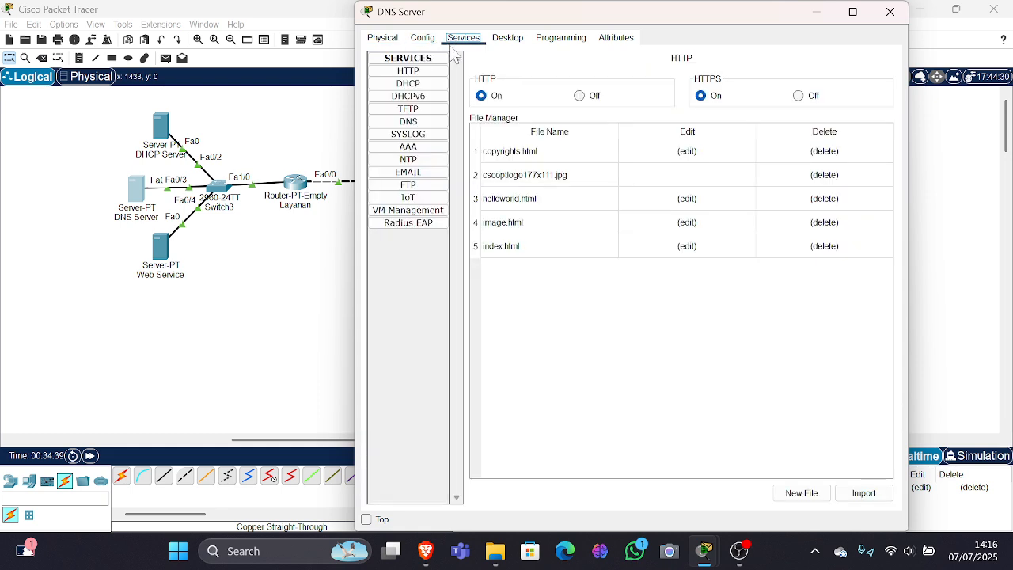
pyautogui.click(424, 38)
pyautogui.click(507, 38)
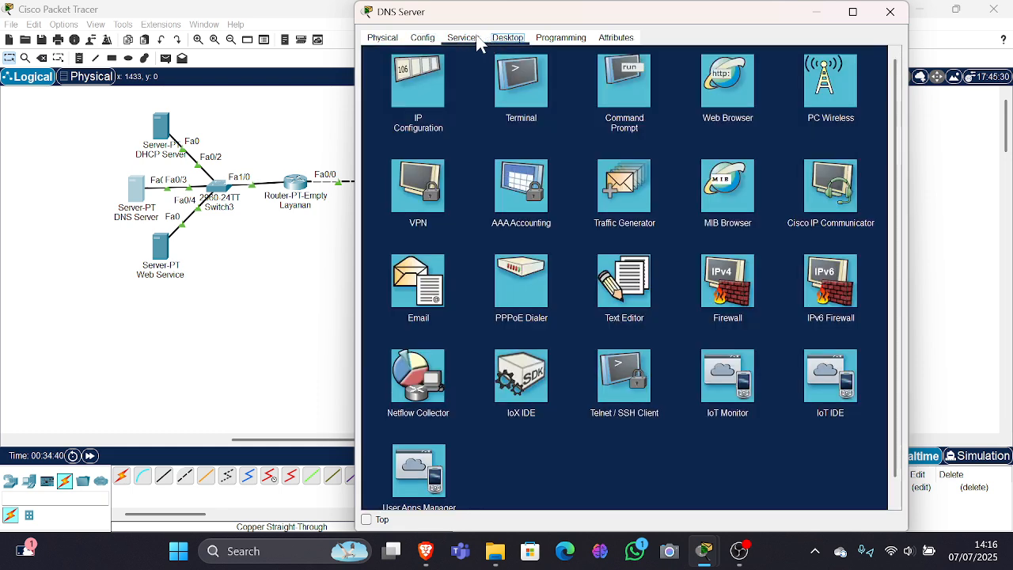
pyautogui.click(419, 80)
pyautogui.write('172.16.0.3')
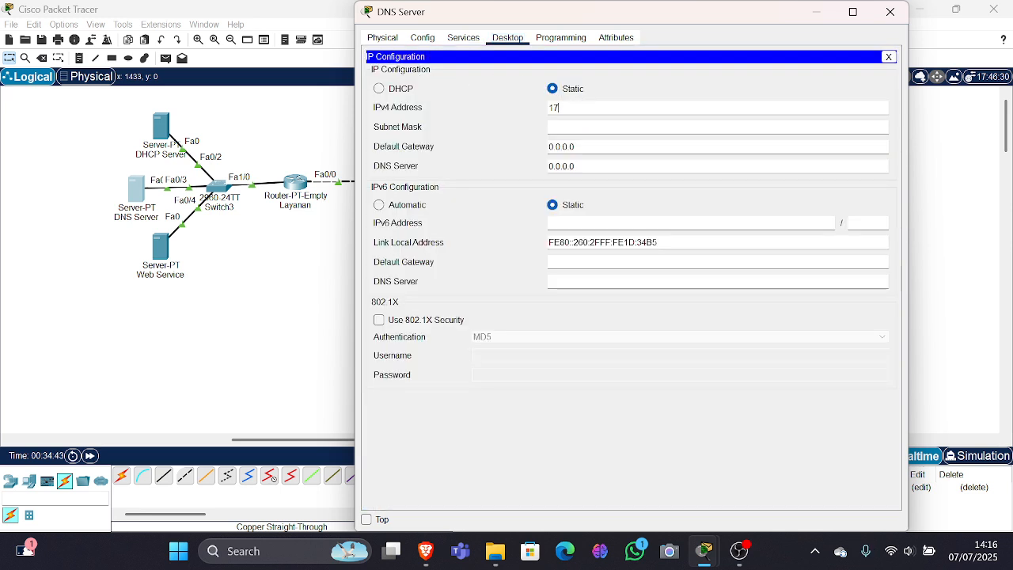
pyautogui.click(554, 127)
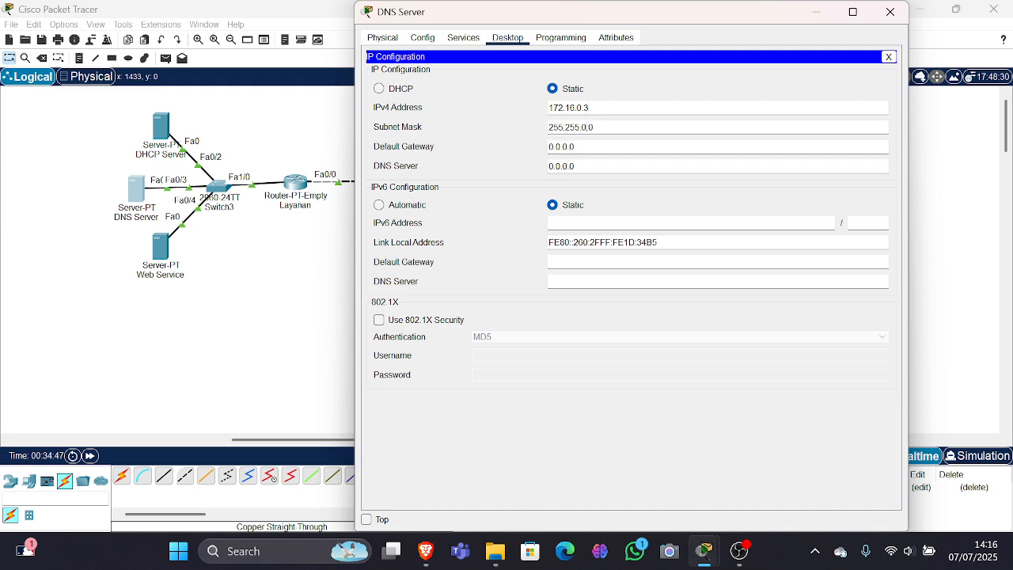
# - Set the DNS Server's default gateway to 172.16.0.1
pyautogui.click(576, 146)
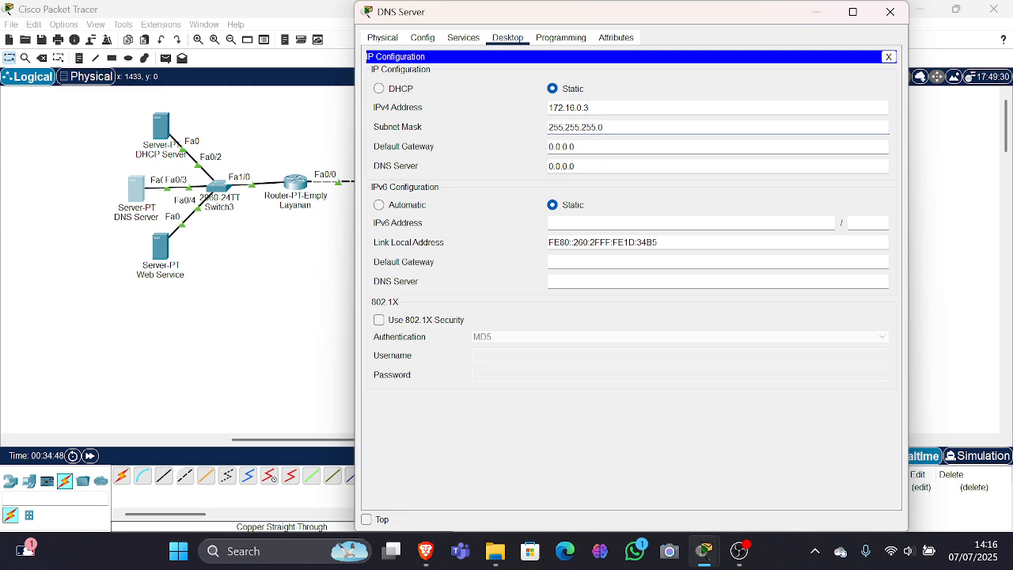
pyautogui.tripleClick(558, 147)
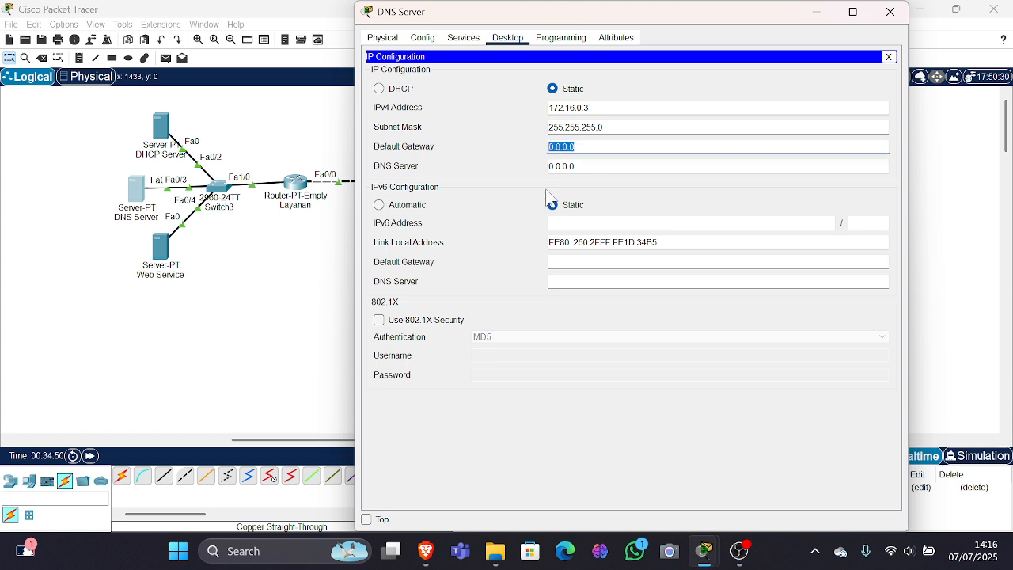
pyautogui.write('172.16.0.1')
pyautogui.click(547, 186)
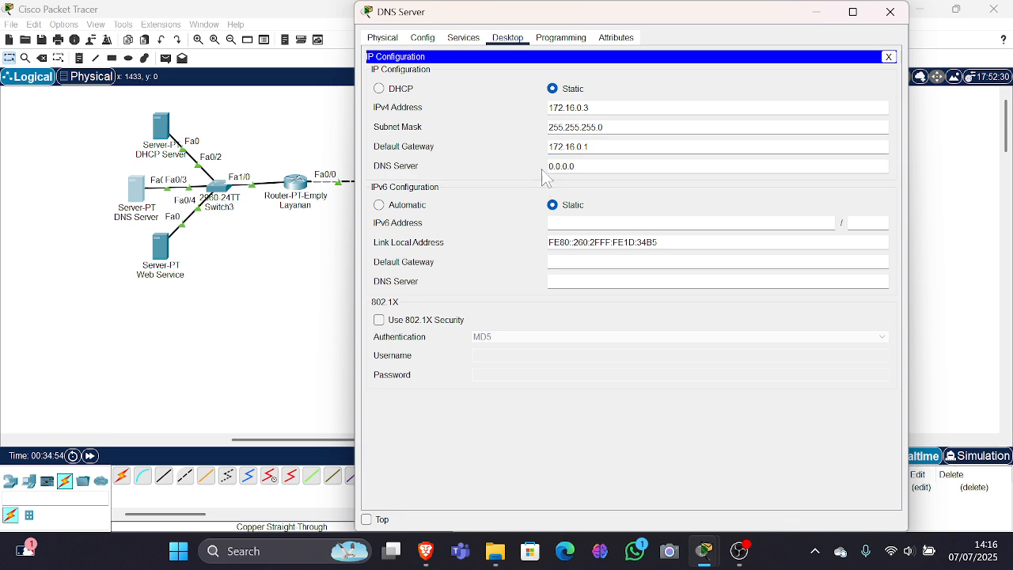
# - Turn on the DNS service of the DNS Server and add an A record pointing gologolo.com to 172.16.0.4
pyautogui.click(455, 39)
pyautogui.click(408, 121)
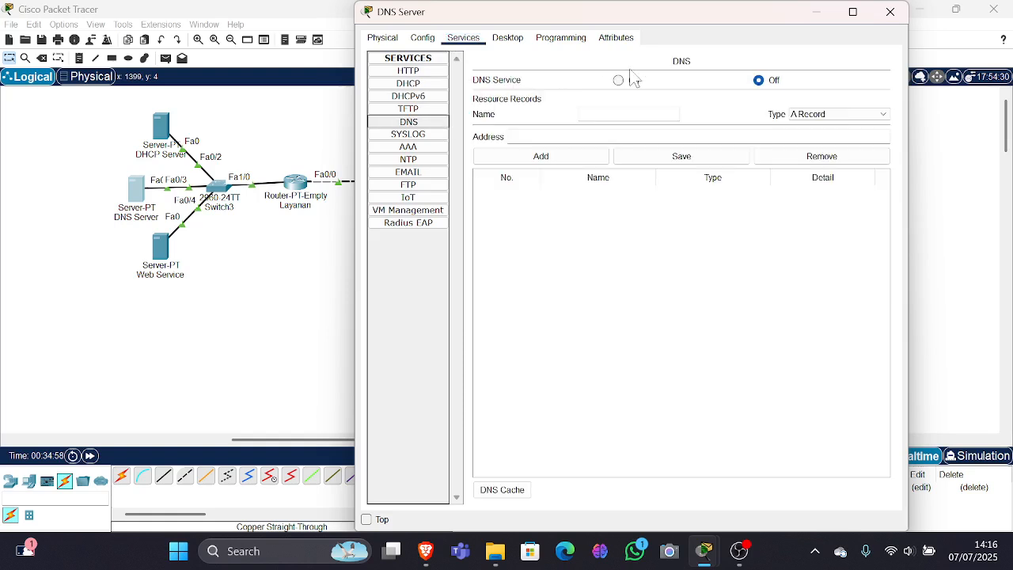
pyautogui.click(625, 81)
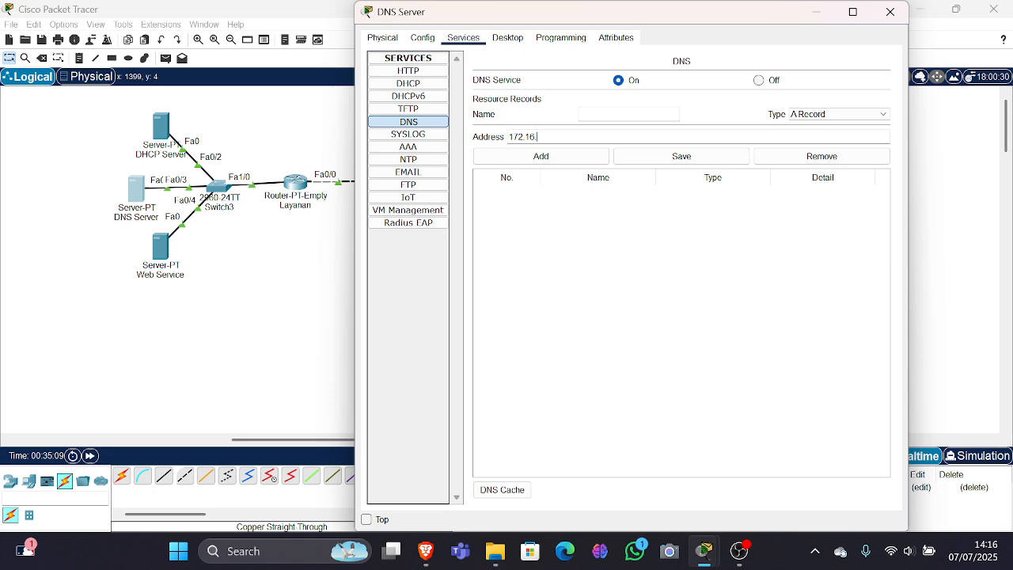
pyautogui.write('0.4')
pyautogui.click(621, 114)
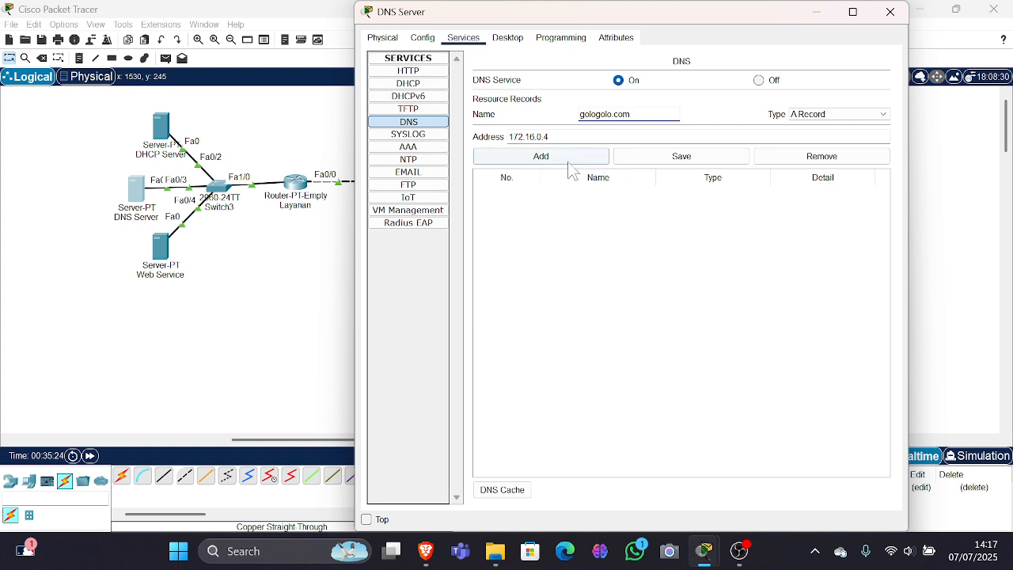
pyautogui.click(574, 158)
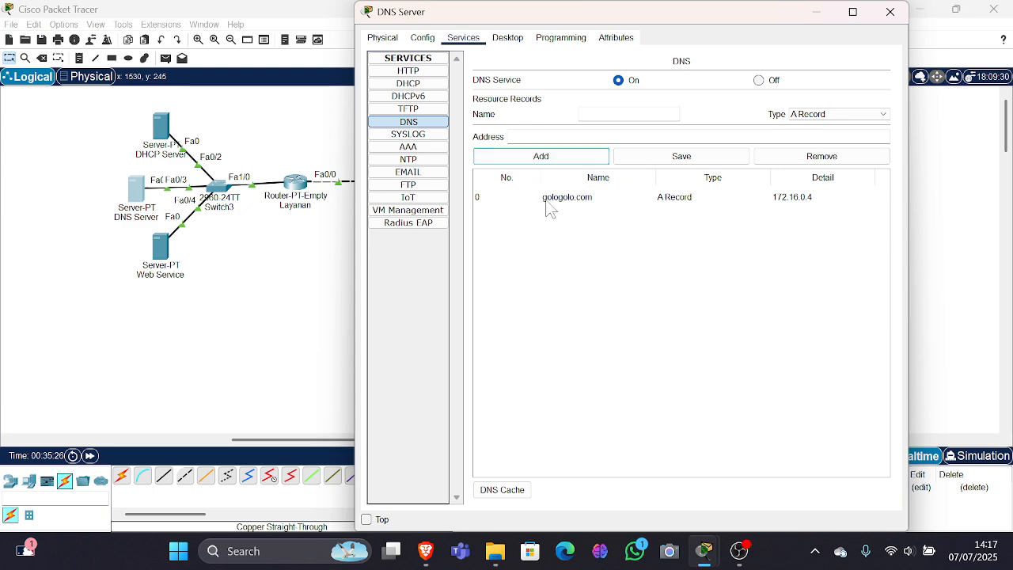
pyautogui.click(890, 13)
# - Give the Web Service server the static IPv4 address 172.16.0.4 with subnet mask 255.255.255.0
pyautogui.click(163, 245)
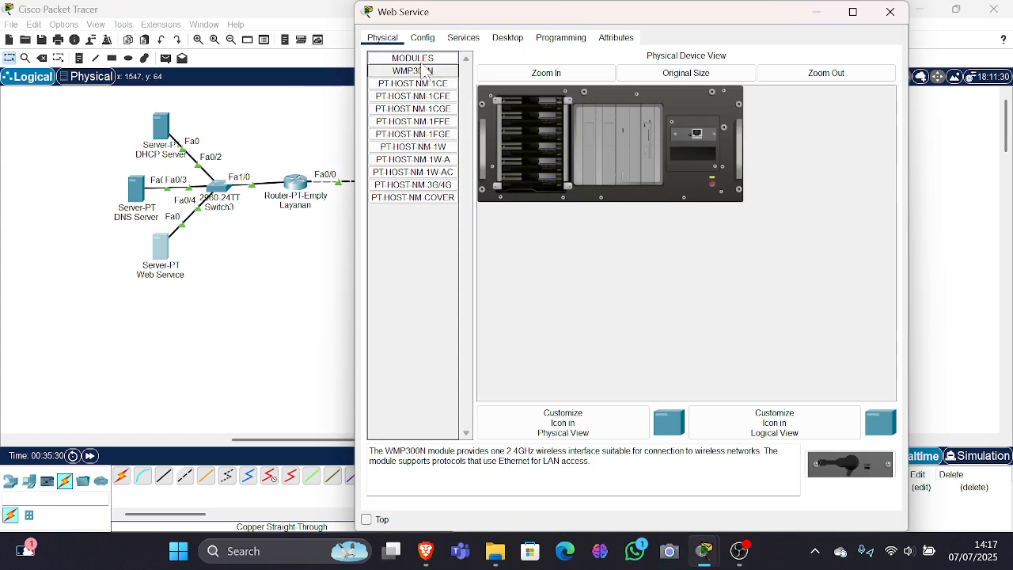
pyautogui.click(463, 38)
pyautogui.click(507, 38)
pyautogui.click(442, 76)
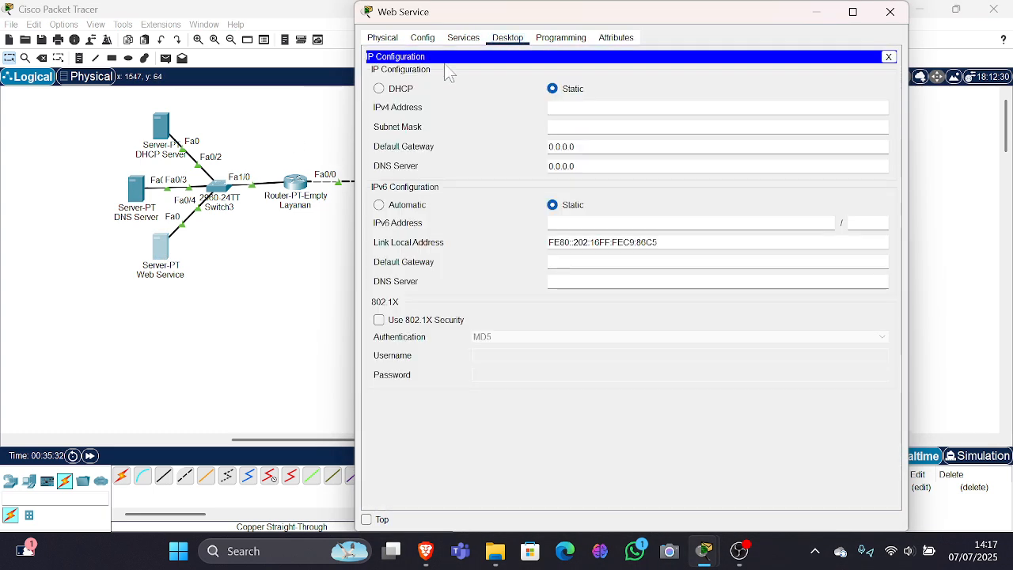
pyautogui.write('172.')
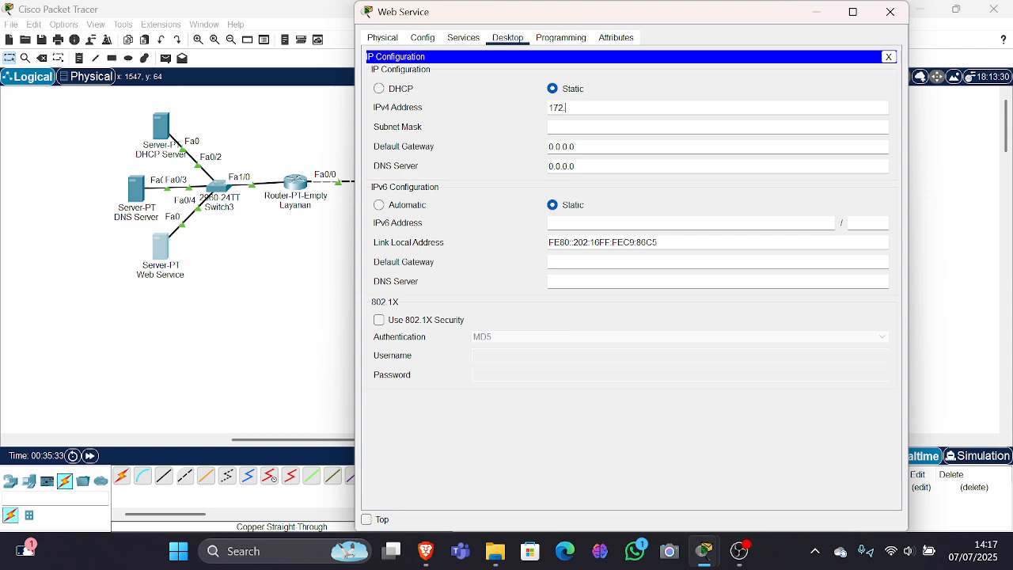
pyautogui.write('16.0.4')
pyautogui.press('Tab')
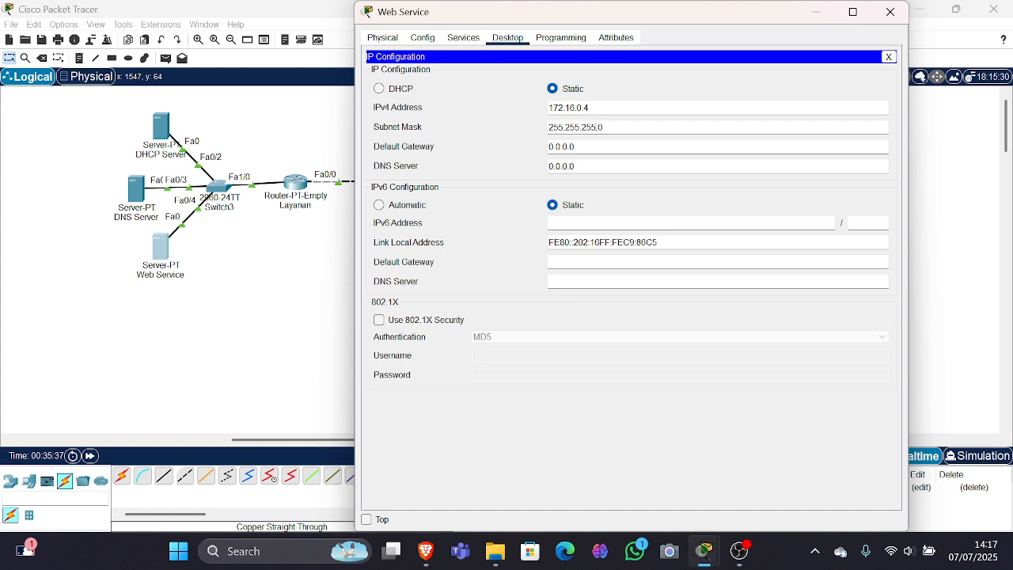
# - Set the Web Service server's default gateway to 172.16.0.1 and its DNS server to 172.16.0.3
pyautogui.moveTo(582, 150); pyautogui.dragTo(557, 178)
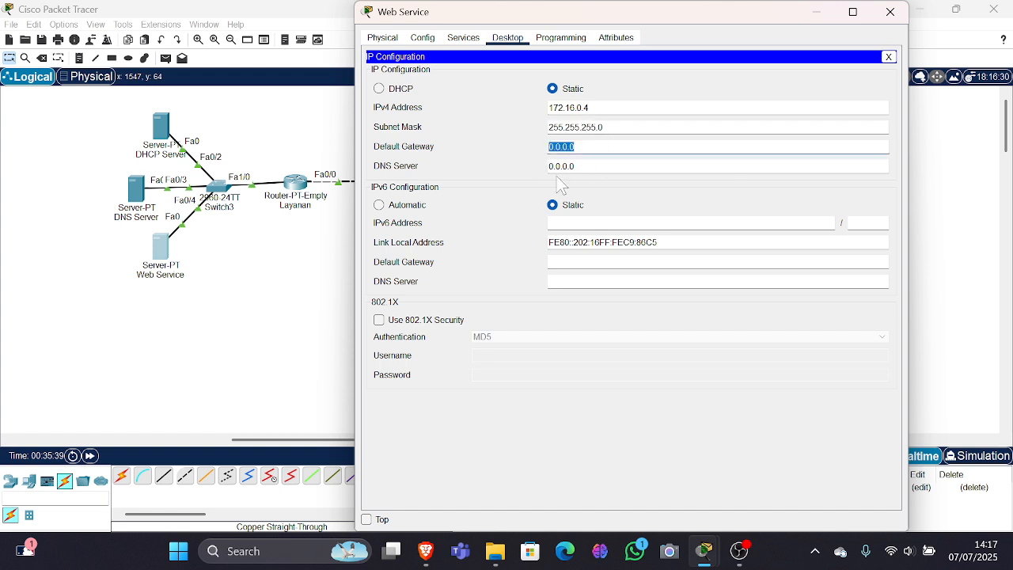
pyautogui.write('172.16.0.1')
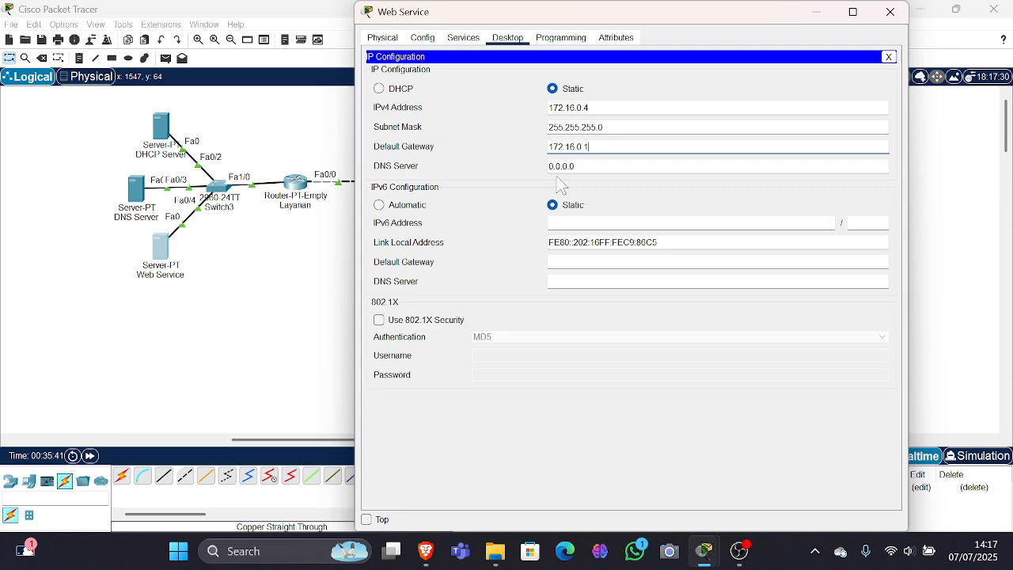
pyautogui.moveTo(577, 166); pyautogui.dragTo(550, 172)
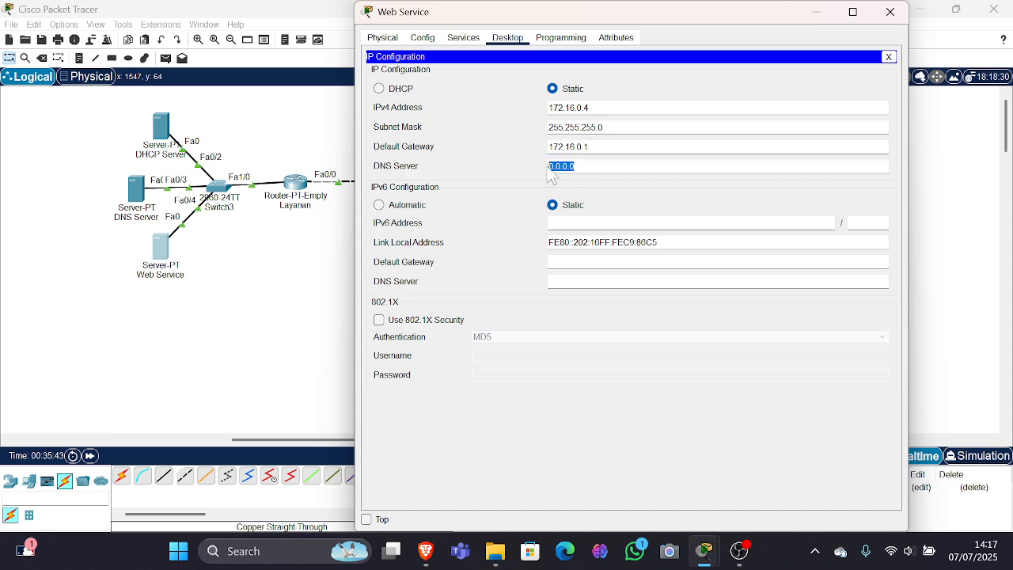
pyautogui.write('172.16.0.3')
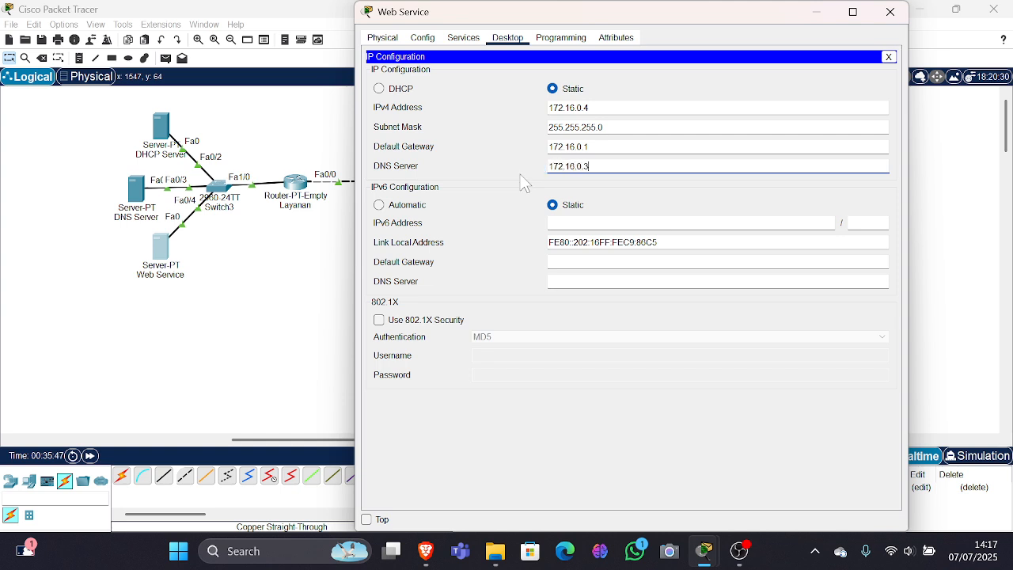
pyautogui.click(520, 168)
# - Edit the Web Service server's index.html, replacing the blue heading text with "Selamat datang di Website GoloGolo"
pyautogui.click(451, 41)
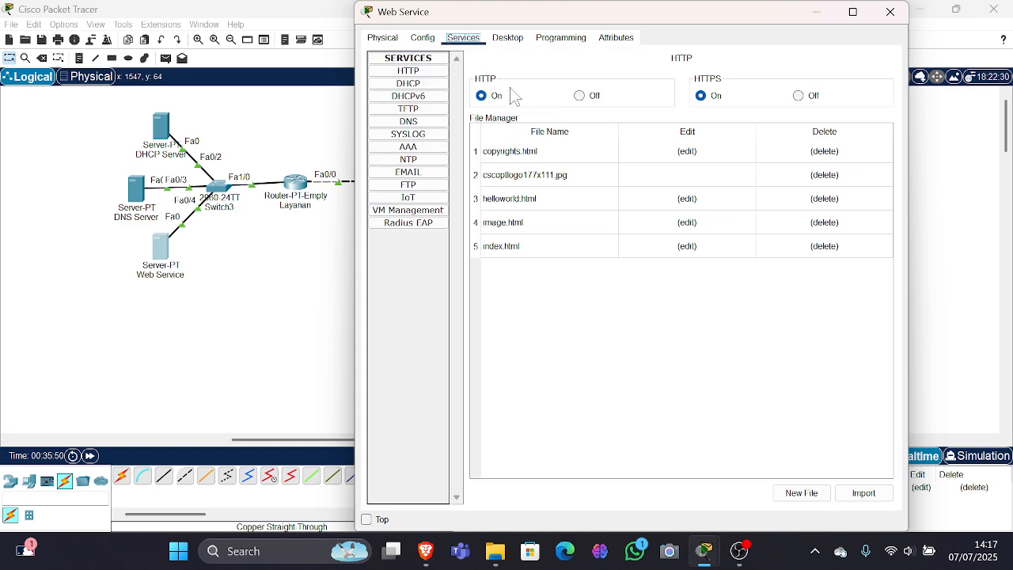
pyautogui.click(688, 247)
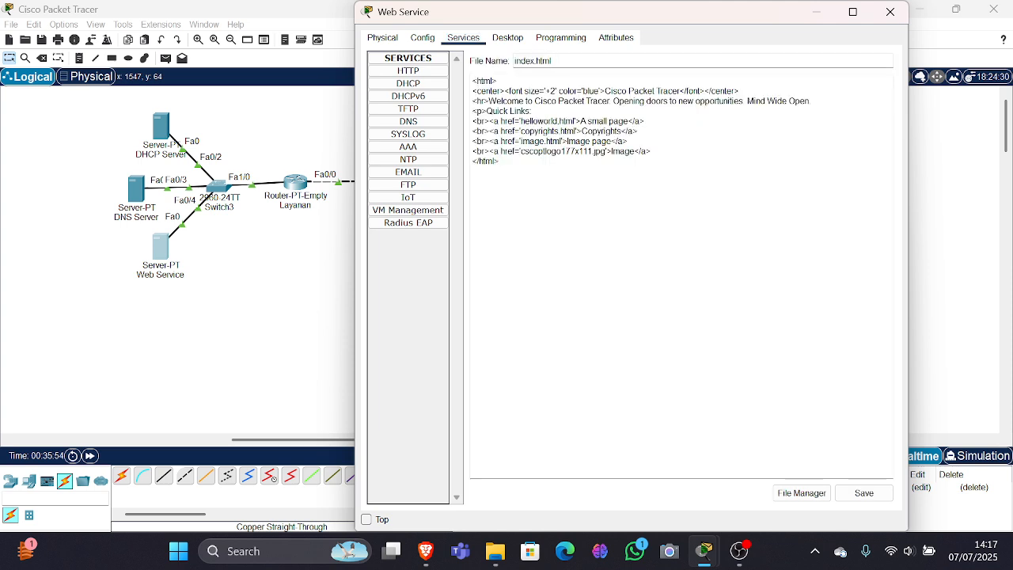
pyautogui.moveTo(473, 80); pyautogui.dragTo(499, 160)
pyautogui.click(500, 160)
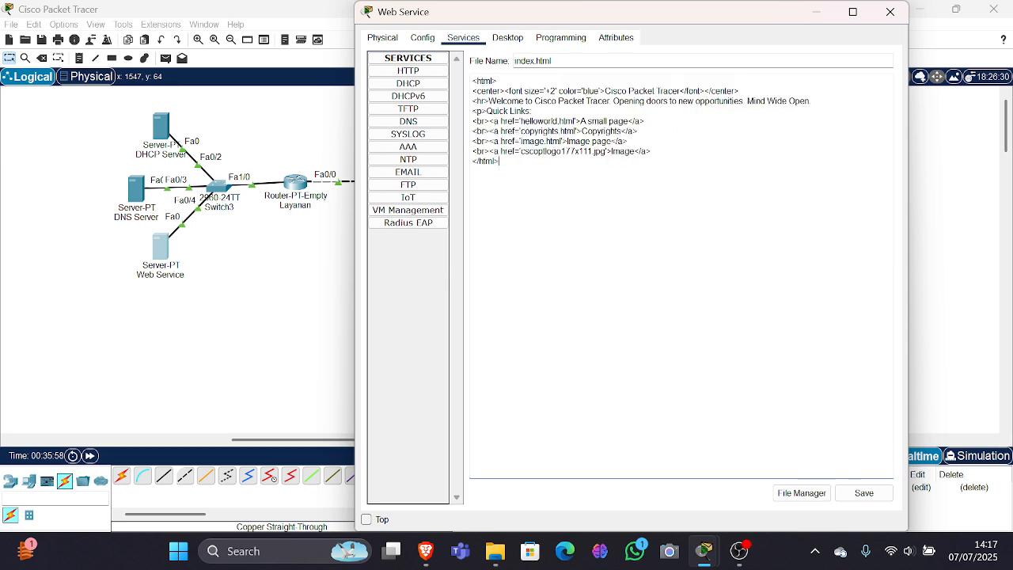
pyautogui.moveTo(673, 91); pyautogui.dragTo(605, 91)
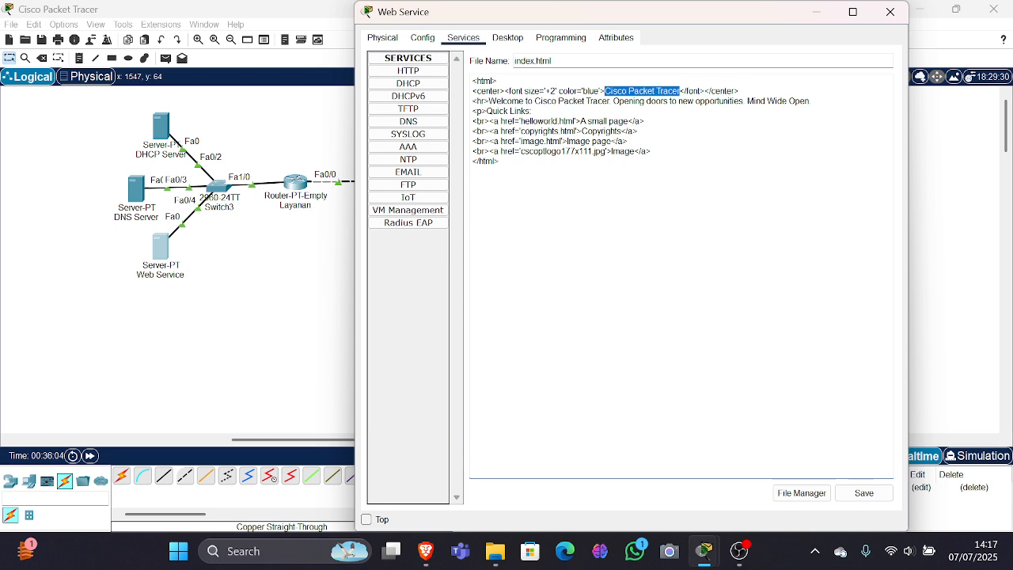
pyautogui.write('Selamat da')
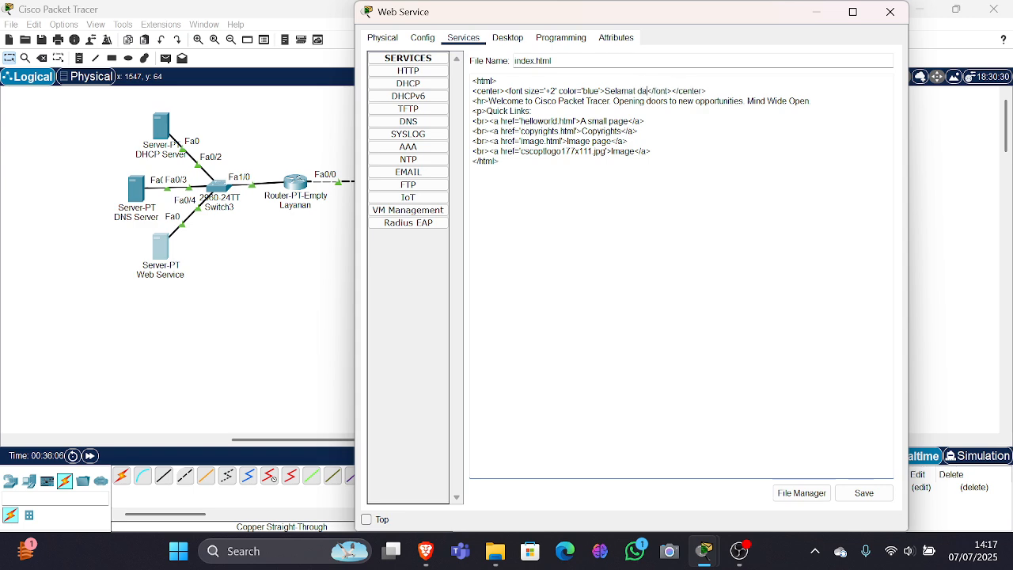
pyautogui.write('tang di ')
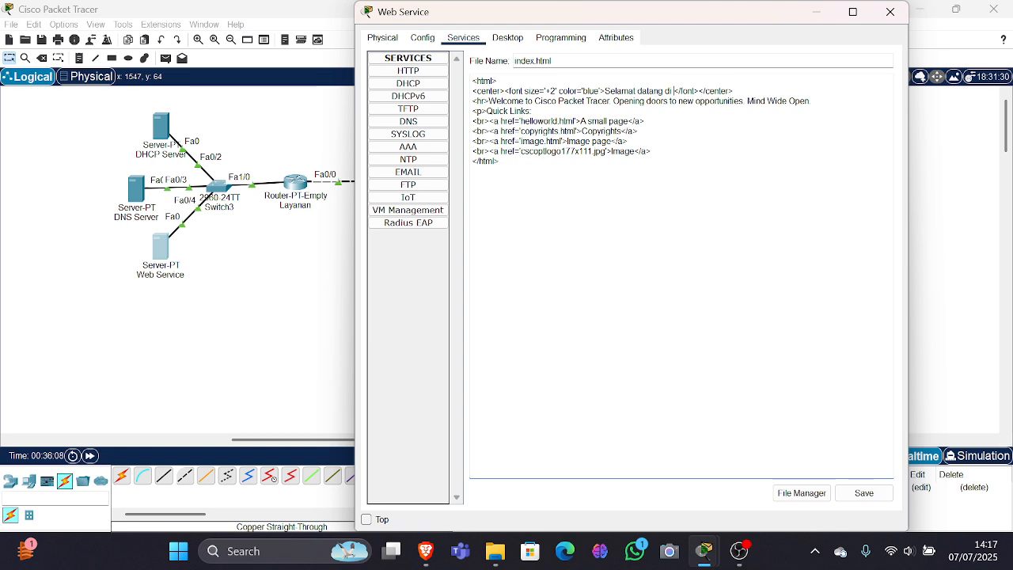
pyautogui.write('Website Go')
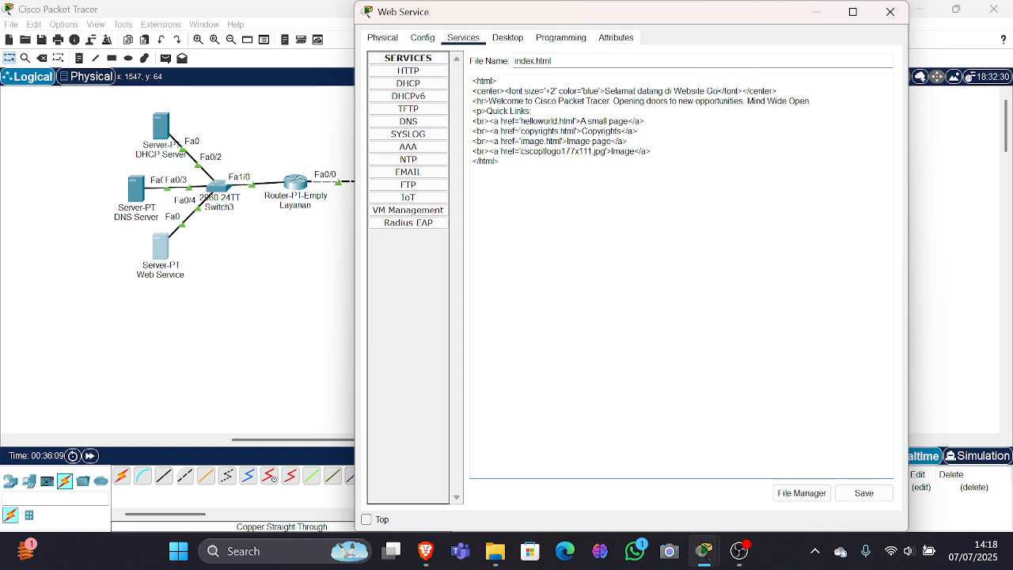
pyautogui.write('loGO')
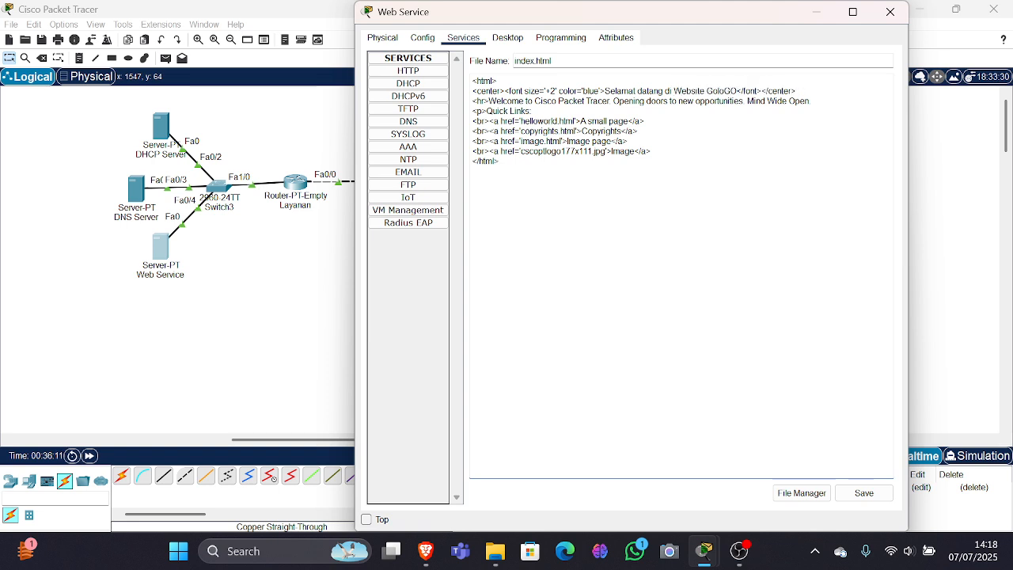
pyautogui.press('BackSpace')
pyautogui.write('olo')
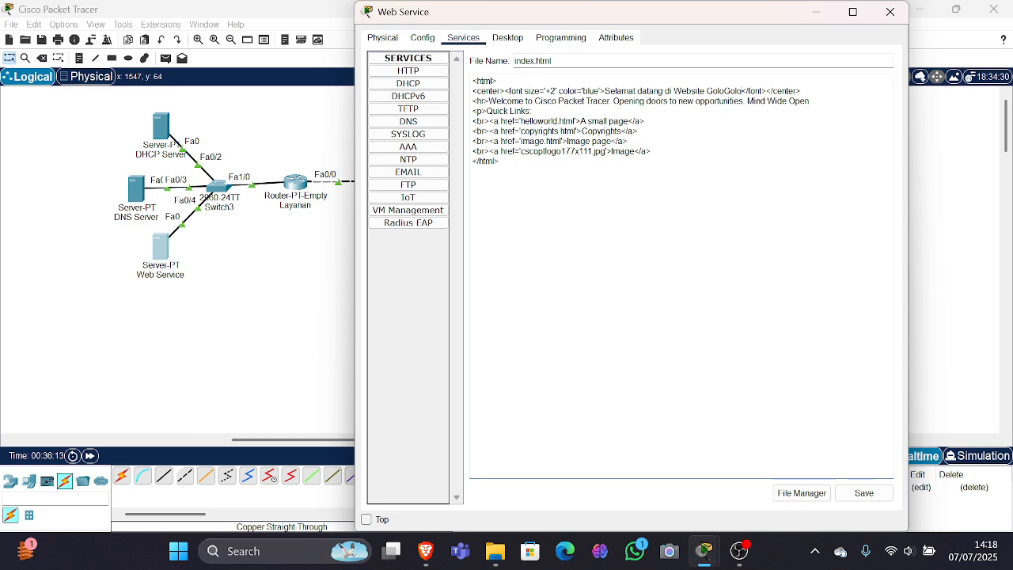
# - Replace "Welcome to Cisco Packet Tracer" with "Wassup mamen" in the Web Service server's index.html, save the page and close the server's settings
pyautogui.moveTo(610, 101); pyautogui.dragTo(506, 102)
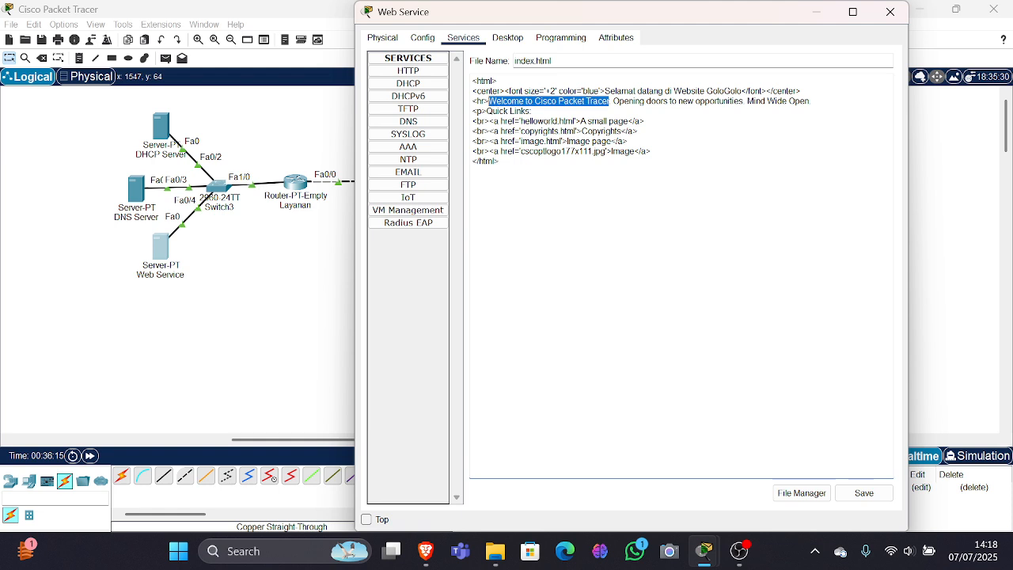
pyautogui.write('Wassup')
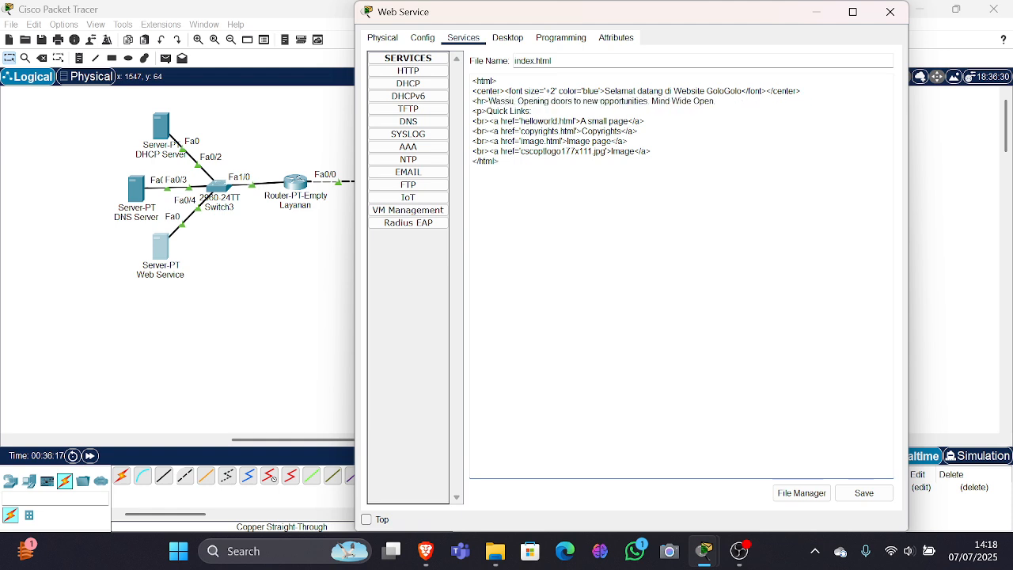
pyautogui.write(' mamen')
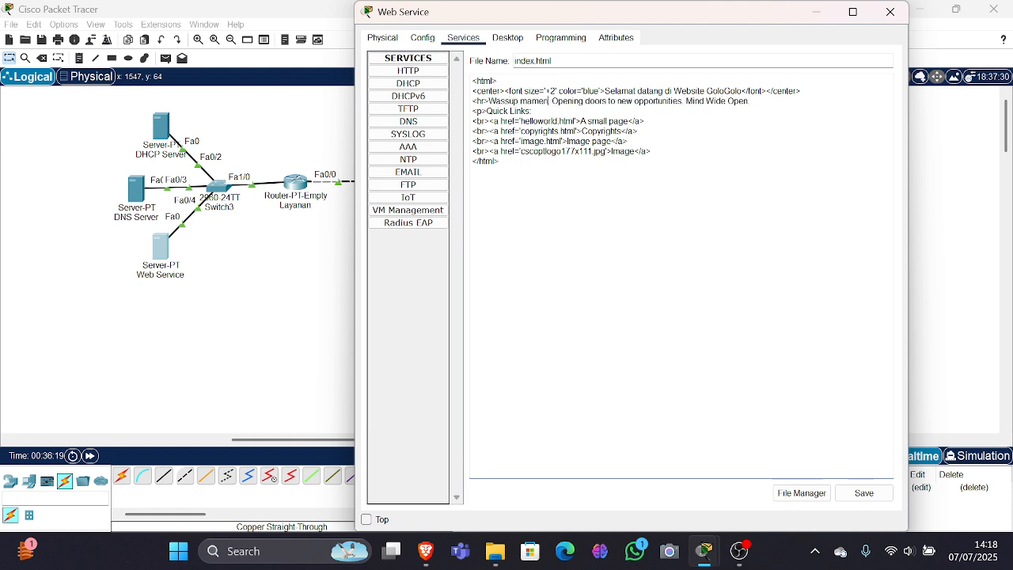
pyautogui.click(864, 495)
pyautogui.click(653, 298)
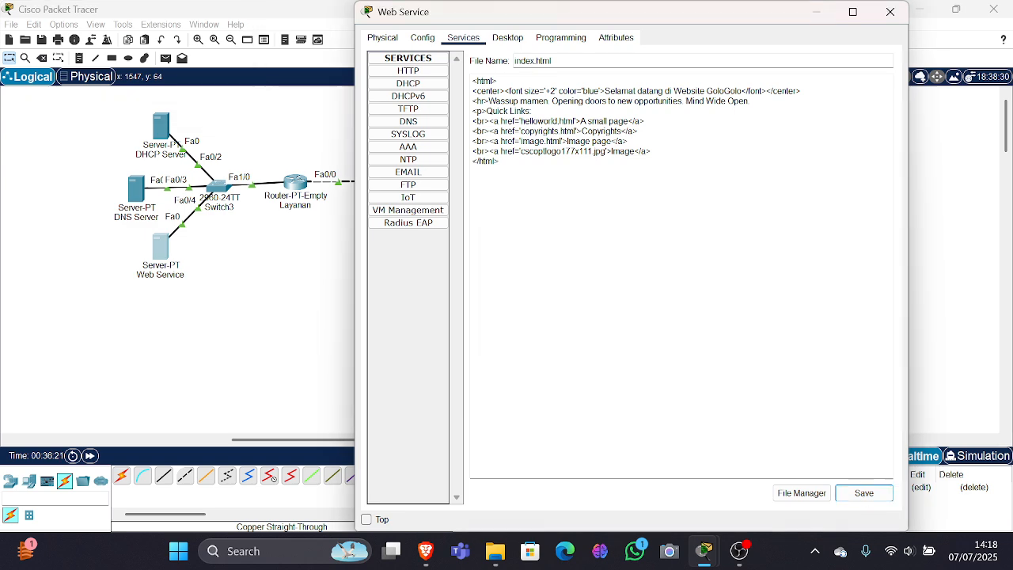
pyautogui.click(500, 40)
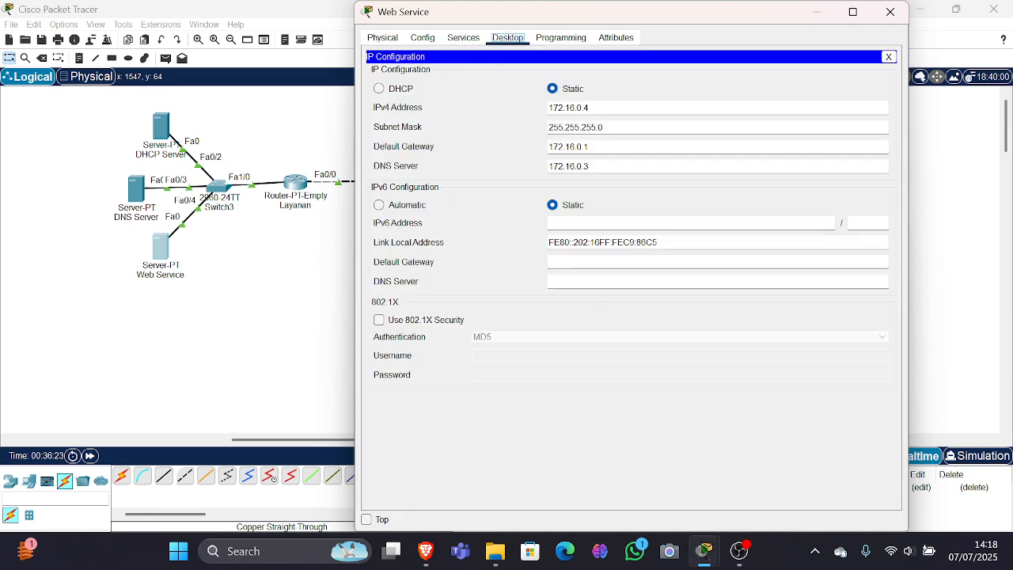
pyautogui.click(891, 12)
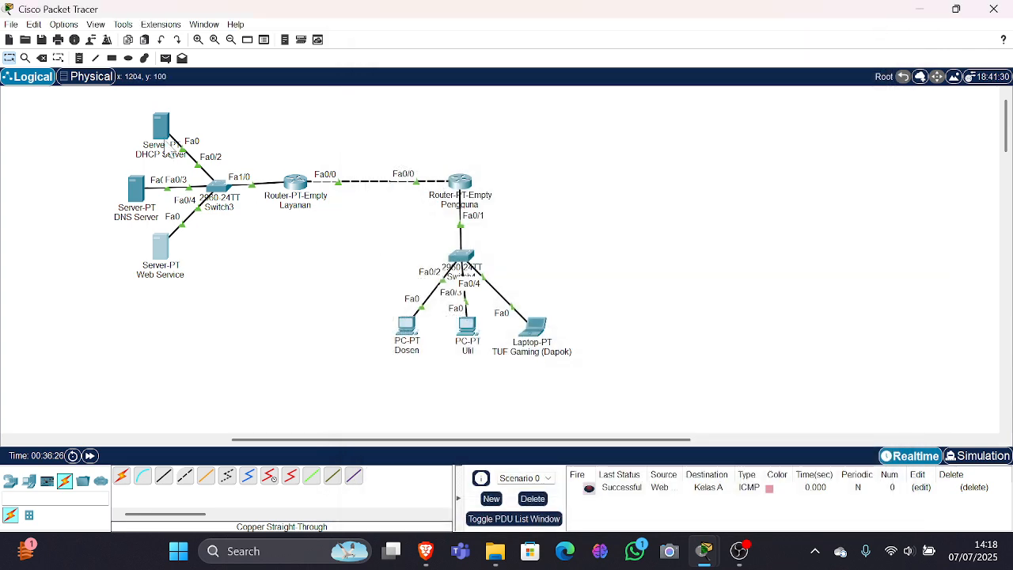
# - Enter the configuration of interface fa1/0 in the Pengguna router's command line
pyautogui.click(460, 183)
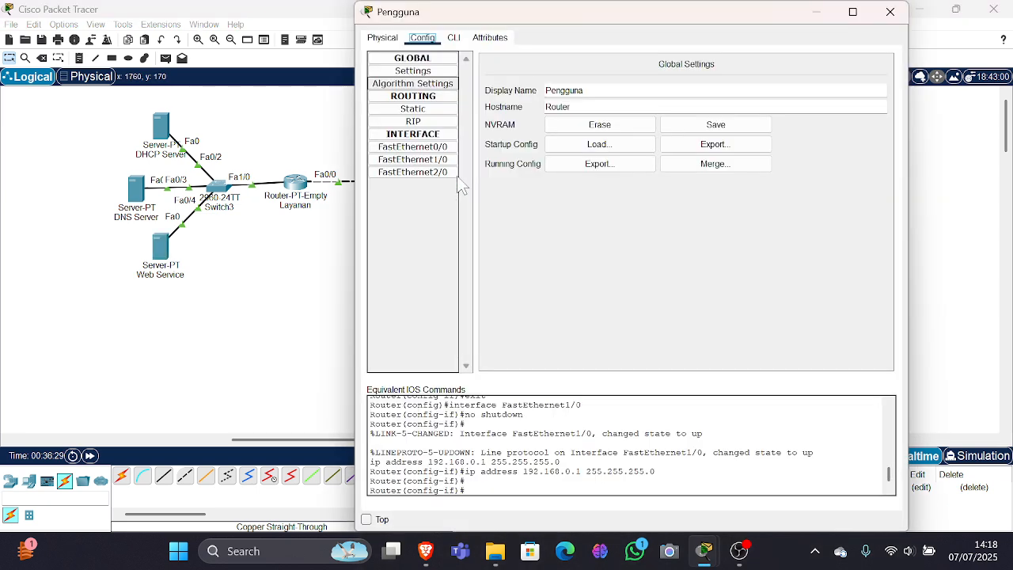
pyautogui.click(453, 37)
pyautogui.moveTo(536, 14); pyautogui.dragTo(739, 15)
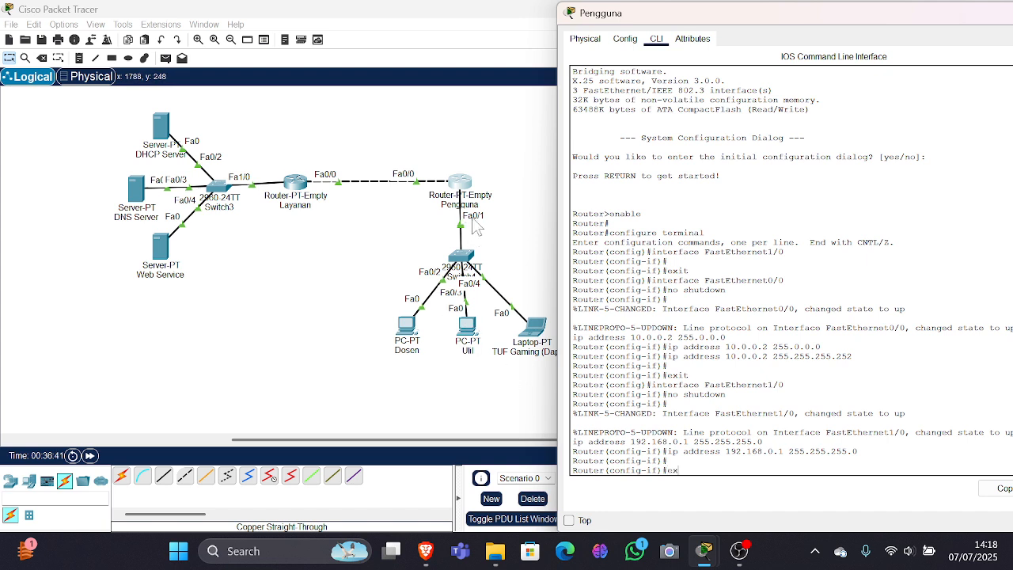
pyautogui.press('Return')
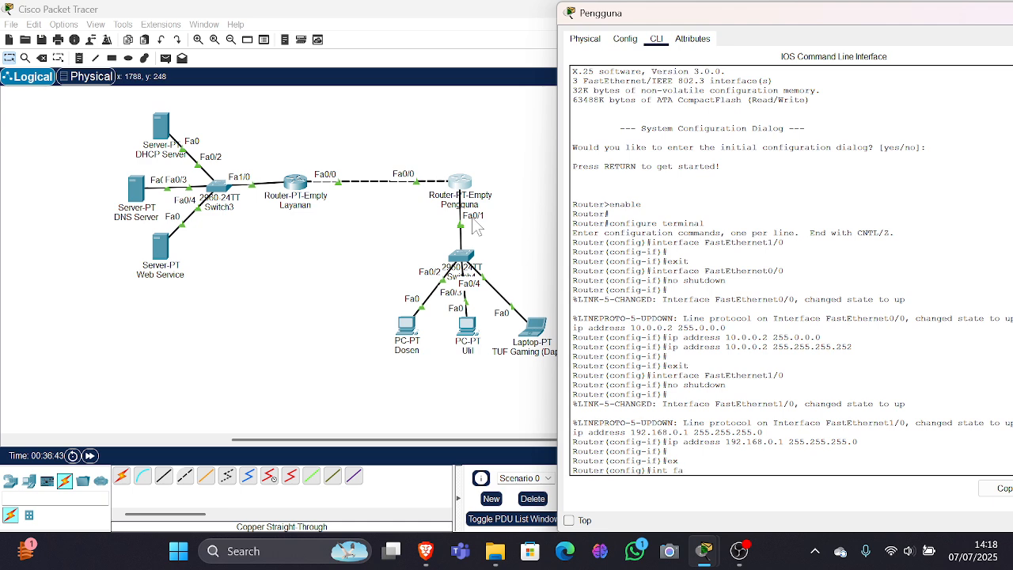
pyautogui.press('Return')
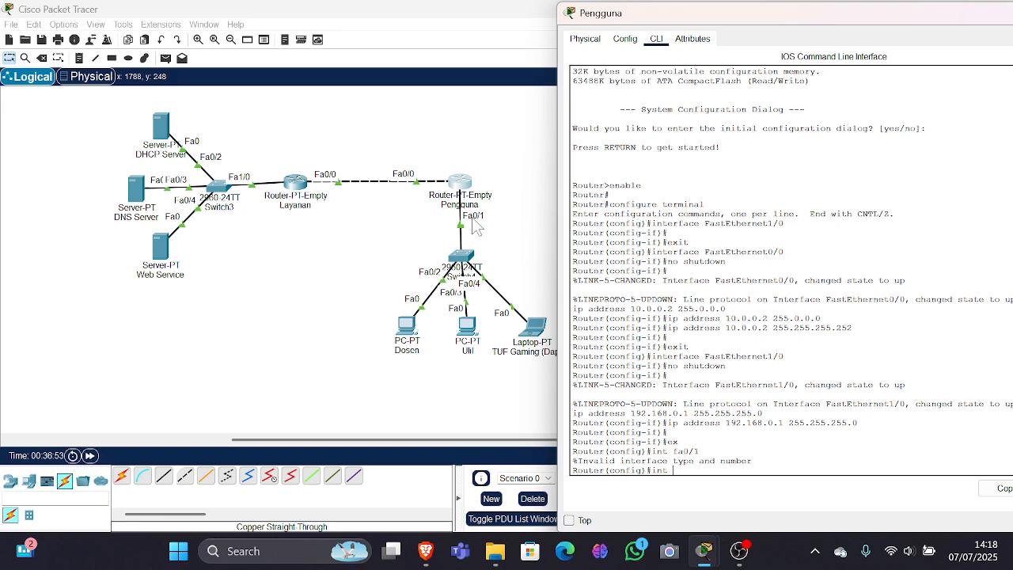
pyautogui.write('0')
pyautogui.press('Return')
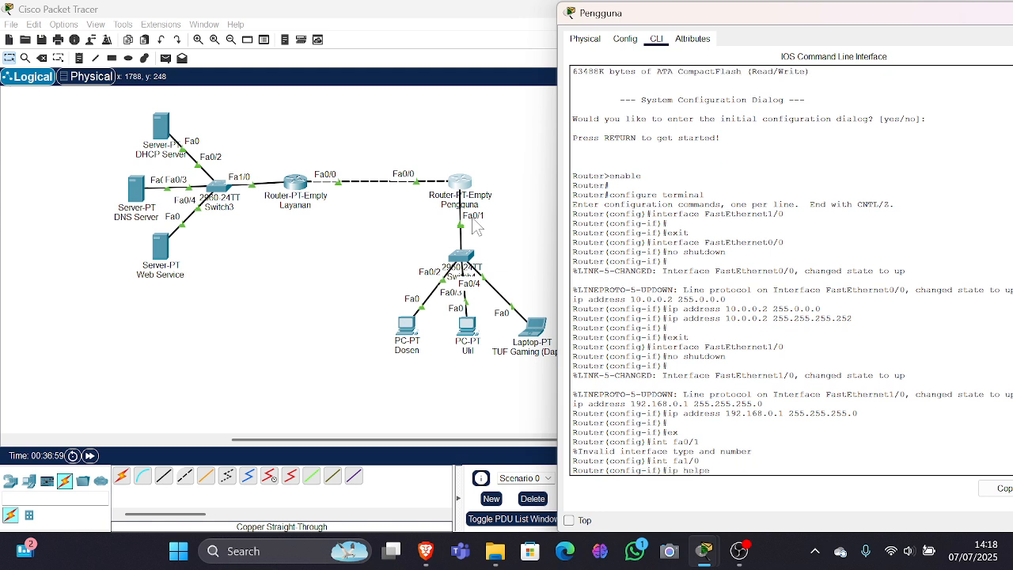
# - Set the IP helper address of the Pengguna router's fa1/0 interface to 172.16.0.2 and close the router's window
pyautogui.write('r')
pyautogui.press('Tab')
pyautogui.press('Tab')
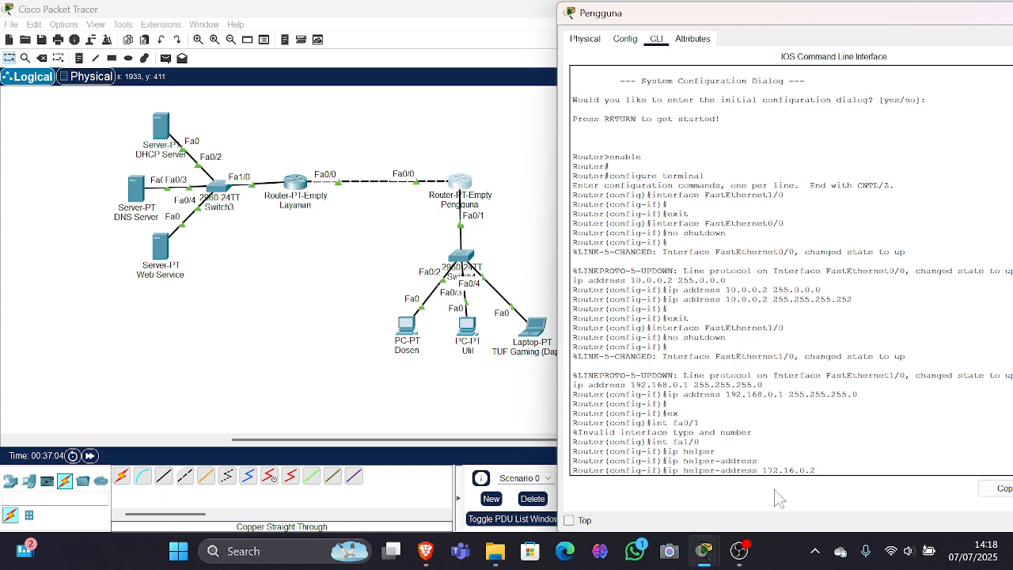
pyautogui.moveTo(816, 469); pyautogui.dragTo(762, 469)
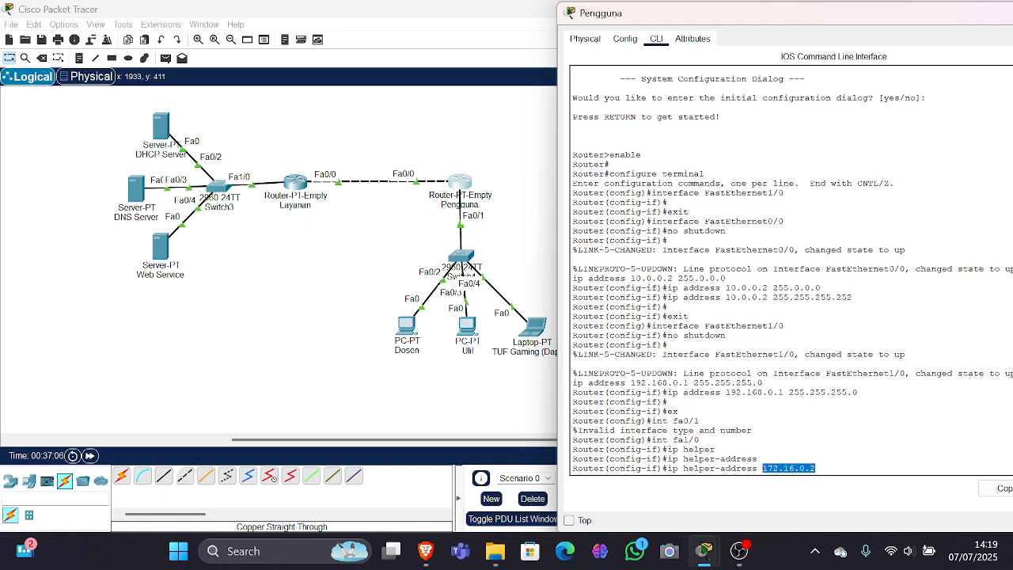
pyautogui.click(821, 468)
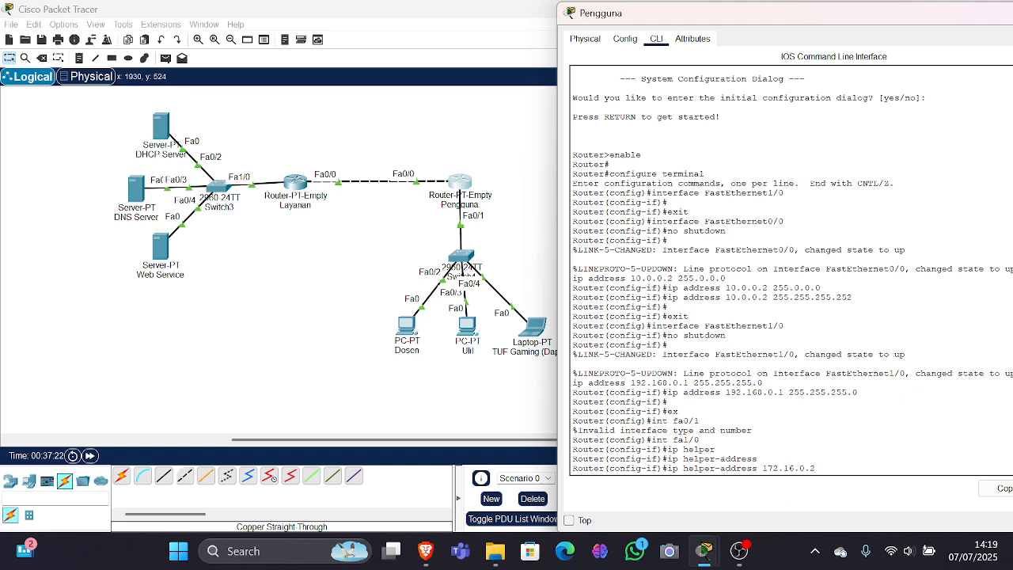
pyautogui.press('Return')
pyautogui.moveTo(924, 13); pyautogui.dragTo(748, 18)
pyautogui.click(909, 20)
# - Switch the Dosen PC's IP configuration to DHCP and close its window
pyautogui.click(406, 327)
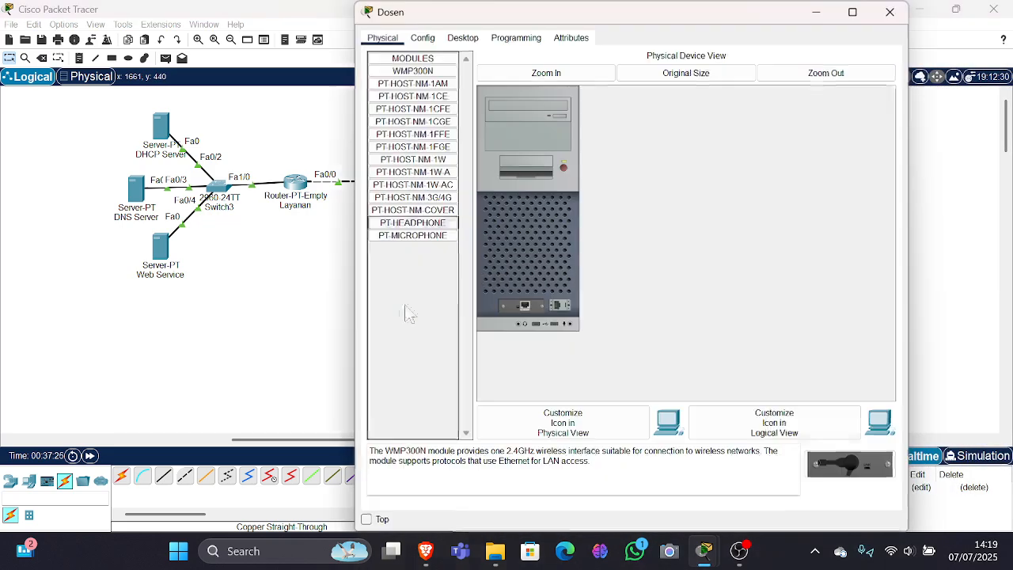
pyautogui.click(422, 38)
pyautogui.click(463, 37)
pyautogui.click(420, 79)
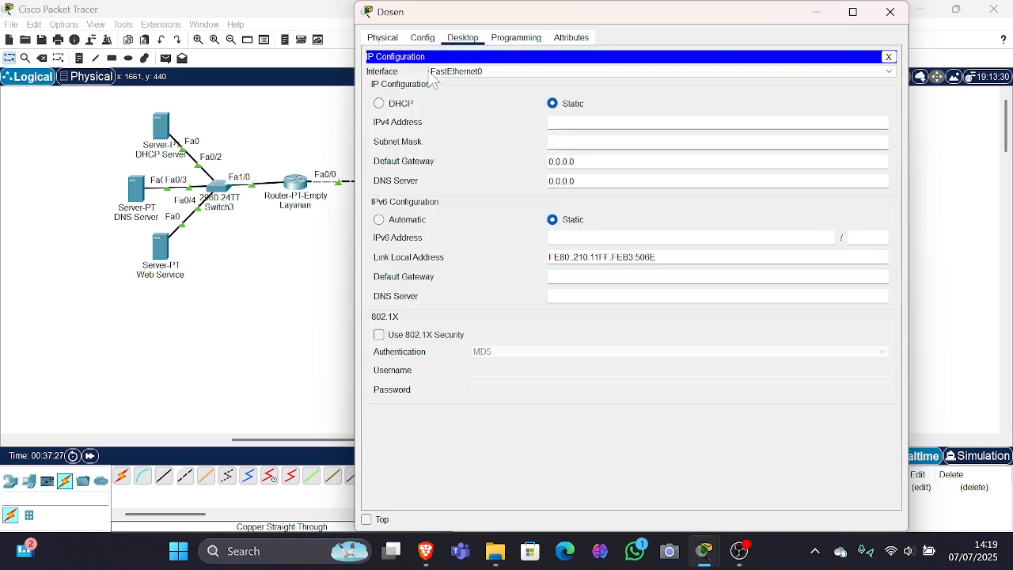
pyautogui.click(379, 103)
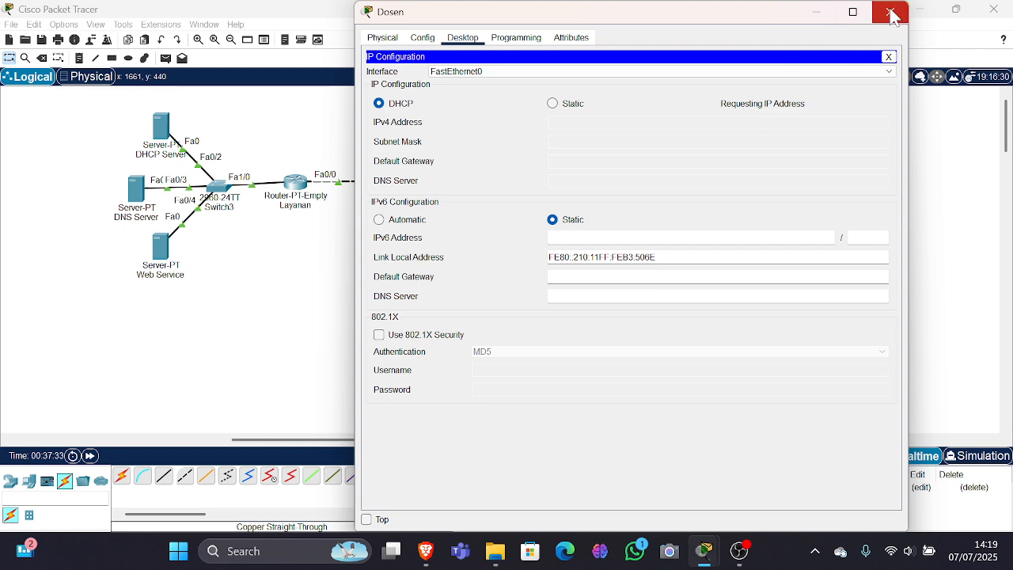
pyautogui.click(892, 13)
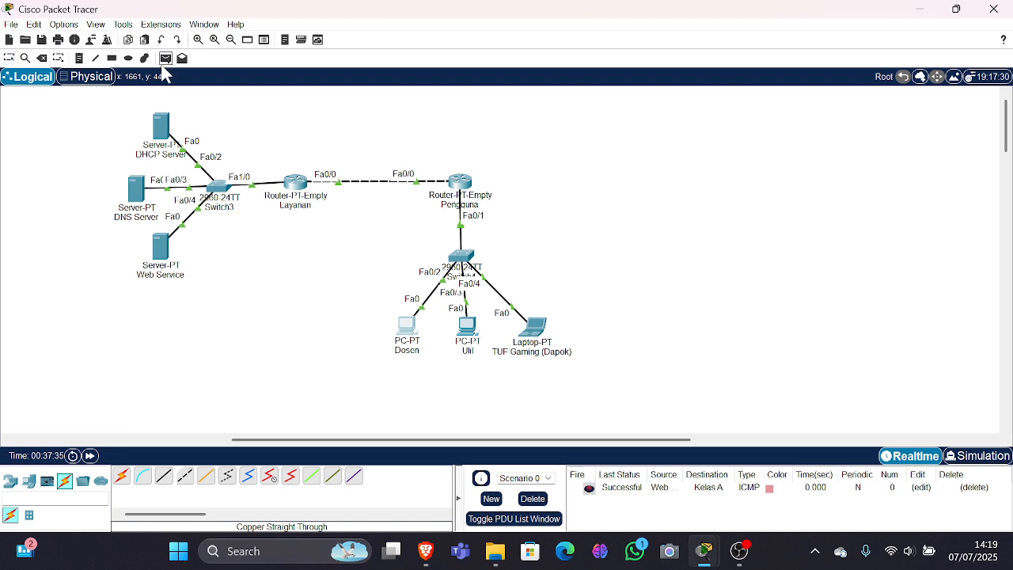
# - Send a simple PDU from the DHCP Server to the Layanan router, and clear the scenario's PDU list
pyautogui.click(165, 128)
pyautogui.click(295, 184)
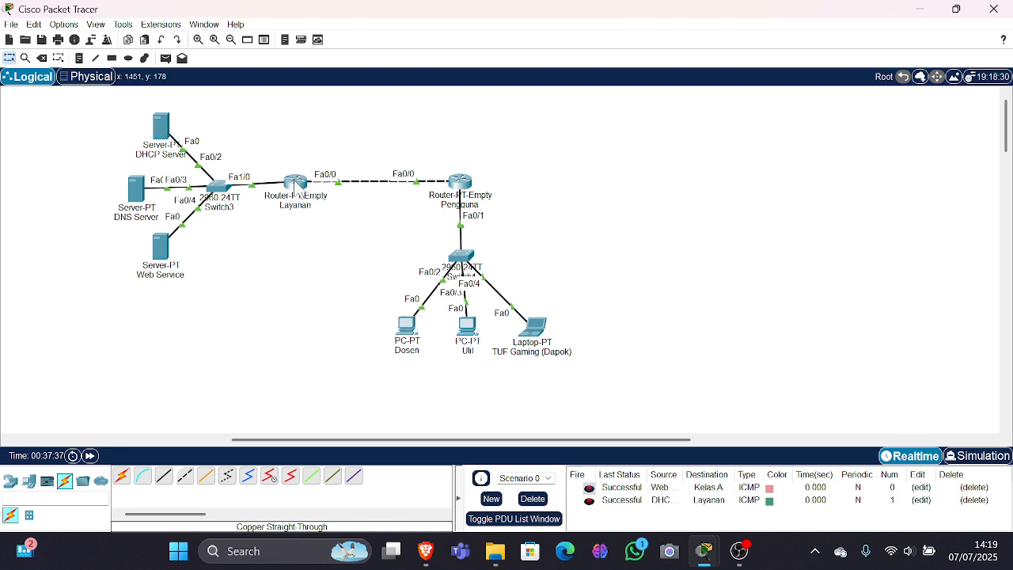
pyautogui.click(533, 499)
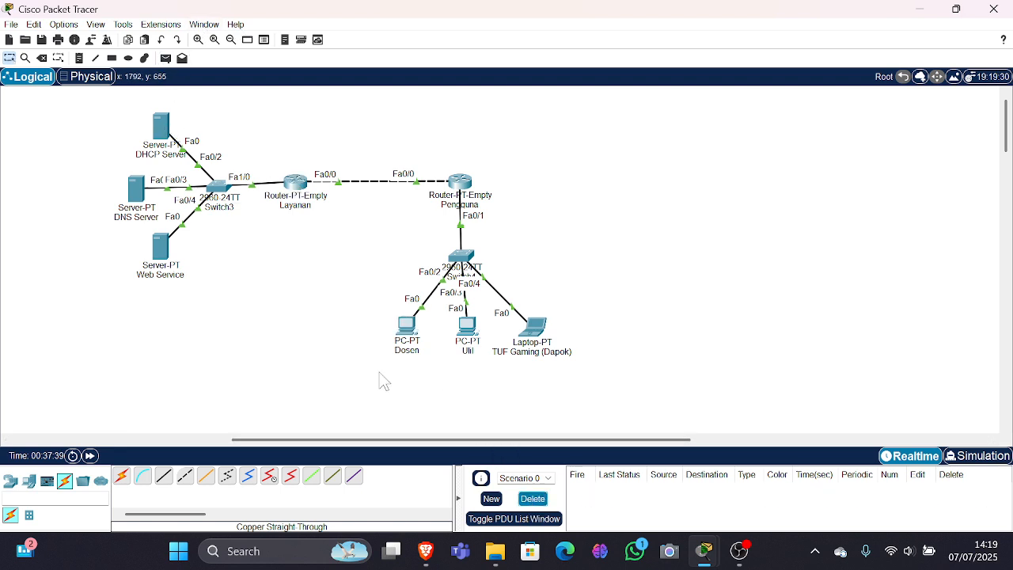
# - Test the connection from the DHCP Server to the Pengguna router with a simple PDU
pyautogui.click(165, 58)
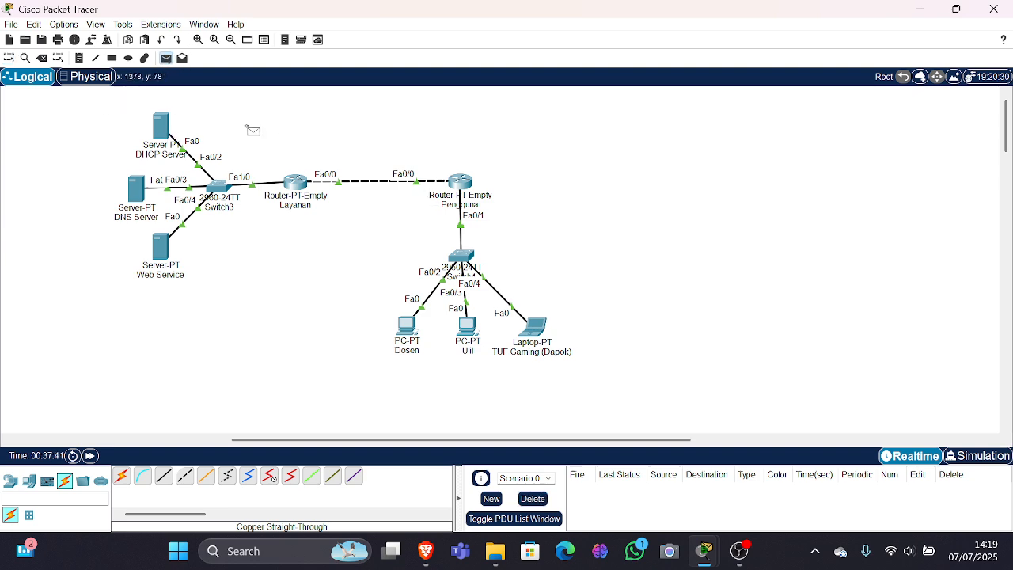
pyautogui.click(161, 126)
pyautogui.click(460, 182)
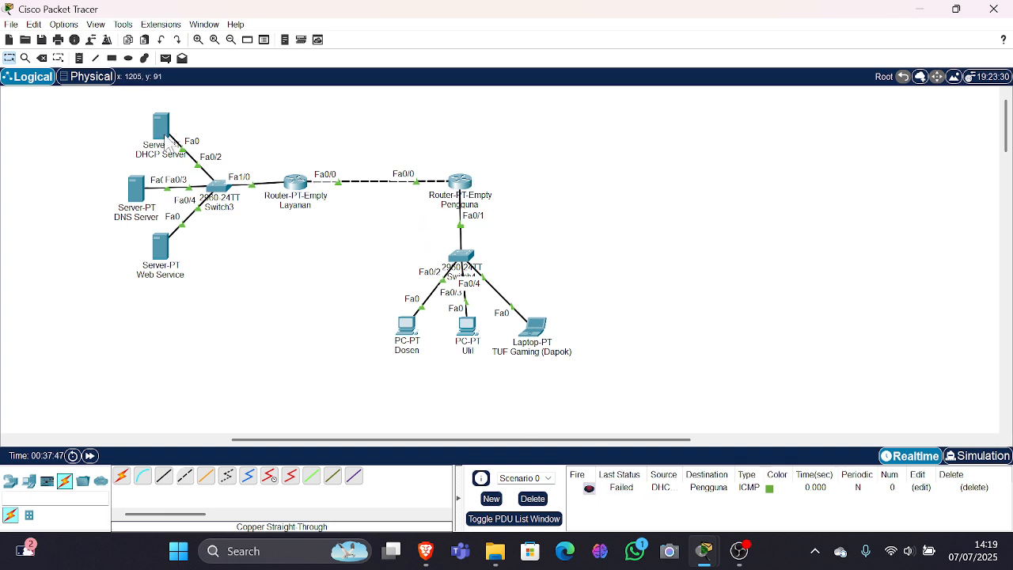
# - Add networks 10.0.0.0 and 192.168.0.0 to the Pengguna router's RIP routing and close its window
pyautogui.click(467, 187)
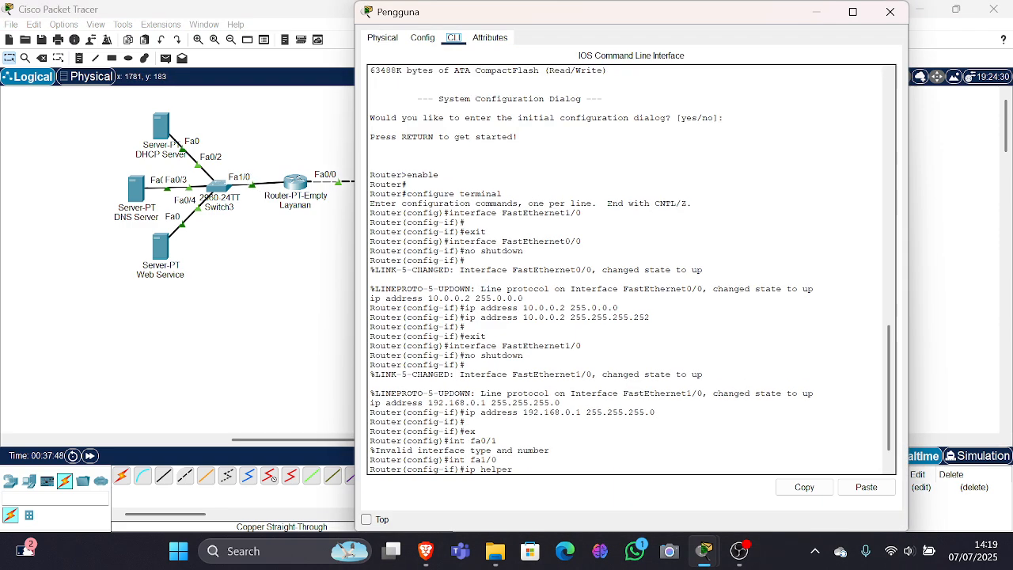
pyautogui.click(423, 38)
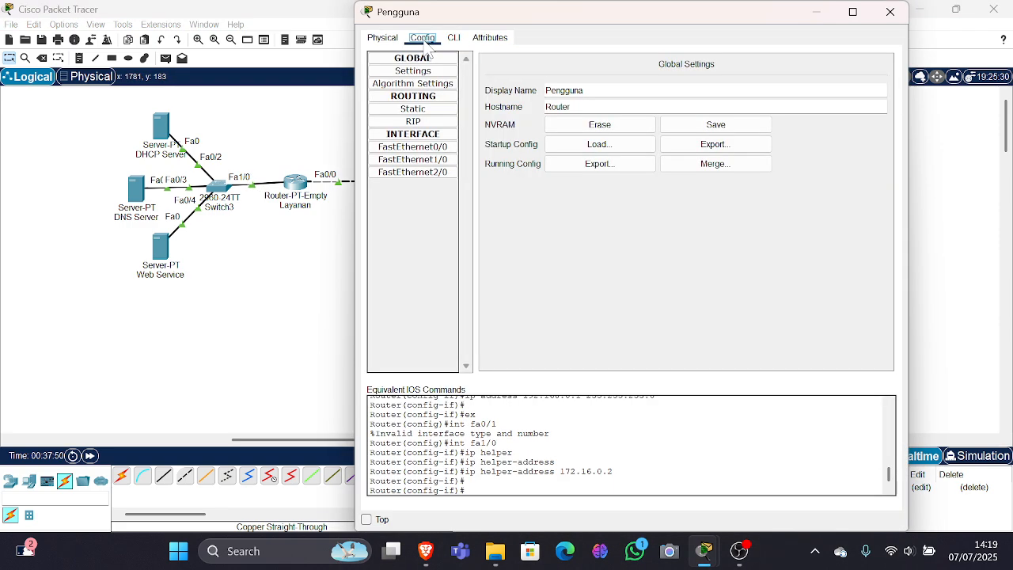
pyautogui.click(448, 122)
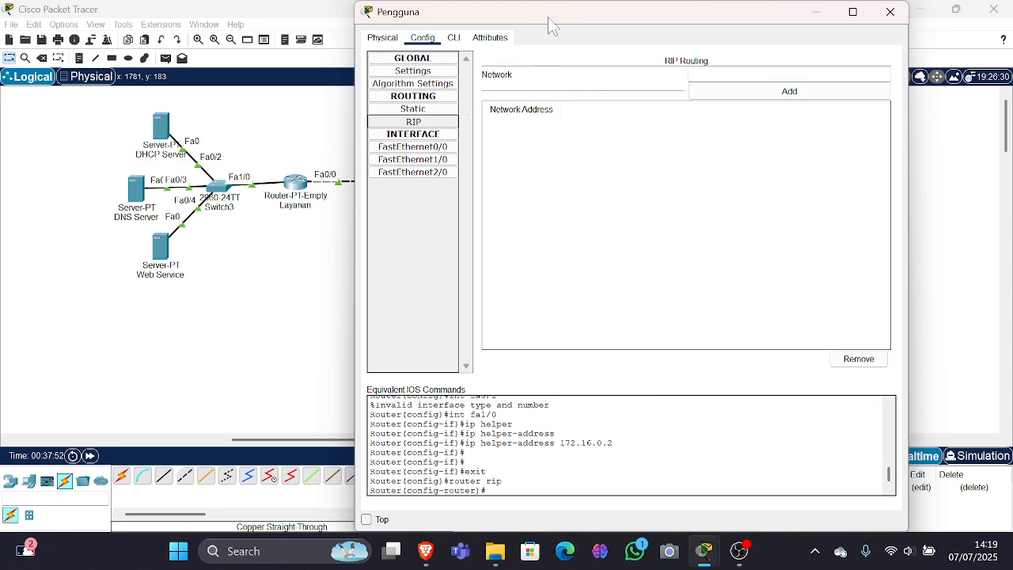
pyautogui.moveTo(551, 16); pyautogui.dragTo(645, 17)
pyautogui.click(844, 75)
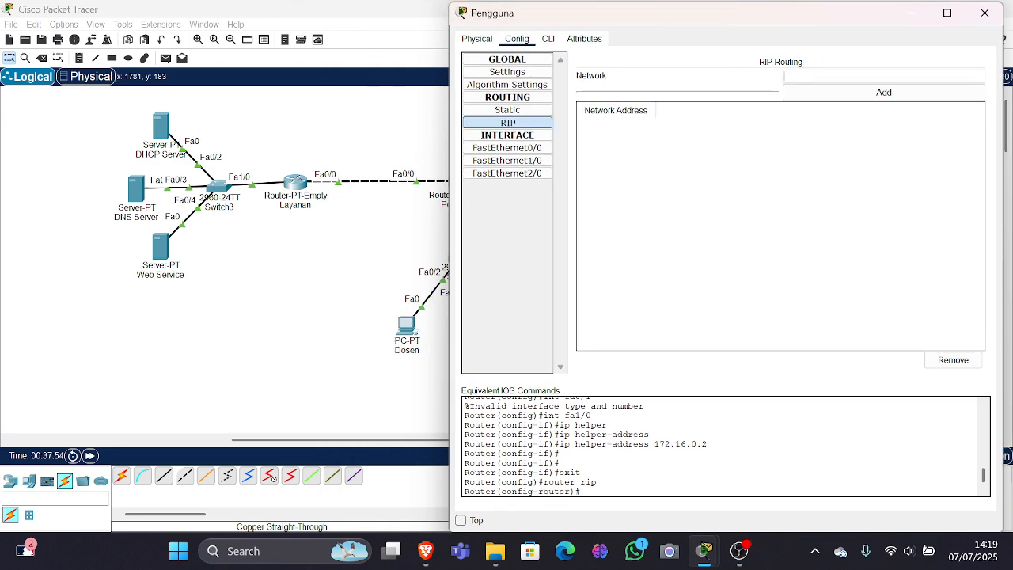
pyautogui.write('192.168.0.')
pyautogui.click(851, 95)
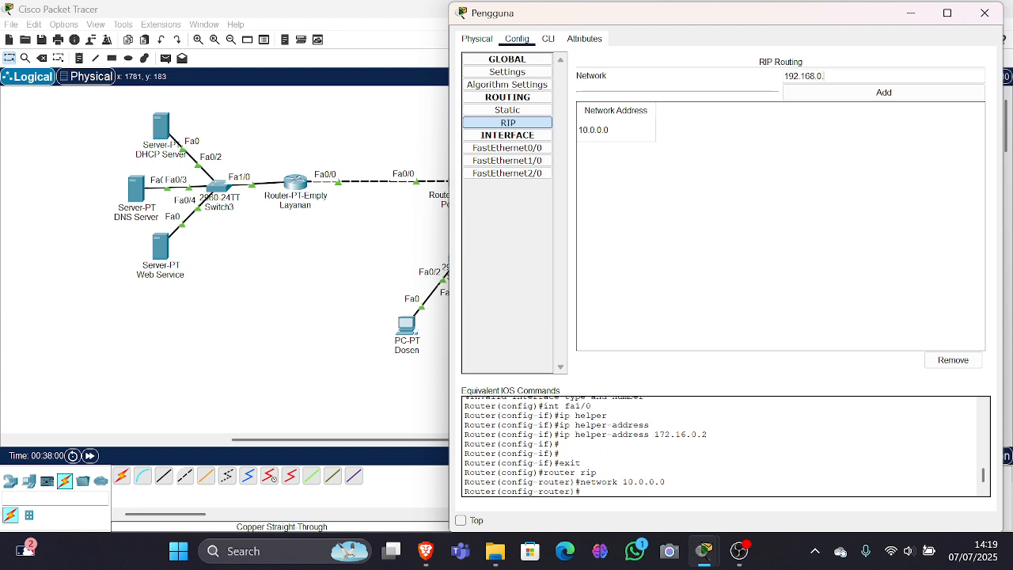
pyautogui.click(891, 95)
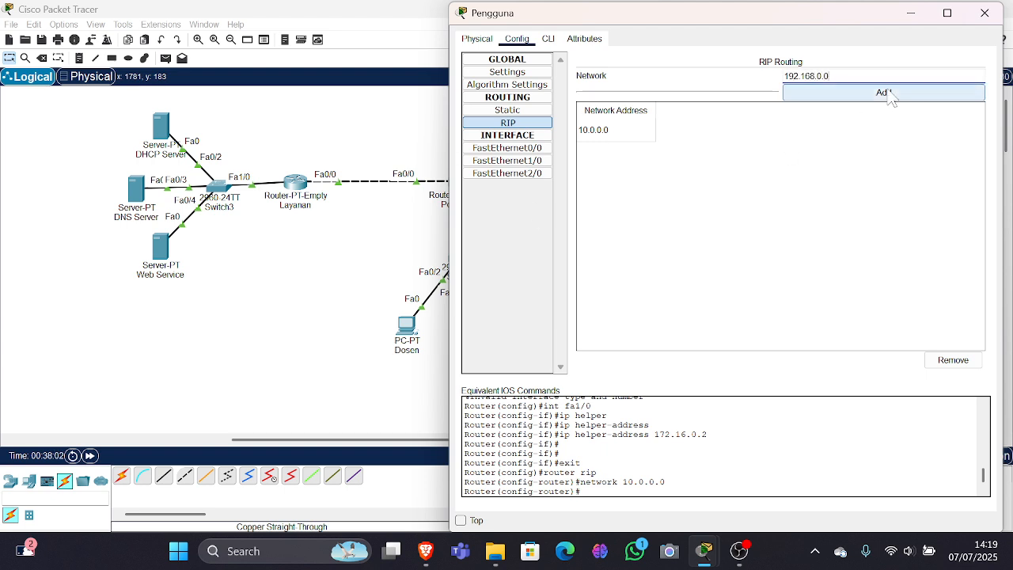
pyautogui.click(985, 12)
# - Retest the DHCP Server's connection to the Pengguna router with a simple PDU, and clear the PDU list
pyautogui.click(162, 125)
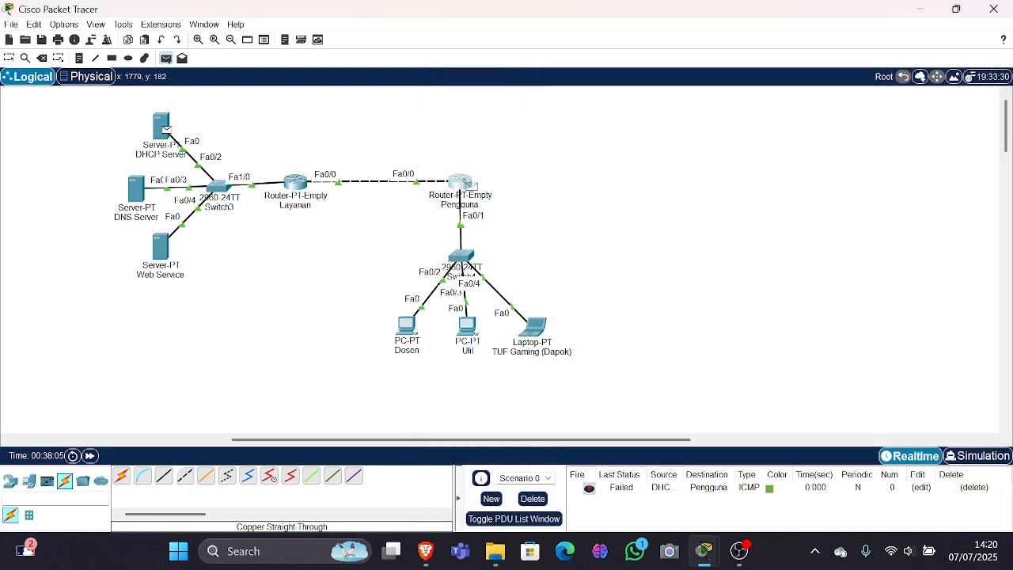
pyautogui.click(460, 182)
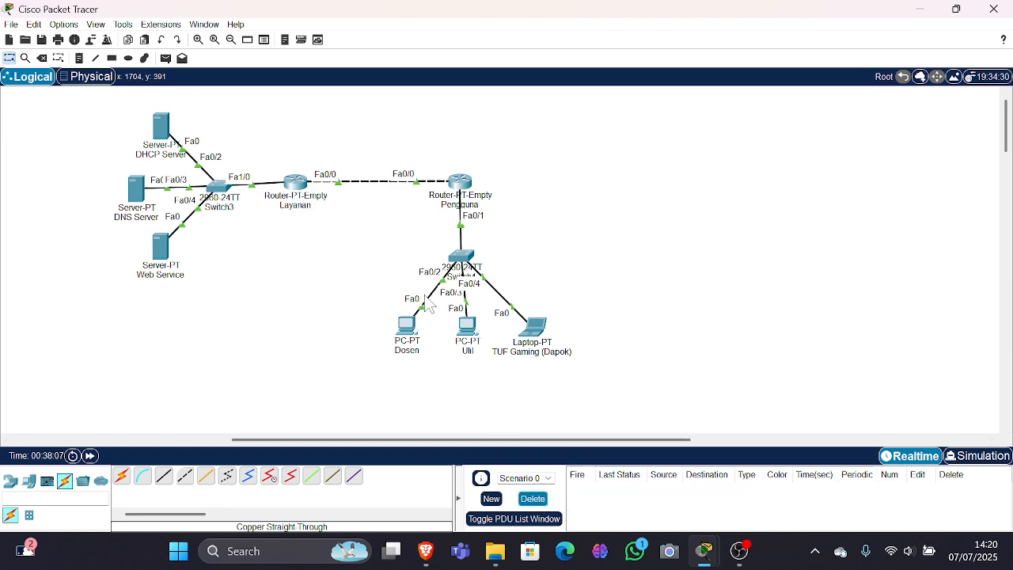
# - Request a new address for the Dosen PC by switching its IP configuration to static and back to DHCP
pyautogui.click(407, 326)
pyautogui.click(431, 92)
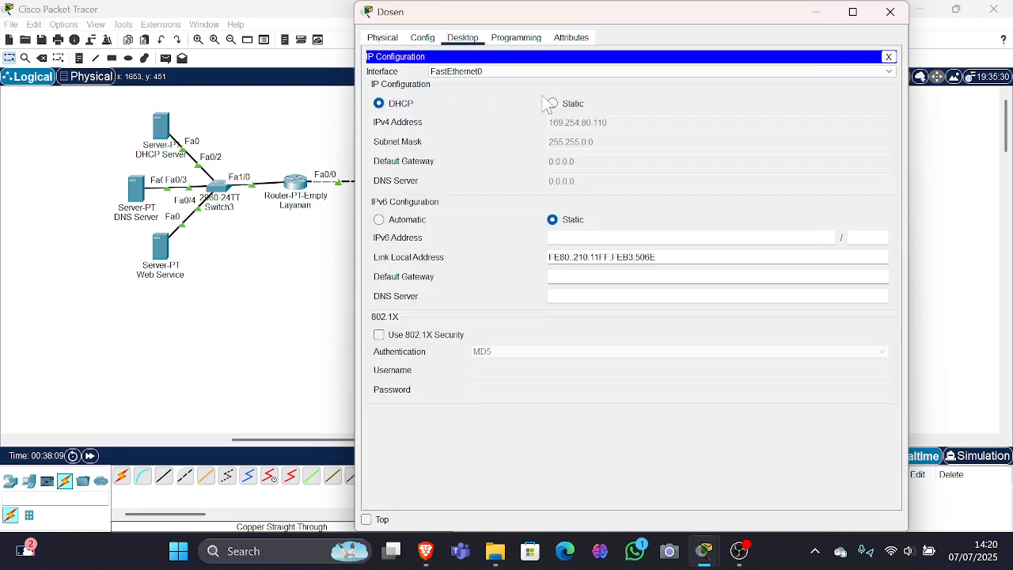
pyautogui.click(553, 103)
pyautogui.click(392, 103)
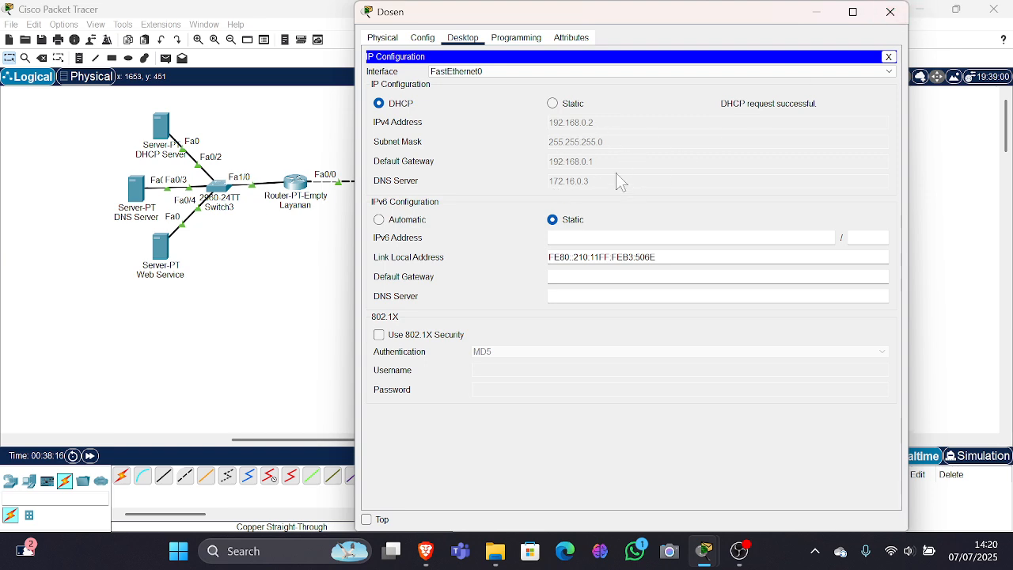
pyautogui.click(889, 12)
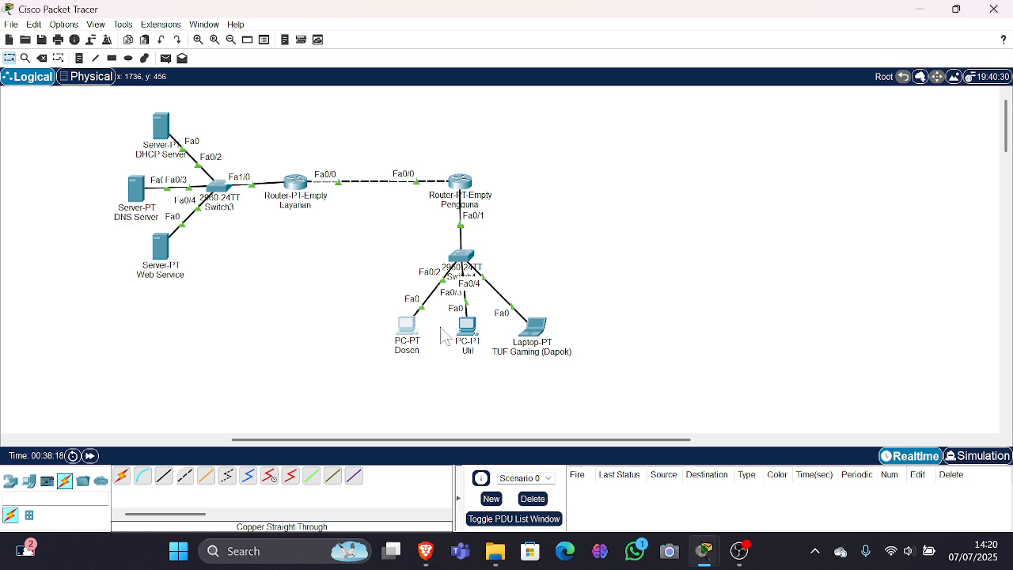
# - Set the IP configuration of the PC beside Dosen to DHCP and close its window
pyautogui.click(468, 327)
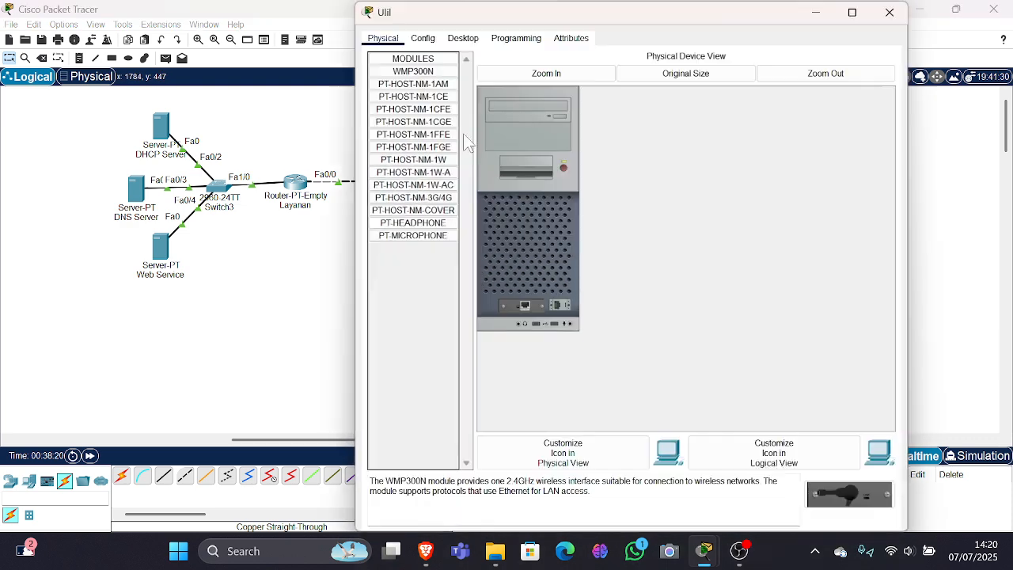
pyautogui.click(425, 38)
pyautogui.click(462, 37)
pyautogui.click(426, 78)
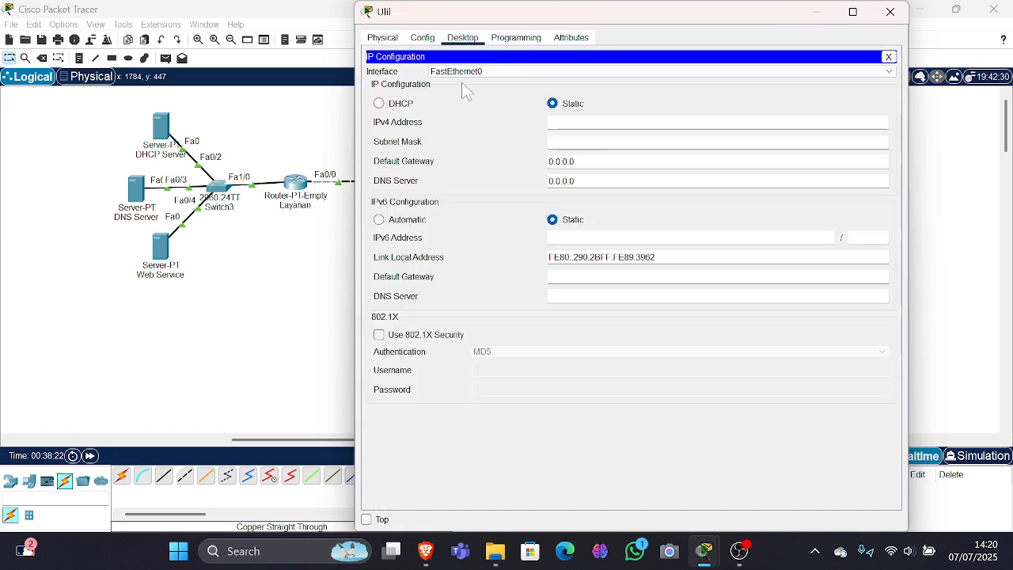
pyautogui.click(384, 104)
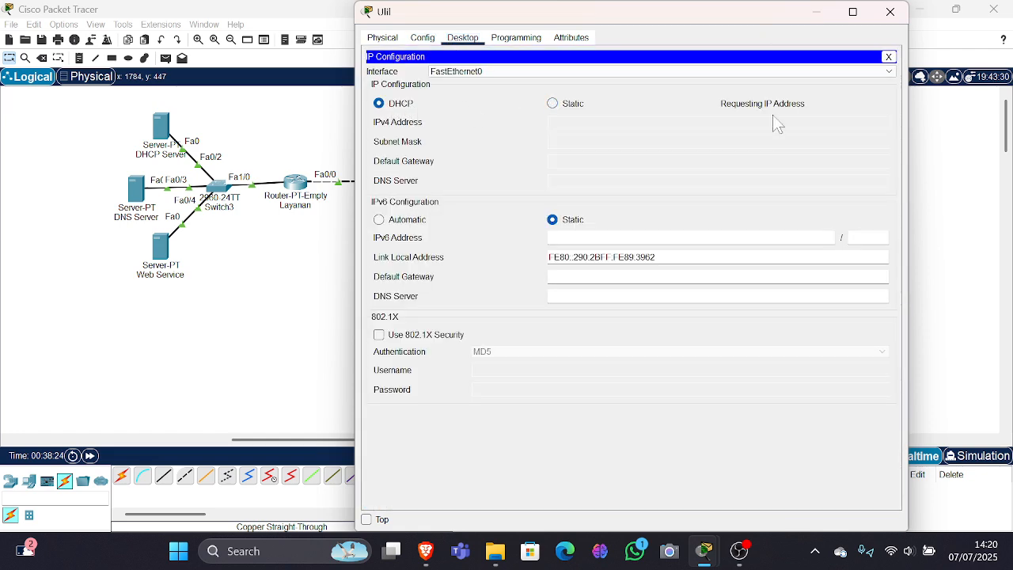
pyautogui.click(890, 11)
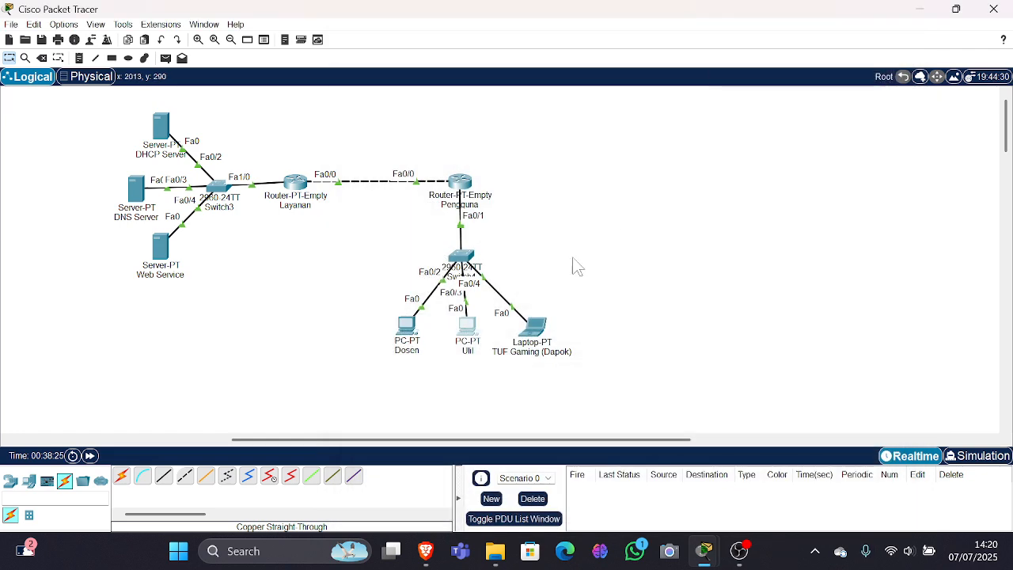
# - Set the TUF Gaming laptop's IP configuration to DHCP and close the configuration tool
pyautogui.click(535, 326)
pyautogui.click(424, 38)
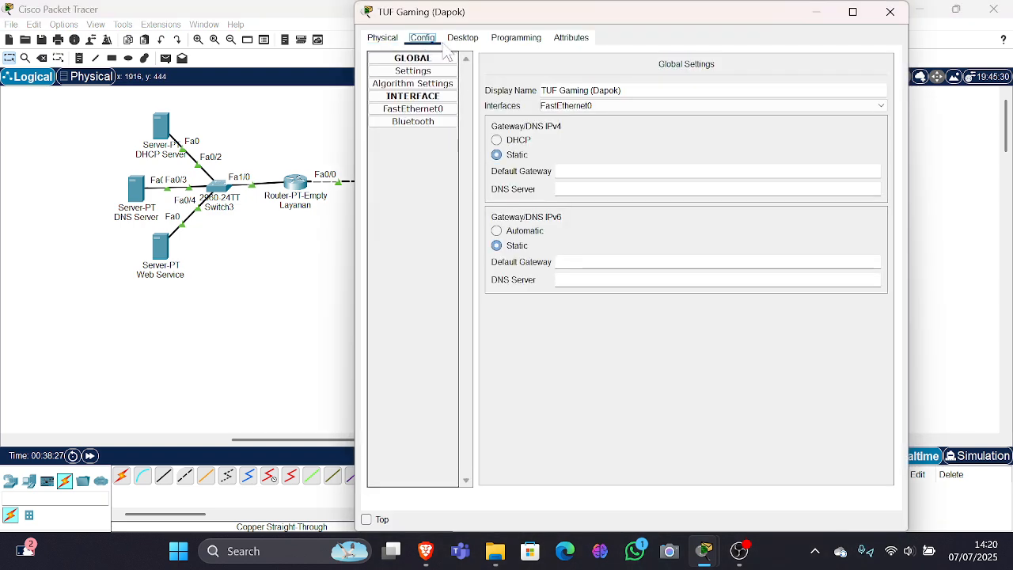
pyautogui.click(463, 38)
pyautogui.click(407, 89)
pyautogui.click(388, 103)
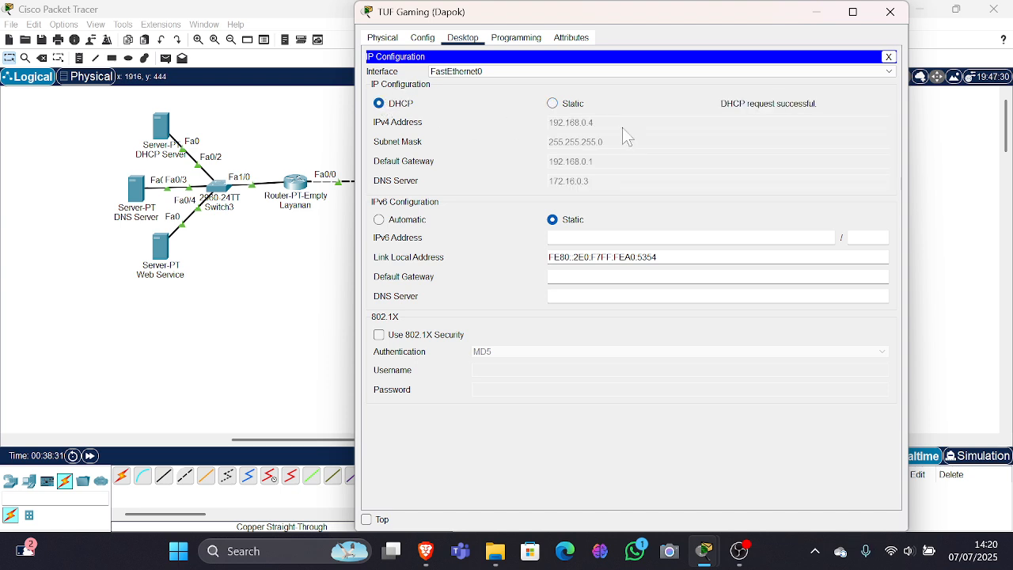
pyautogui.click(889, 58)
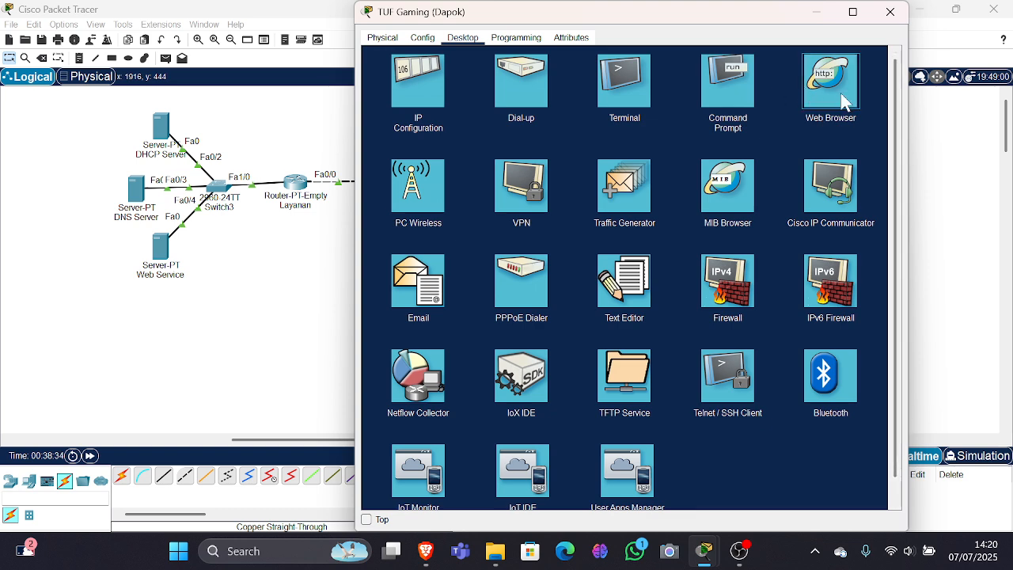
# - Load gologolo.com in the TUF Gaming laptop's web browser, retrying the request until the page opens
pyautogui.click(843, 85)
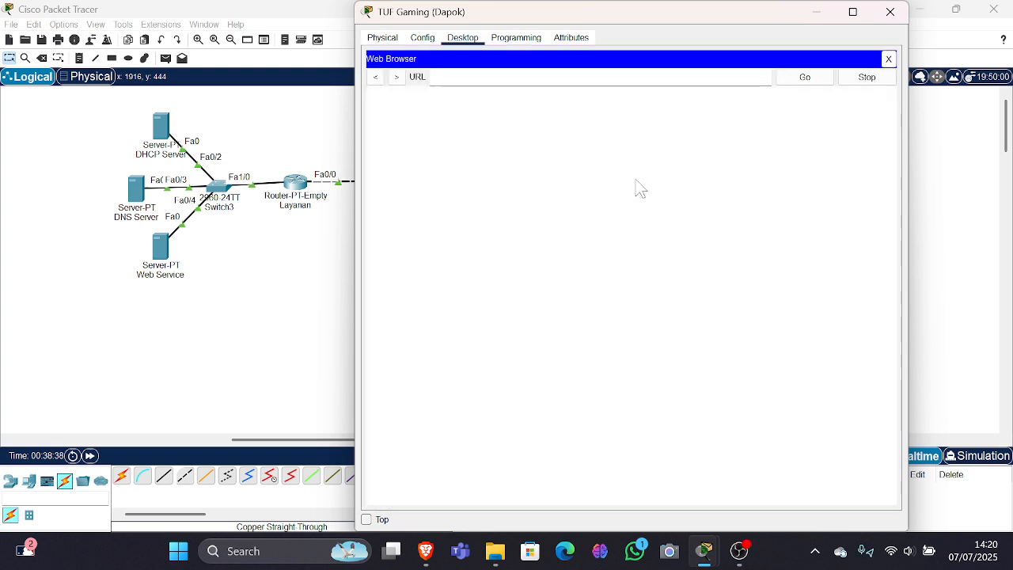
pyautogui.click(550, 77)
pyautogui.write('gologolo.com')
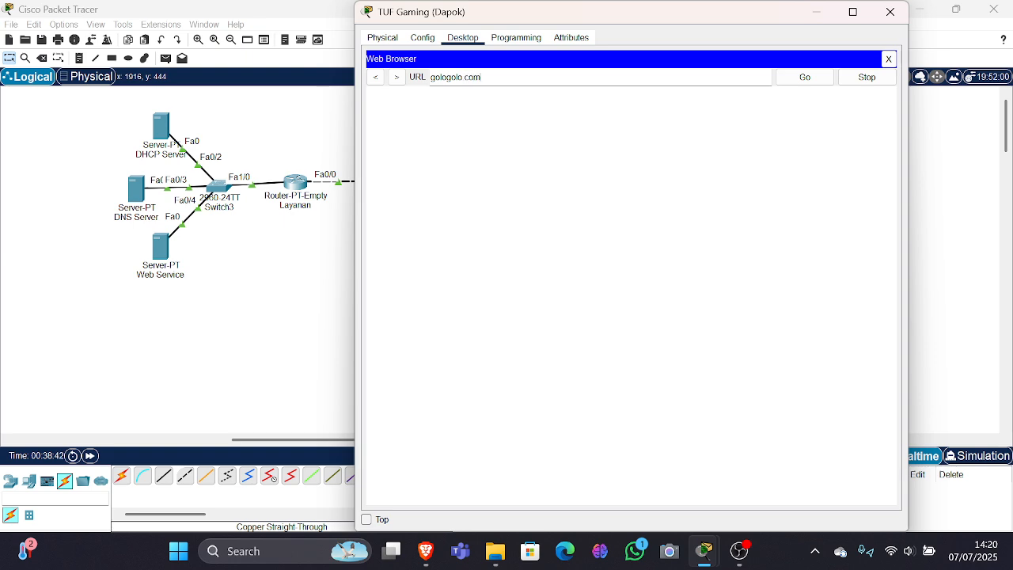
pyautogui.click(796, 80)
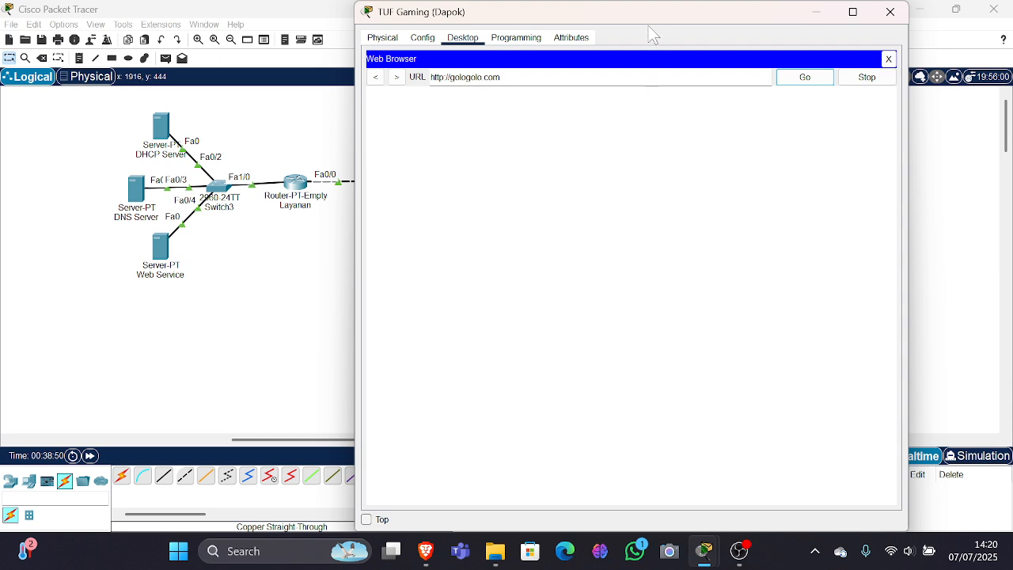
pyautogui.moveTo(638, 18); pyautogui.dragTo(675, 21)
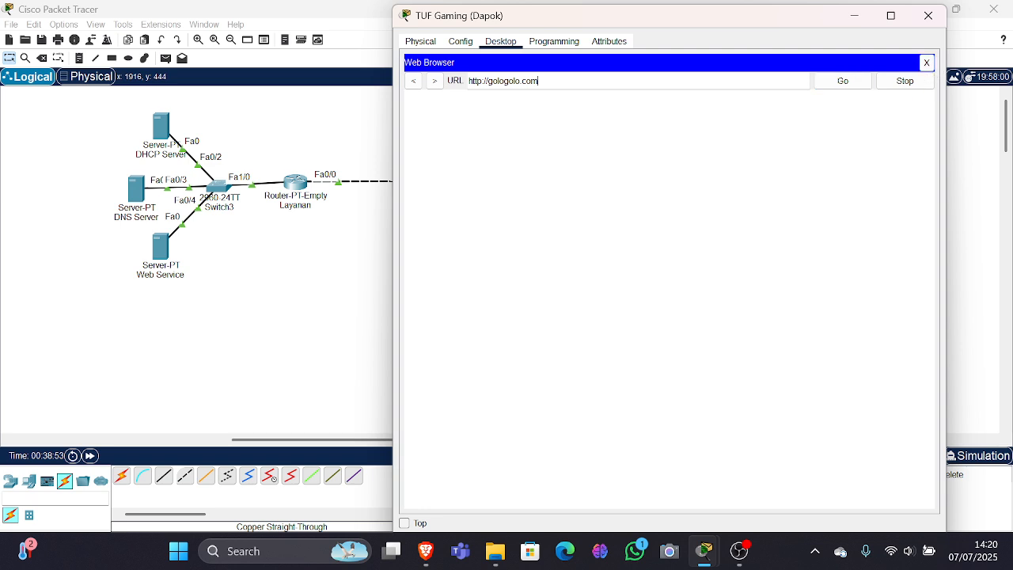
pyautogui.click(827, 81)
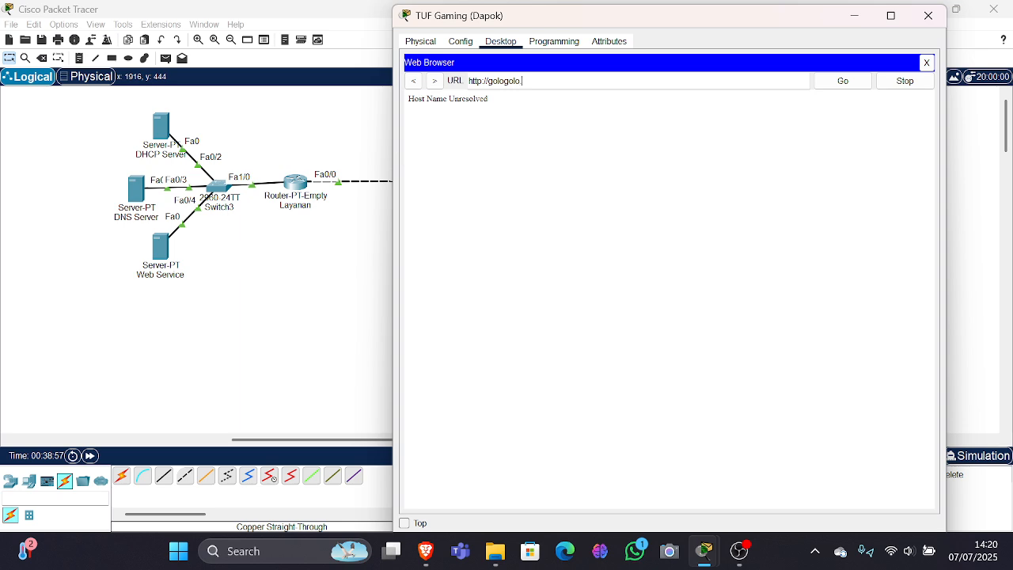
pyautogui.click(844, 82)
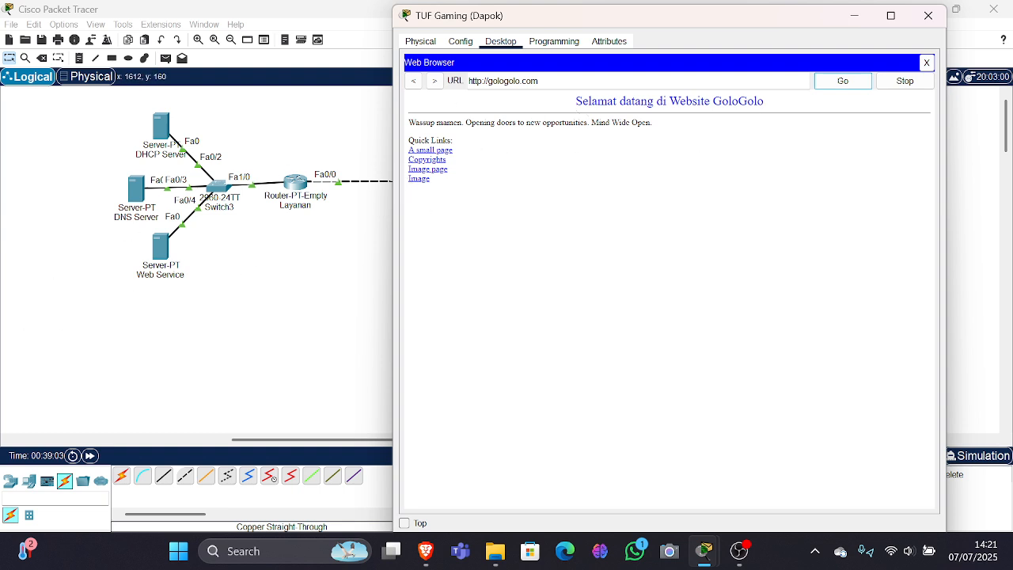
# - Highlight the web page's heading, move the laptop window aside to view the topology, and close it
pyautogui.moveTo(576, 101); pyautogui.dragTo(776, 101)
pyautogui.click(740, 139)
pyautogui.moveTo(625, 19); pyautogui.dragTo(839, 38)
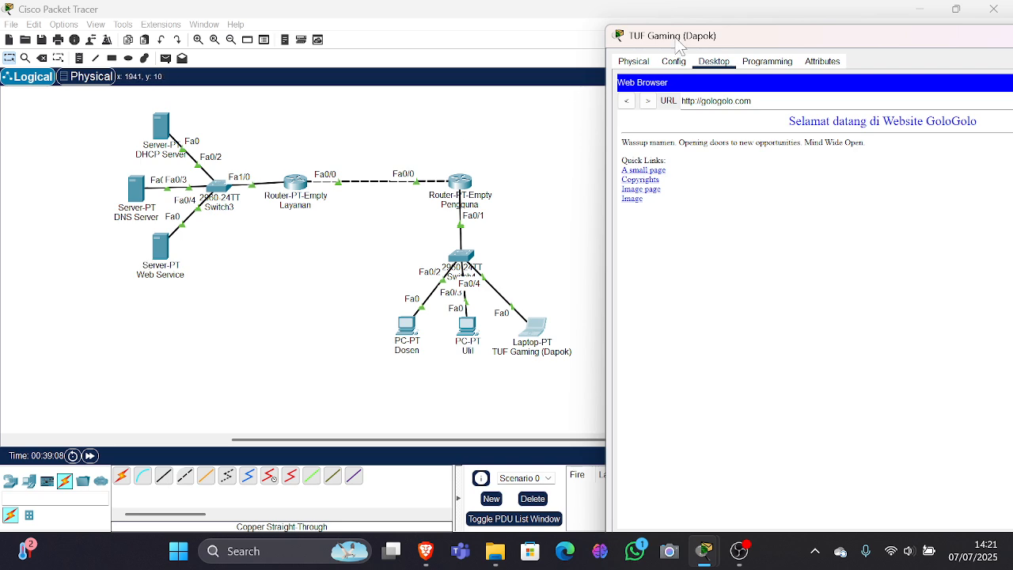
pyautogui.moveTo(679, 47); pyautogui.dragTo(394, 19)
pyautogui.click(871, 9)
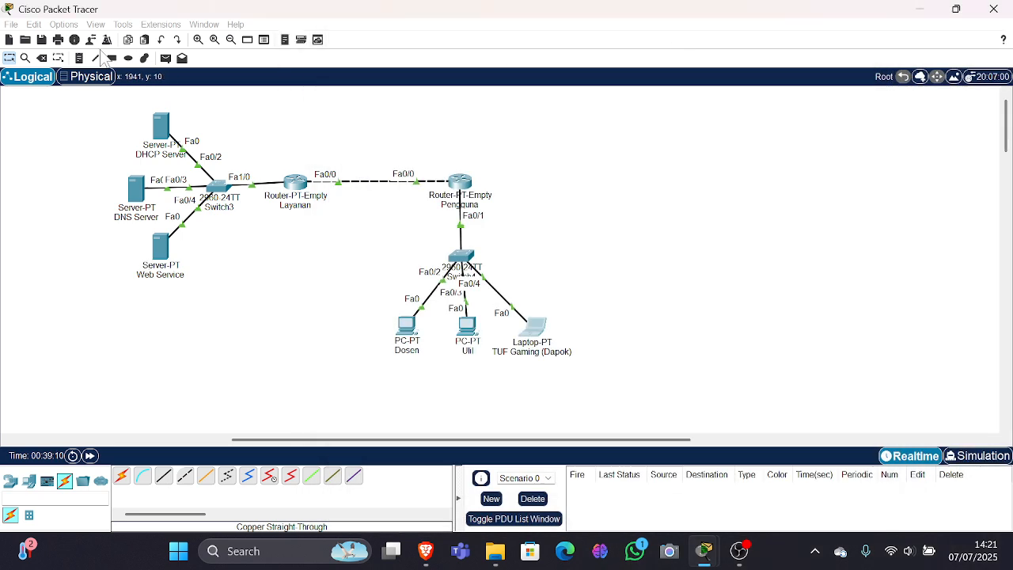
# - Test the connection from the TUF Gaming laptop to the Web Service server with a simple PDU
pyautogui.click(166, 57)
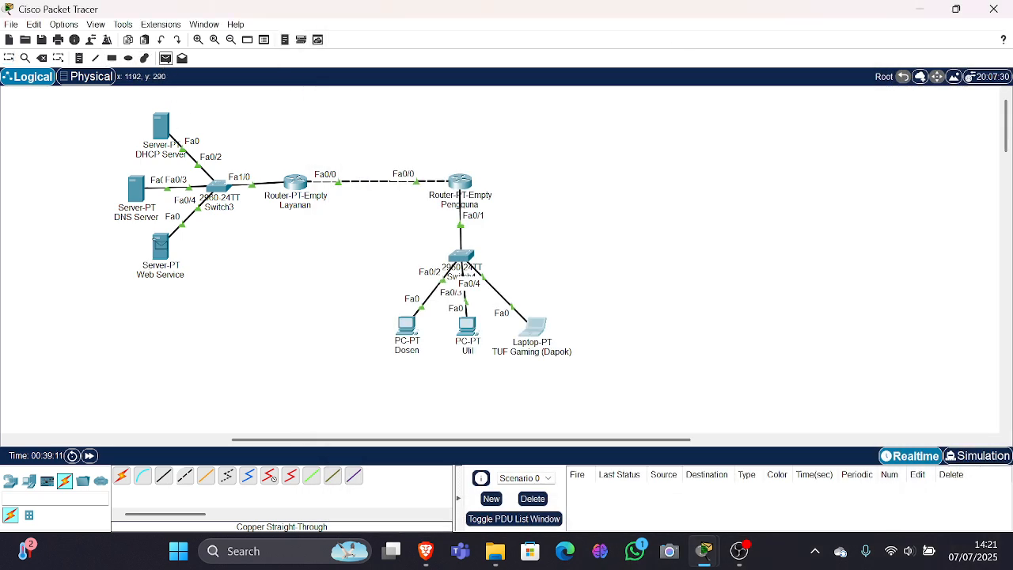
pyautogui.click(526, 328)
pyautogui.click(170, 258)
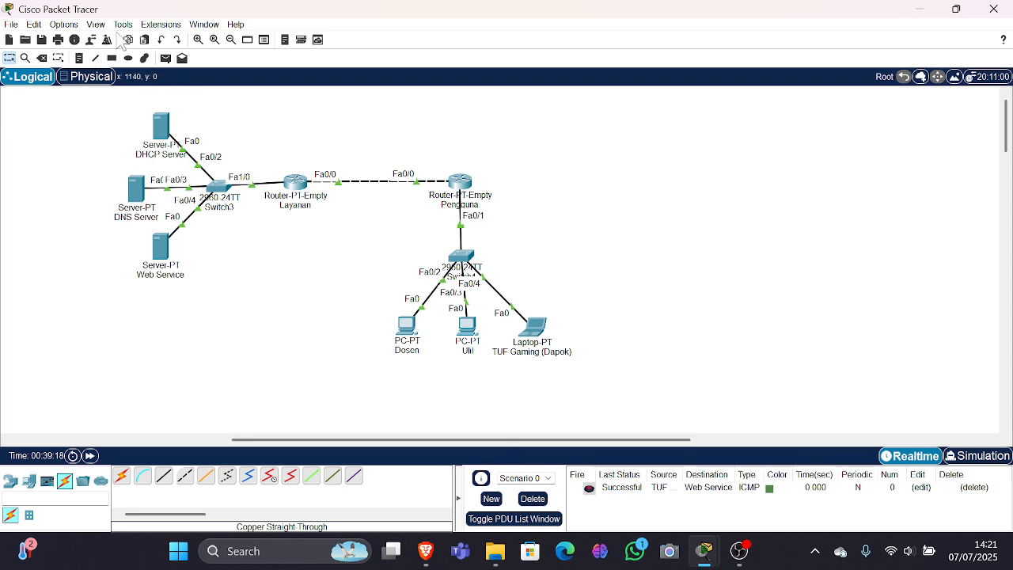
# - Add the note 10.0.0.0/30 above the link between the routers and 192.168.0.0/24 beside the Pengguna router's switch
pyautogui.click(79, 58)
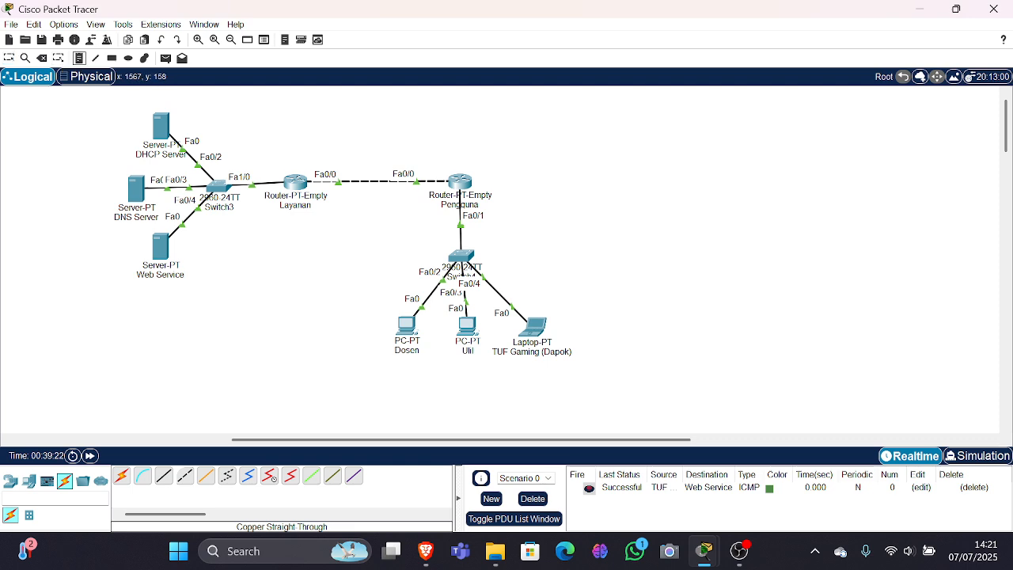
pyautogui.click(353, 160)
pyautogui.write('10')
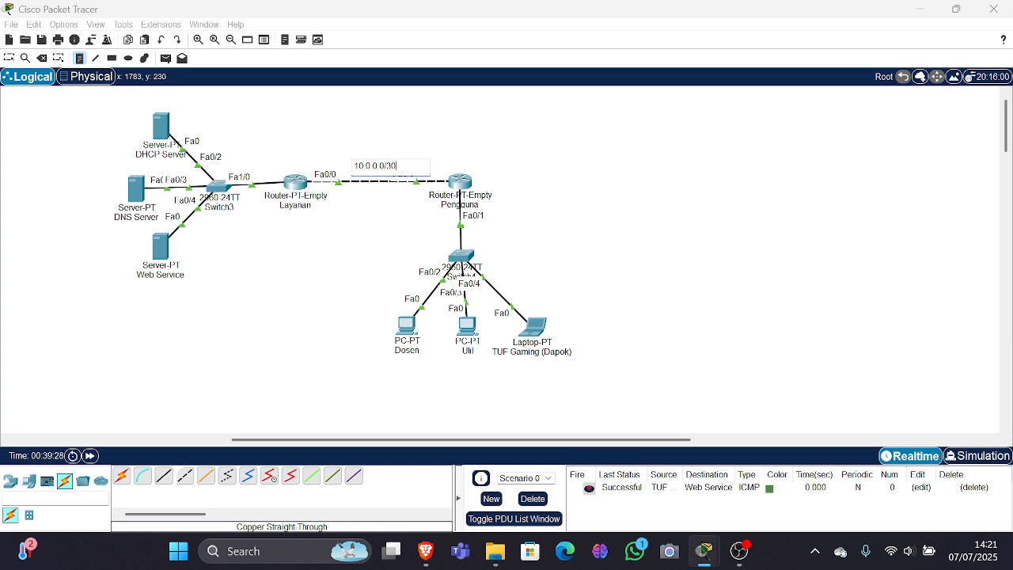
pyautogui.write('.0.0.0/30')
pyautogui.click(474, 236)
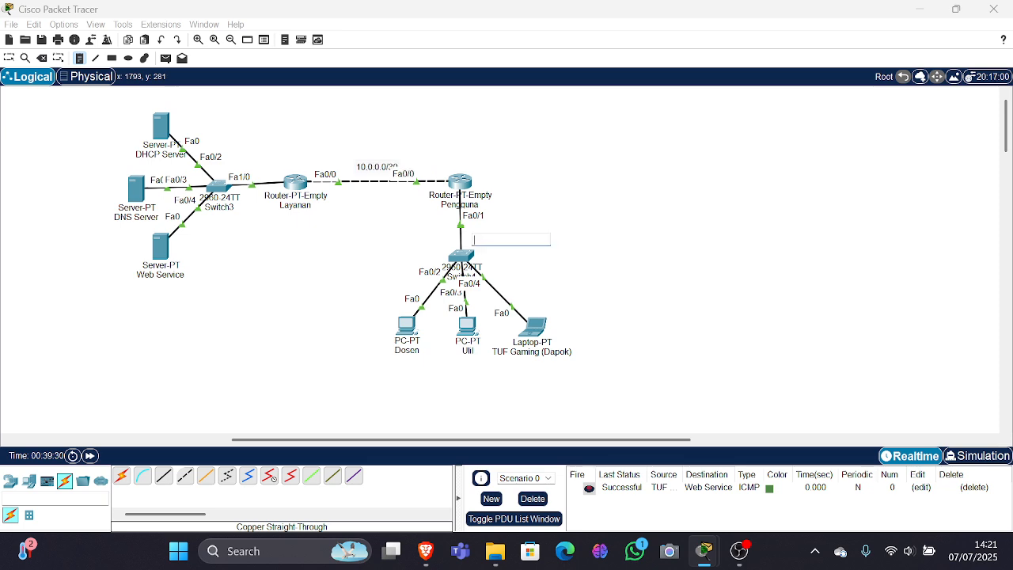
pyautogui.write('192.168.0.0/24')
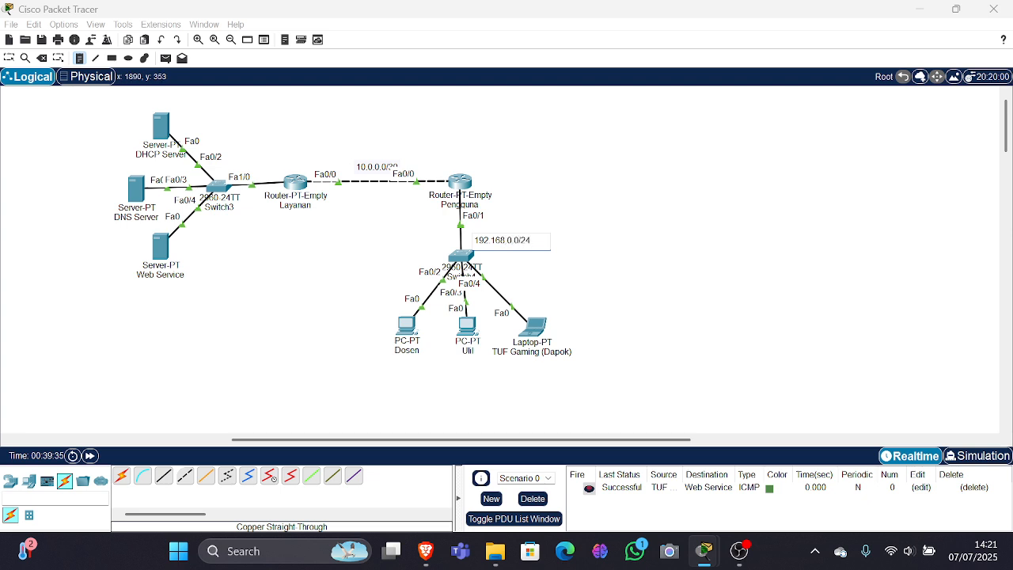
# - Add the note IP DHCP beside the laptop and 172.16.0.0 above the Switch3–Layanan link, nudging the latter into position
pyautogui.click(575, 333)
pyautogui.write('ip')
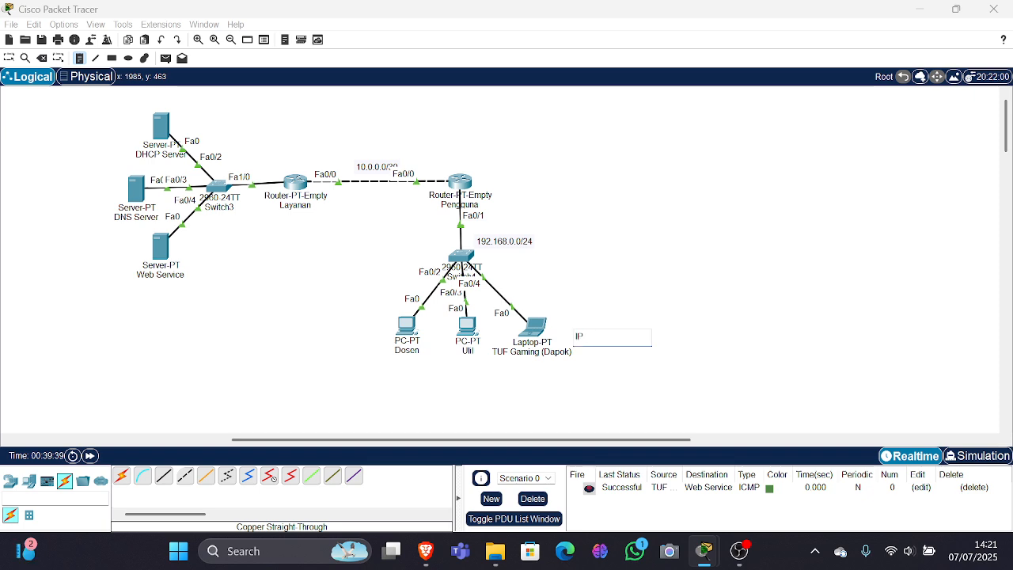
pyautogui.write(' DHCP')
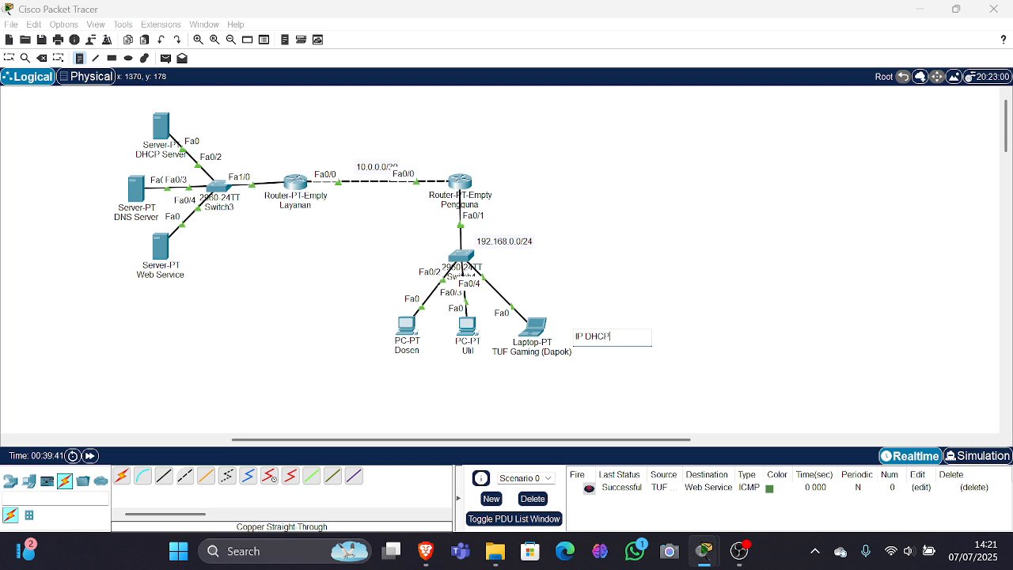
pyautogui.click(234, 160)
pyautogui.write('172')
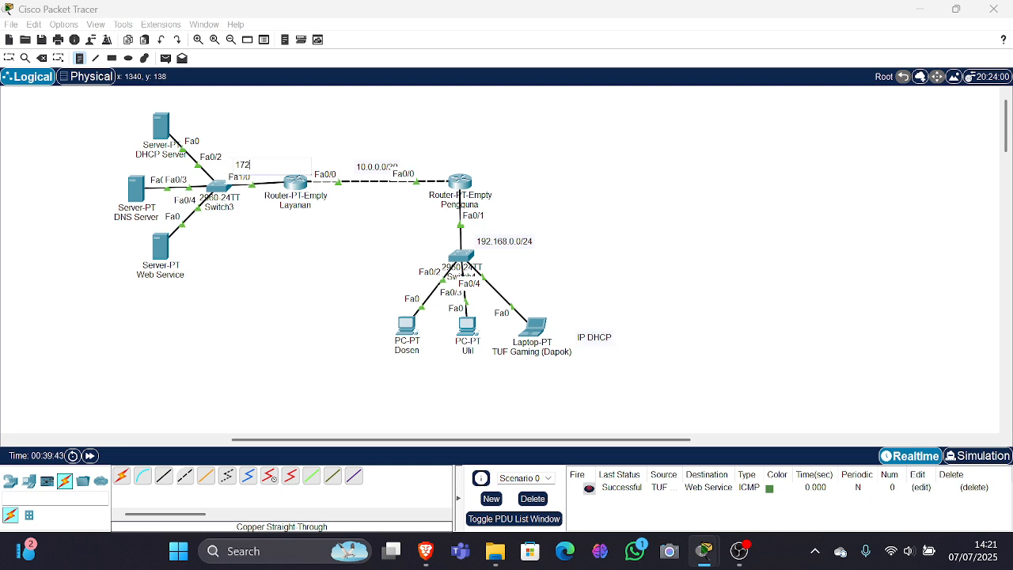
pyautogui.write('.16.0.0')
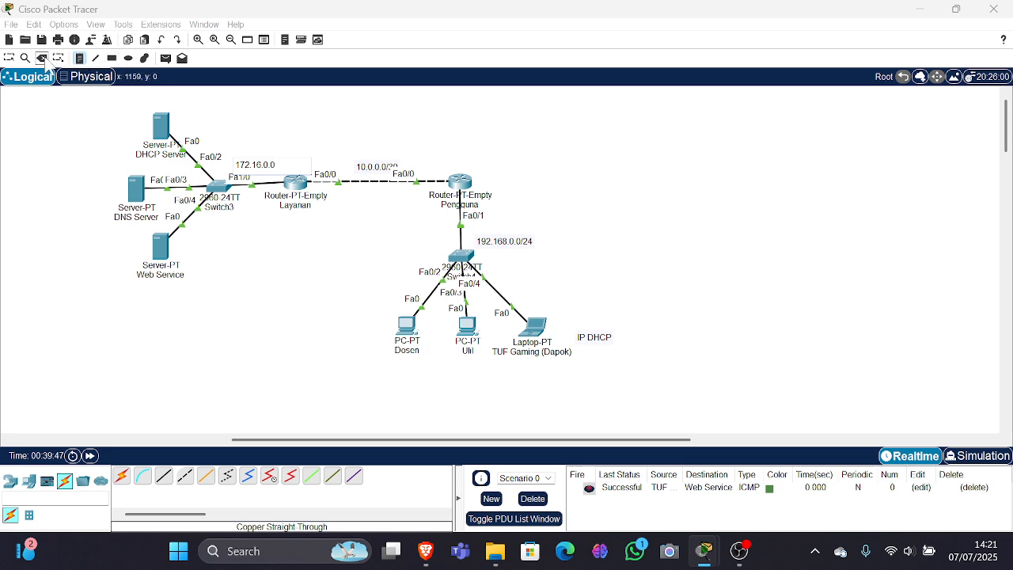
pyautogui.click(8, 59)
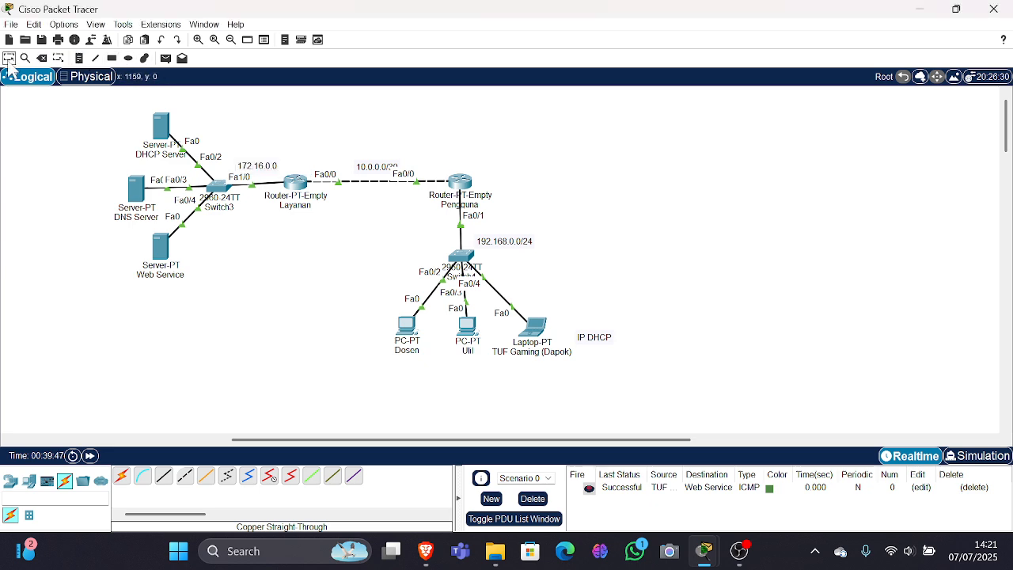
pyautogui.click(265, 168)
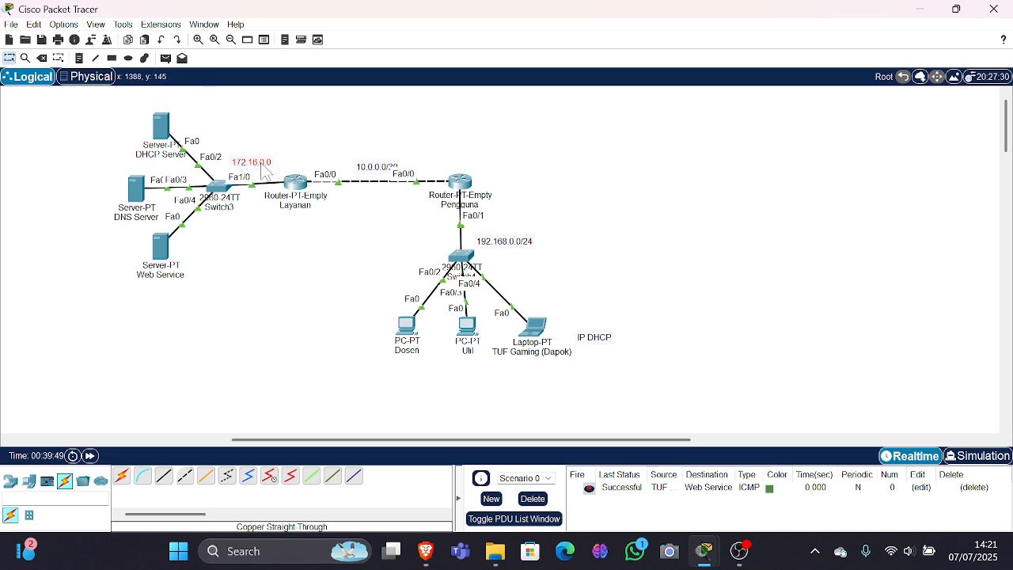
# - Start a rectangle shape and set its outline colour to bright green #1eff05
pyautogui.click(112, 57)
pyautogui.click(573, 53)
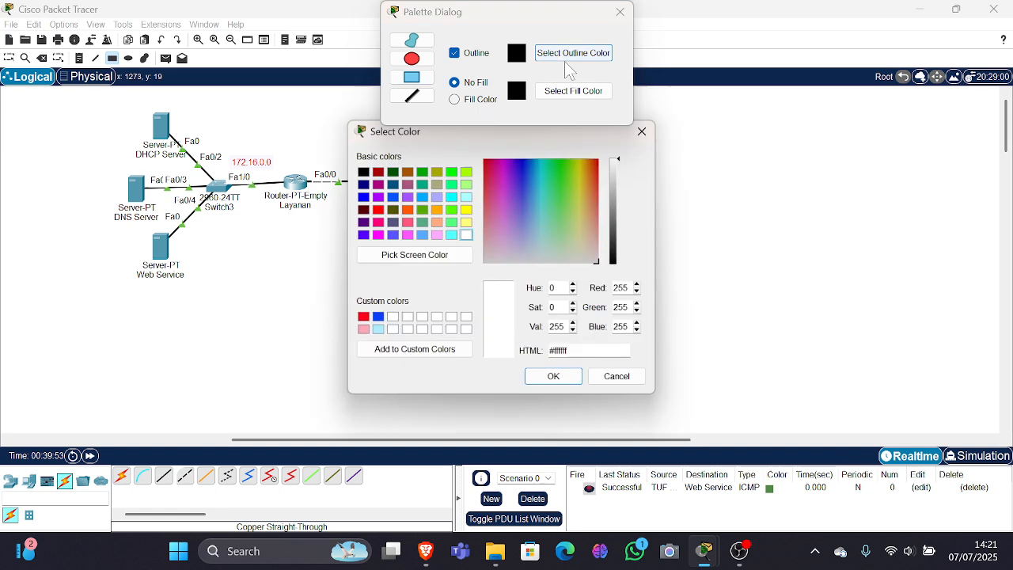
pyautogui.moveTo(527, 189); pyautogui.dragTo(563, 160)
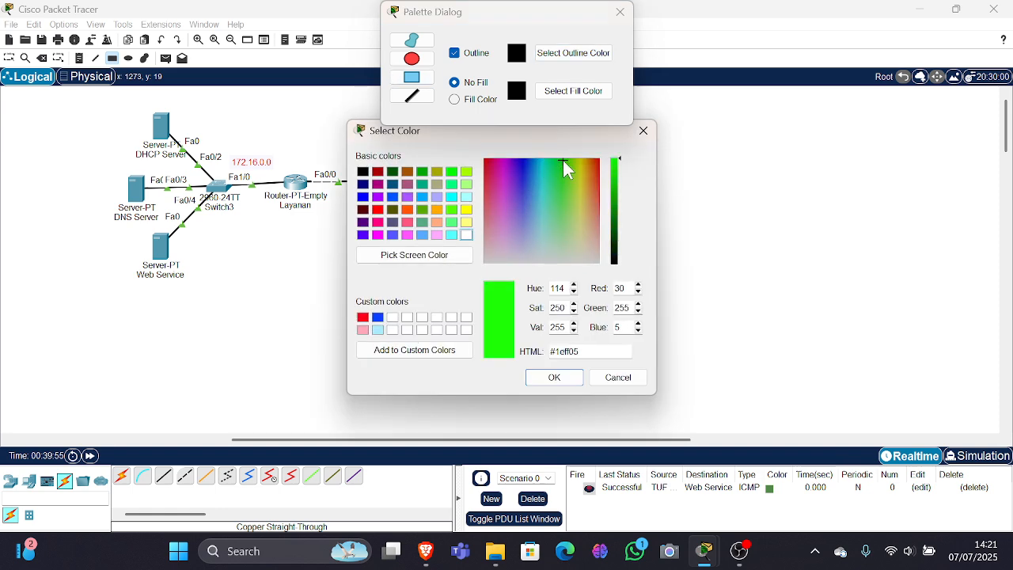
pyautogui.click(554, 377)
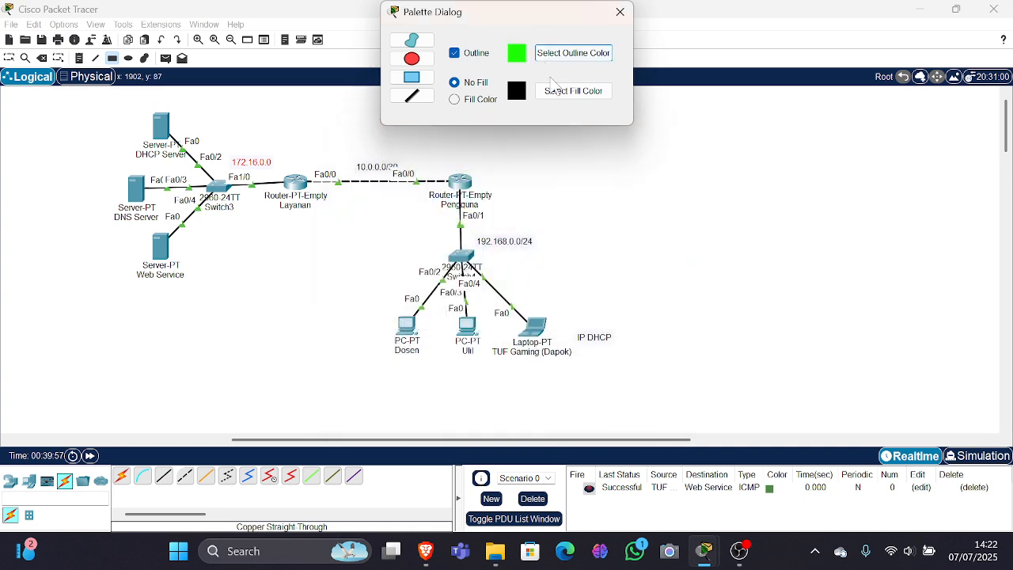
# - Enable a light green #bbffbb fill, draw the rectangle around the whole topology, and close the shape palette
pyautogui.click(573, 91)
pyautogui.click(566, 227)
pyautogui.click(562, 235)
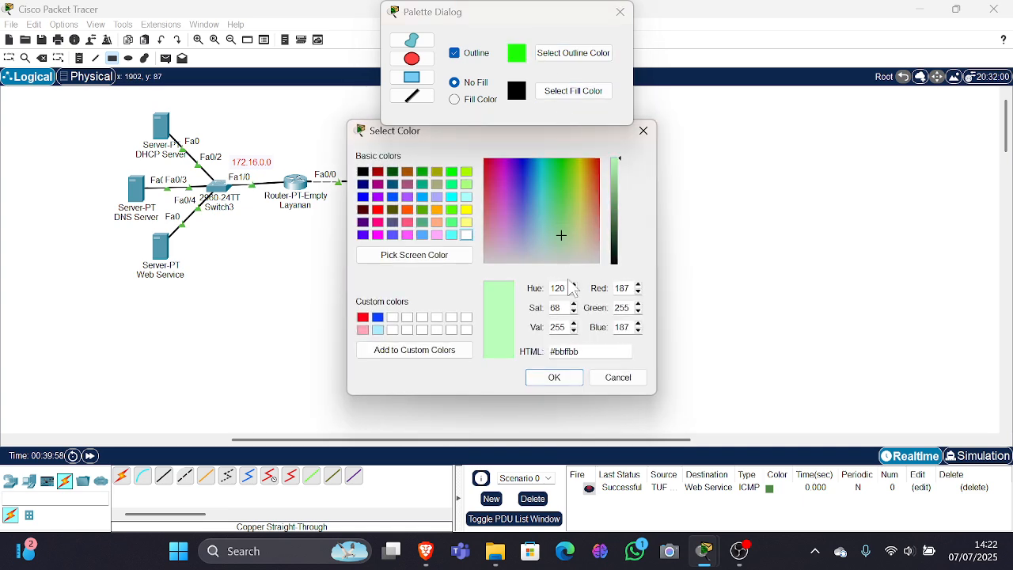
pyautogui.click(566, 382)
pyautogui.click(456, 99)
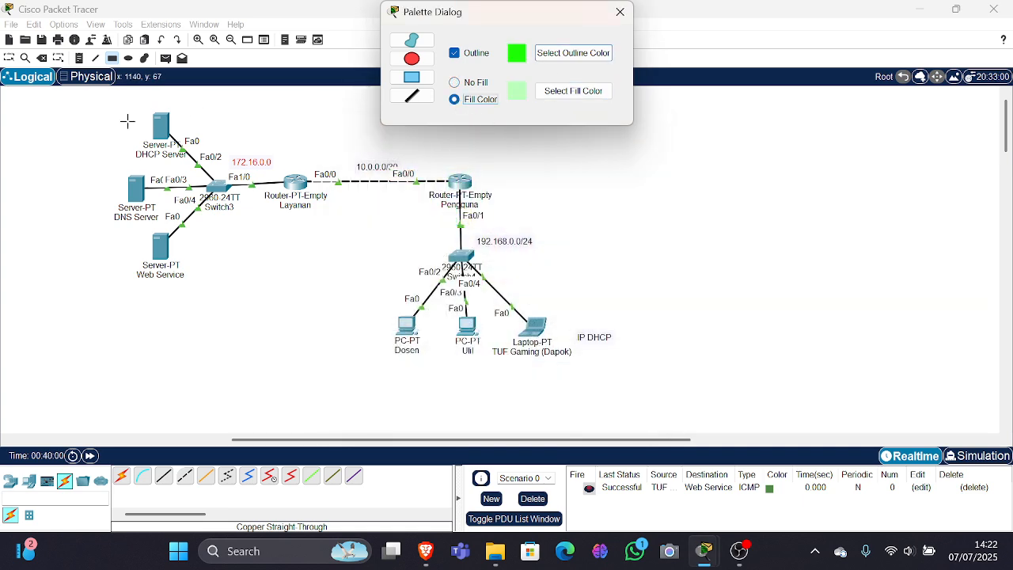
pyautogui.moveTo(103, 89); pyautogui.dragTo(624, 395)
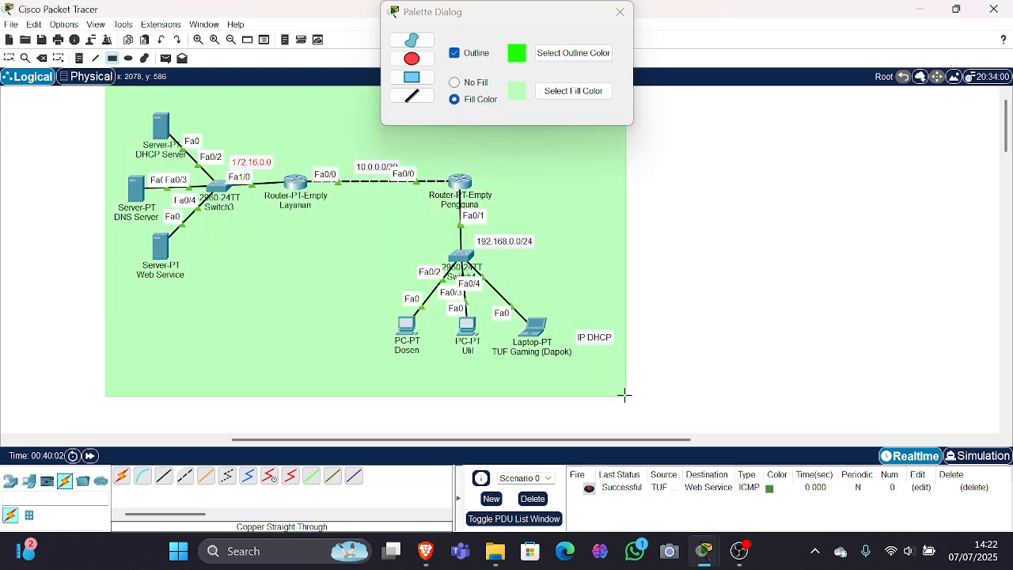
pyautogui.click(620, 13)
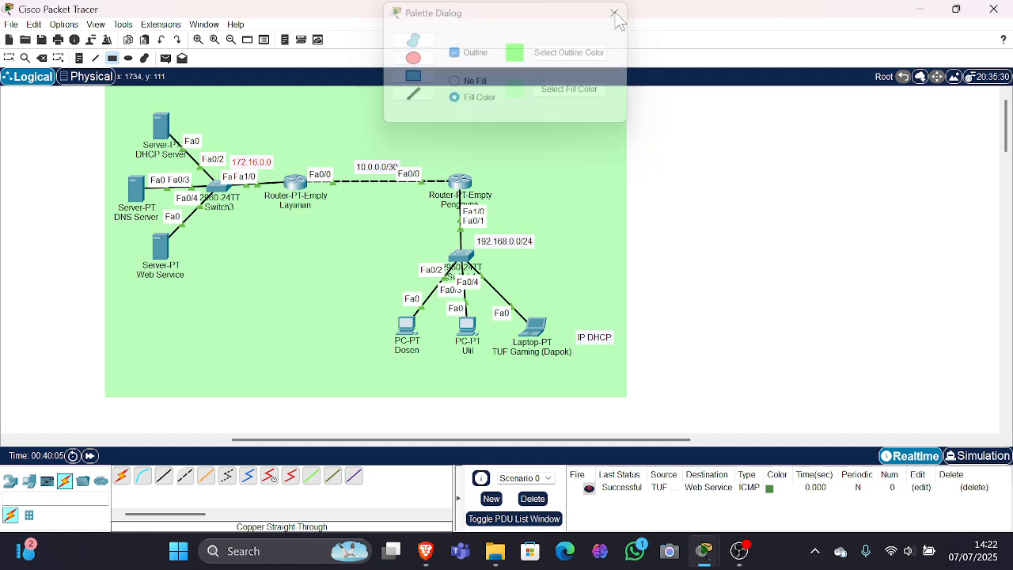
# - Add the note Jaringan dengan DNS & Web Service inside the green rectangle along its lower edge, and return to the selection tool
pyautogui.click(79, 58)
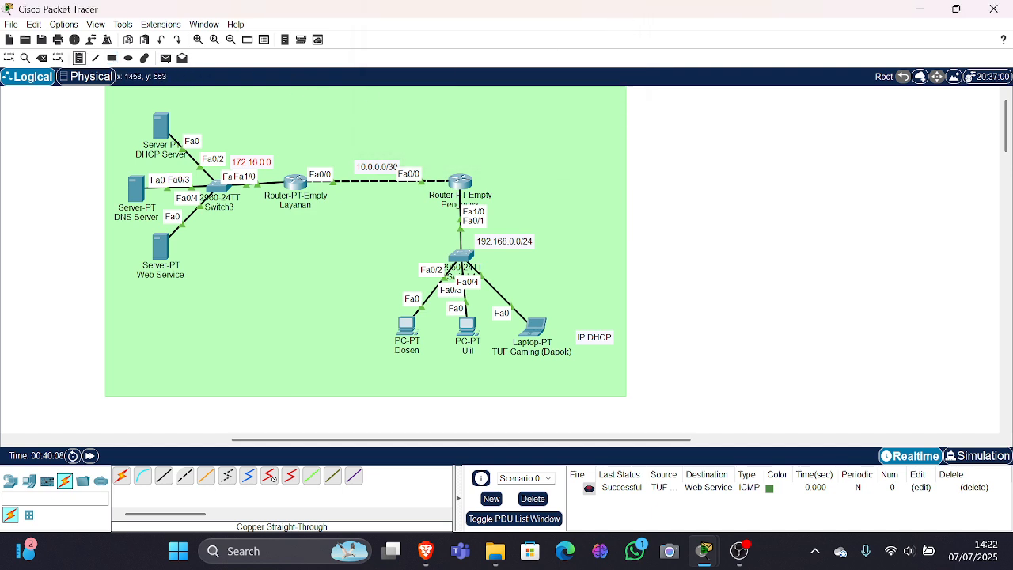
pyautogui.click(297, 383)
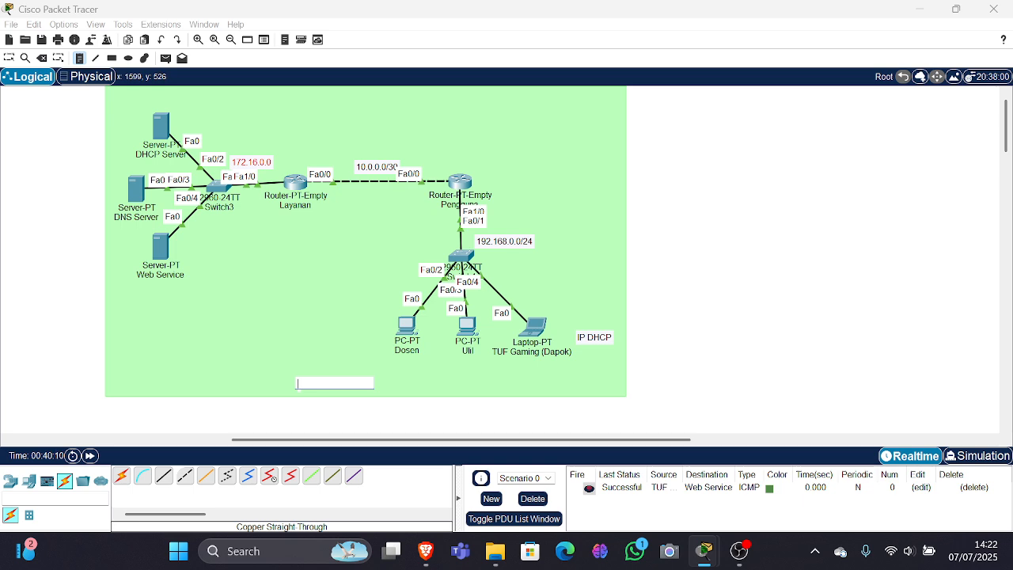
pyautogui.write('Jaringn')
pyautogui.press('BackSpace')
pyautogui.write('a')
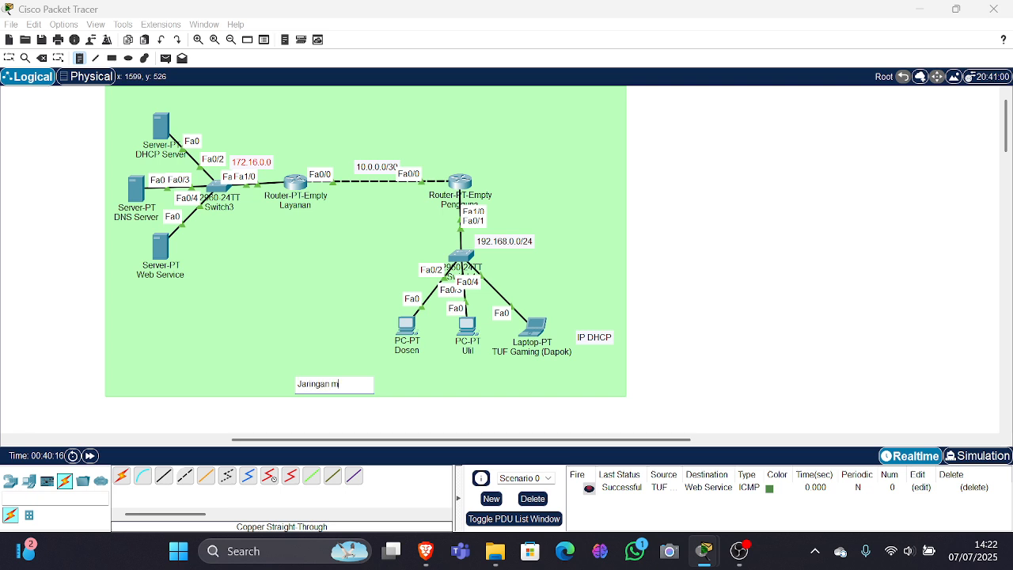
pyautogui.write('n dengan')
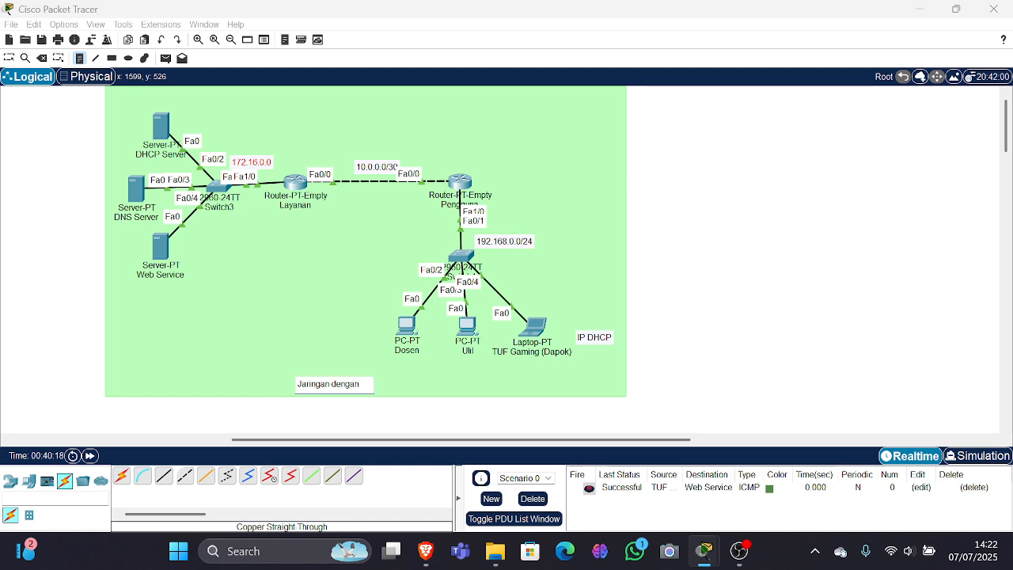
pyautogui.write(' DNS &')
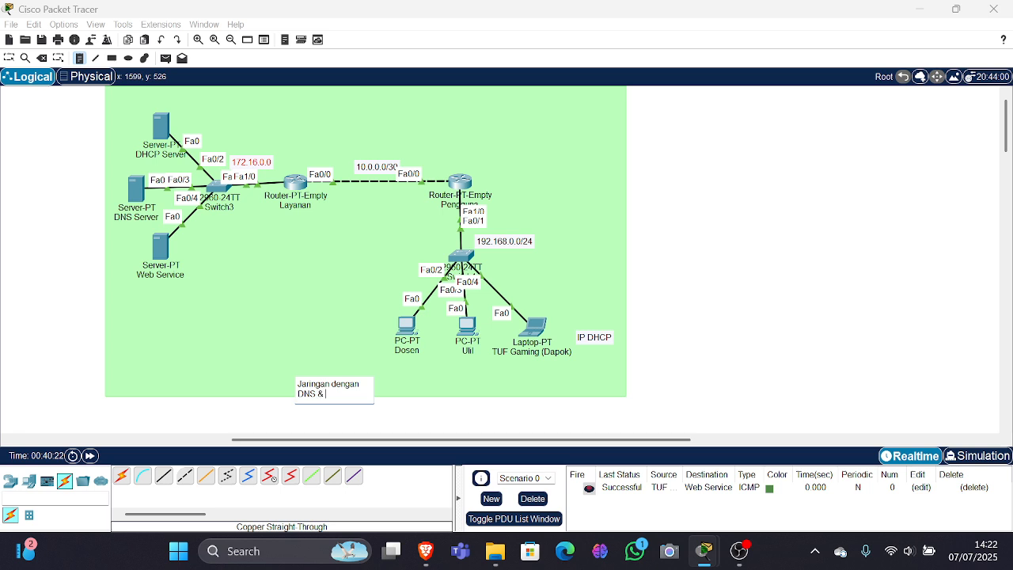
pyautogui.write(' Web Service')
pyautogui.click(392, 384)
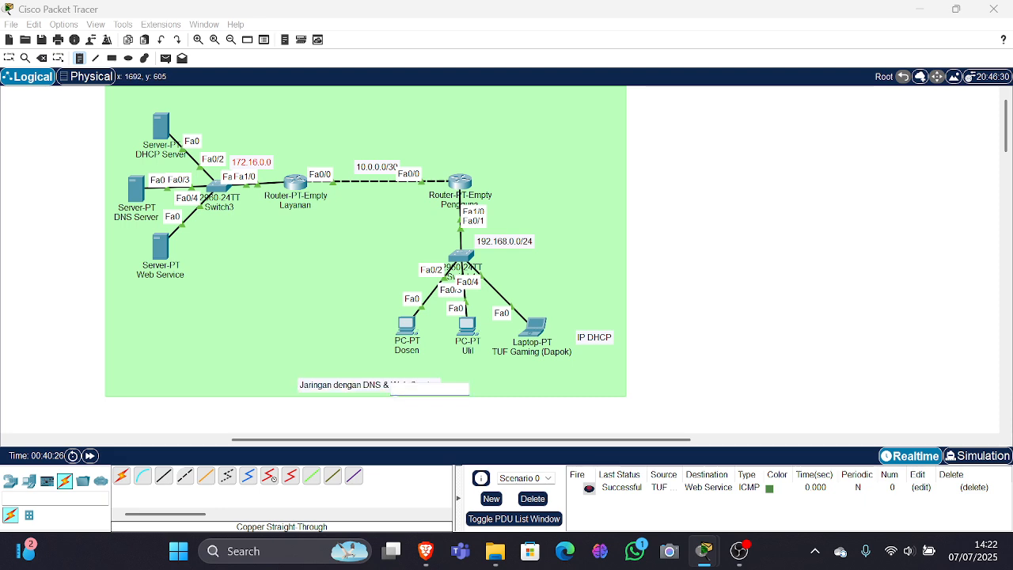
pyautogui.click(9, 57)
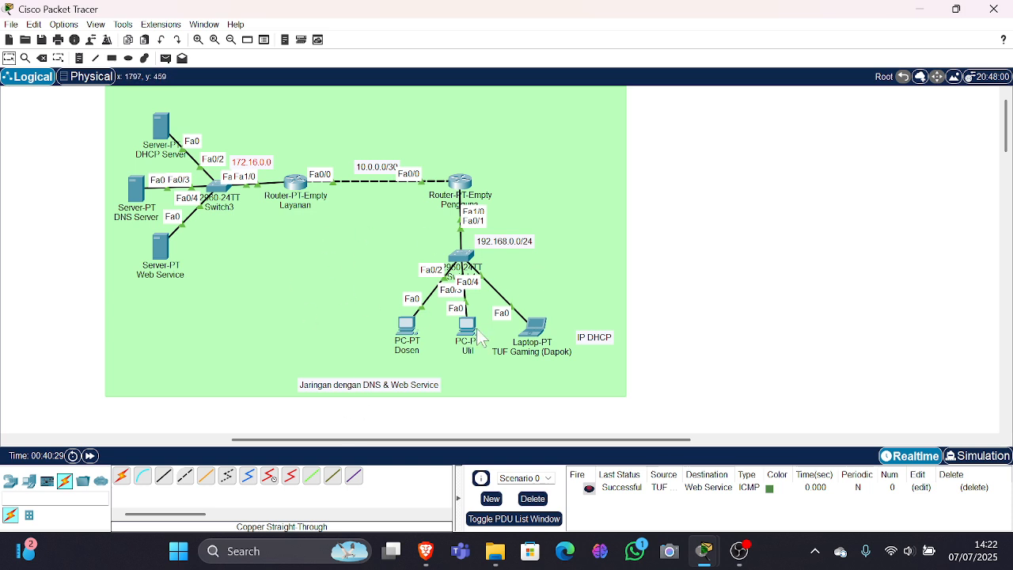